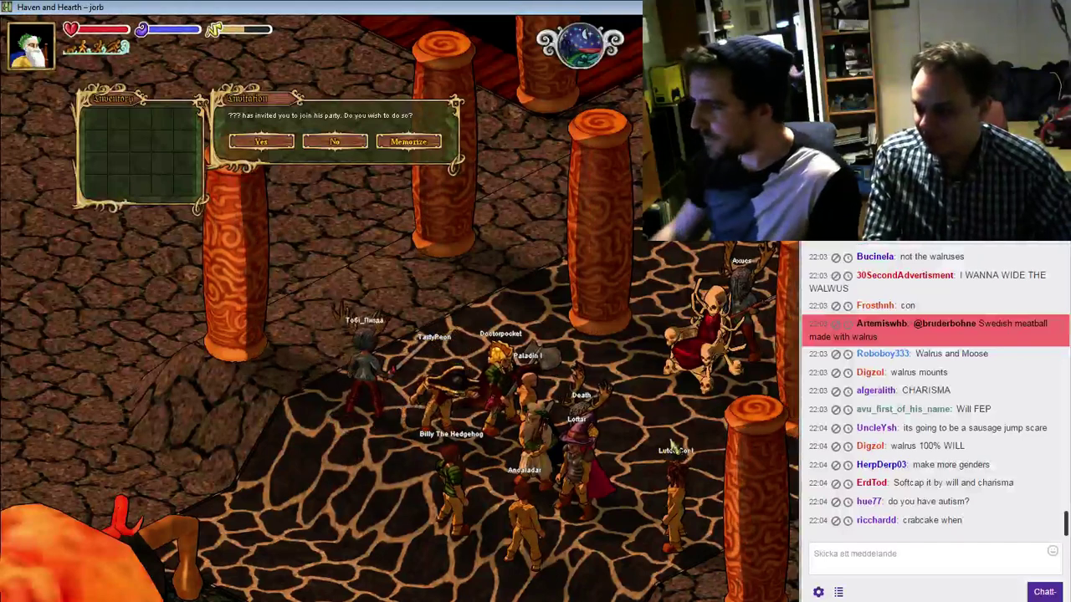
Accept the party invitation and the sparring request in the game
{"action": "left_click", "coordinate": [276, 143]}
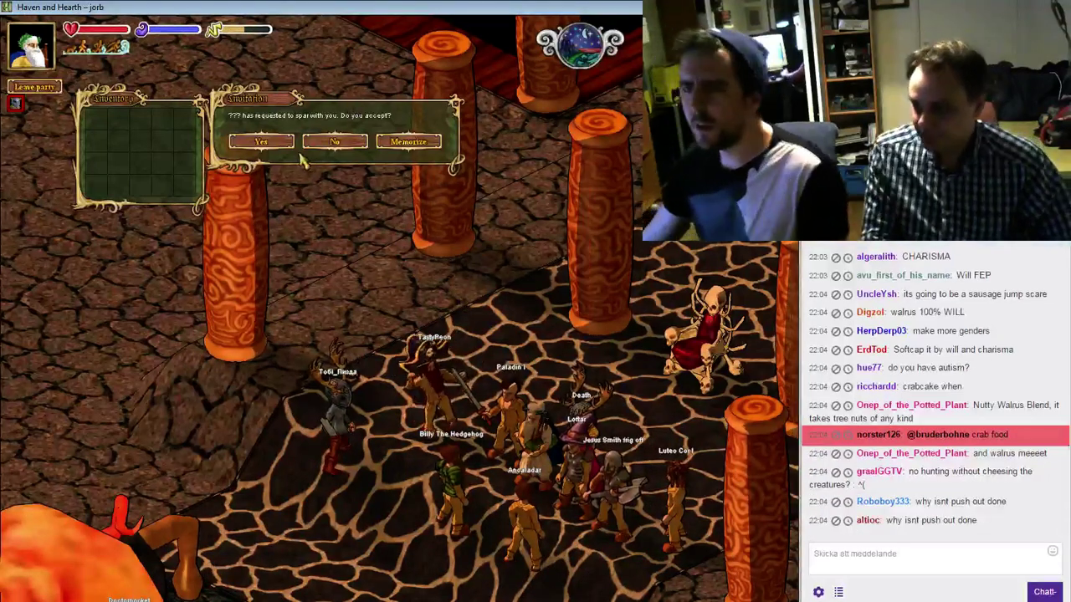
{"action": "left_click", "coordinate": [274, 145]}
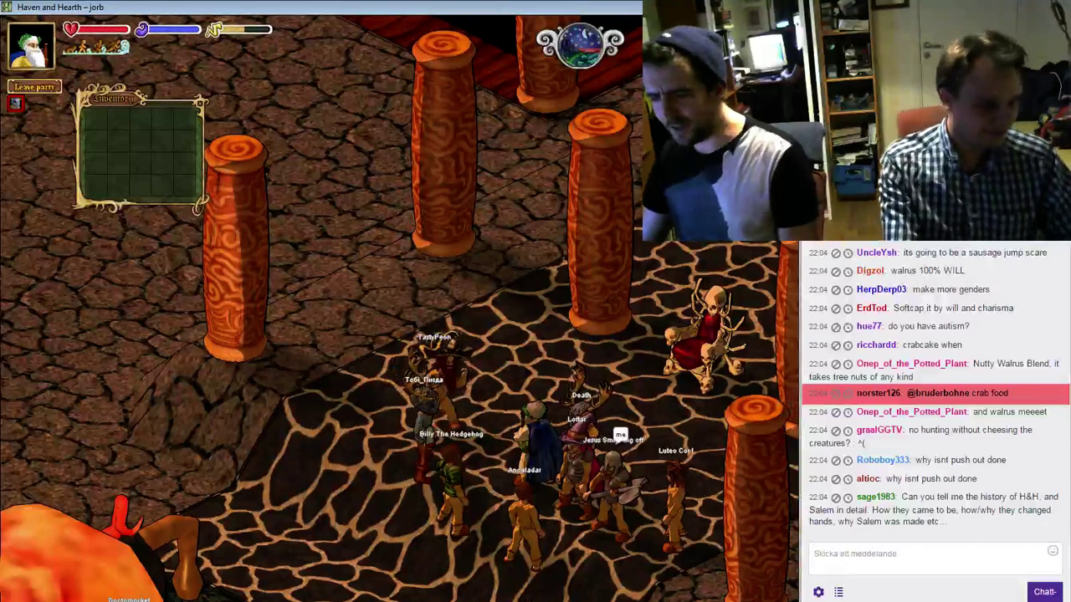
Switch to Blender, save gubbah-2.blend over the existing file, and open the recent file invobjs.blend
{"action": "key", "text": "alt+Tab"}
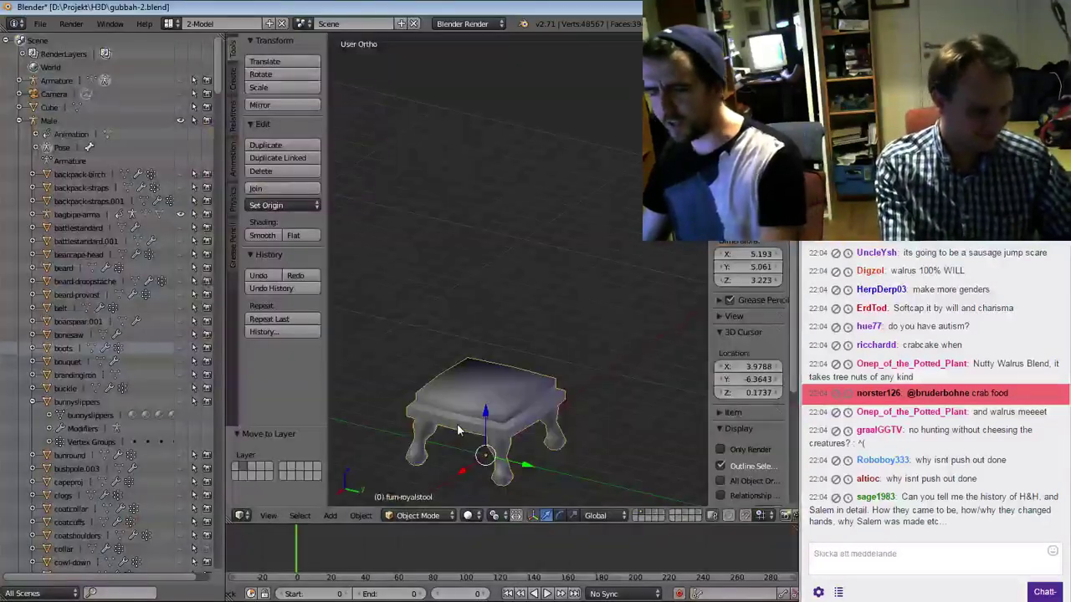
{"action": "key", "text": "ctrl+s"}
{"action": "left_click", "coordinate": [457, 425]}
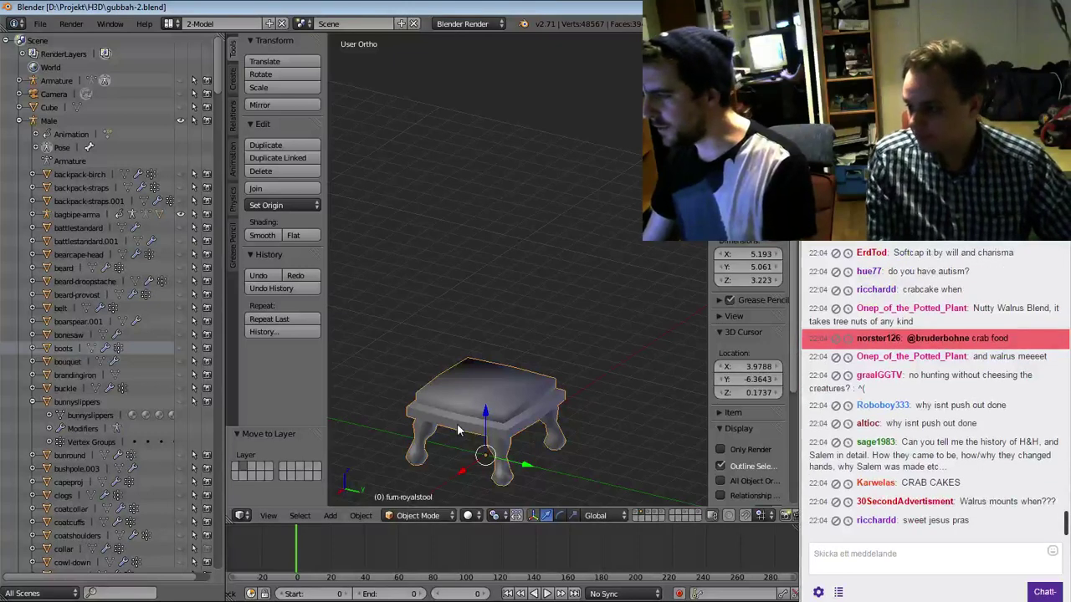
{"action": "left_click", "coordinate": [40, 23]}
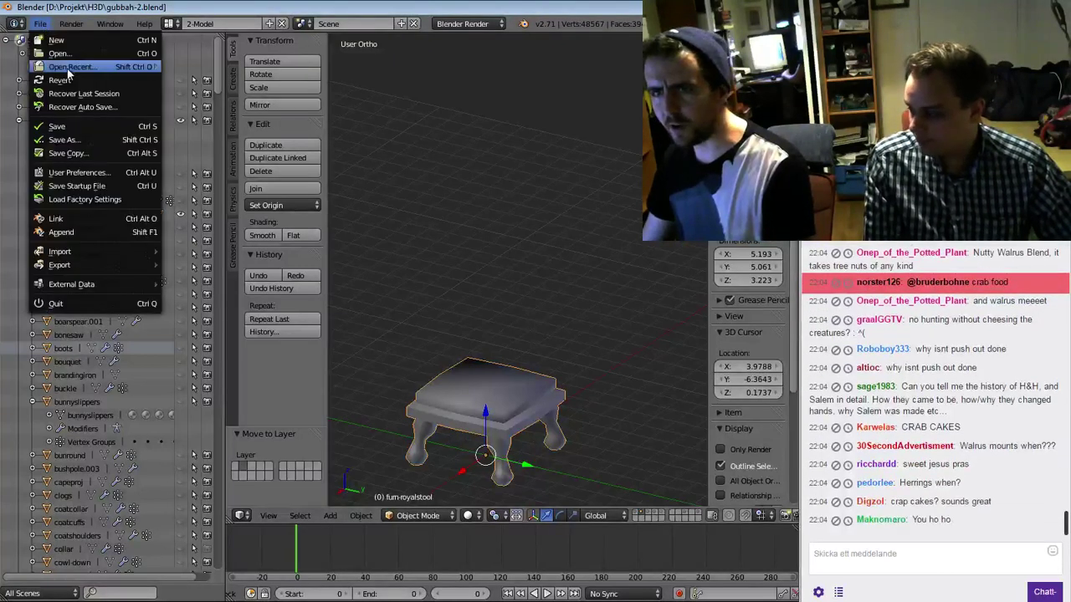
{"action": "mouse_move", "coordinate": [75, 67]}
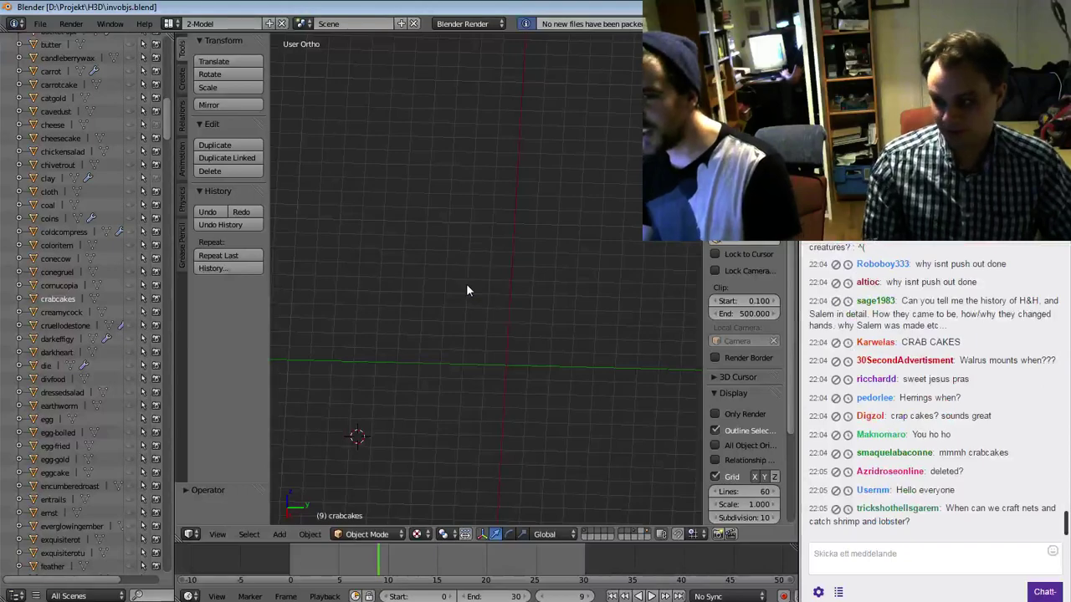
Show several existing wurst models as reference, examine wurst_lynxalami from another angle, and hide them again
{"action": "left_click_drag", "start_coordinate": [167, 122], "coordinate": [175, 560]}
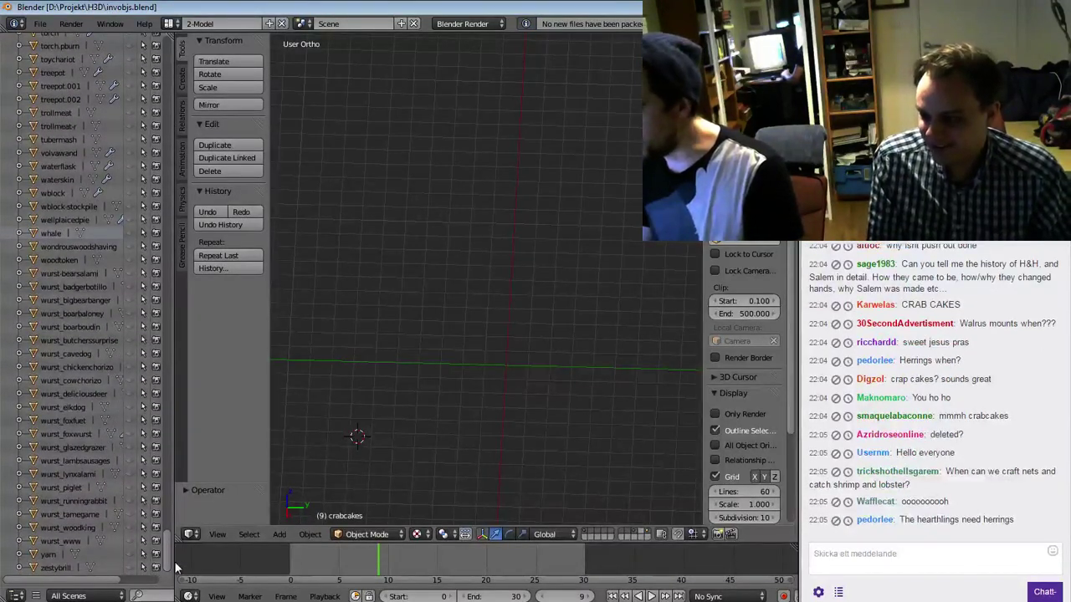
{"action": "left_click", "coordinate": [131, 472]}
{"action": "left_click", "coordinate": [131, 472]}
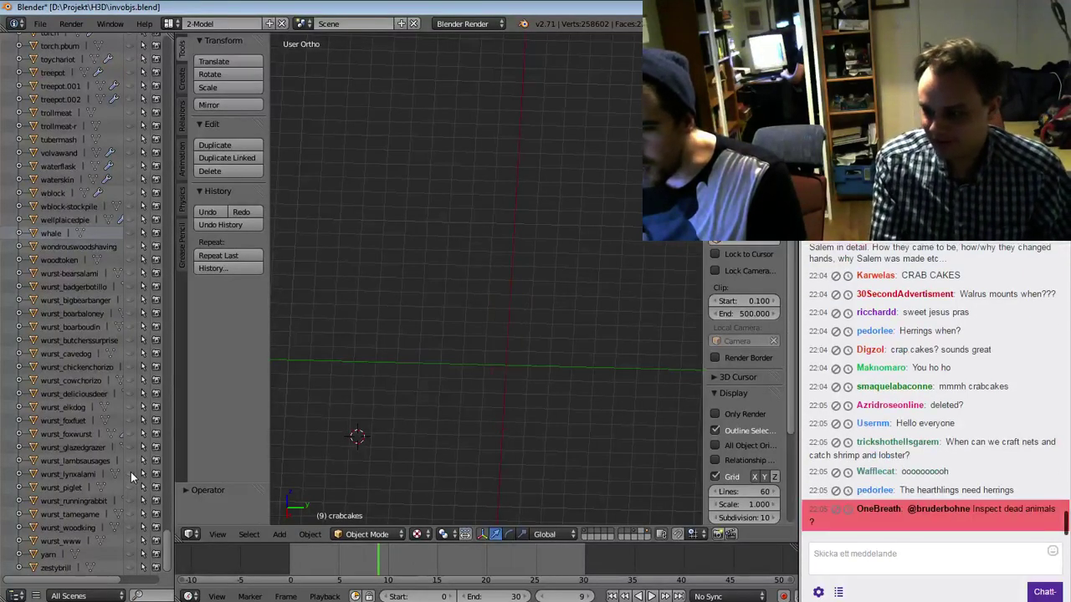
{"action": "left_click", "coordinate": [131, 472]}
{"action": "left_click", "coordinate": [131, 461]}
{"action": "left_click", "coordinate": [132, 445]}
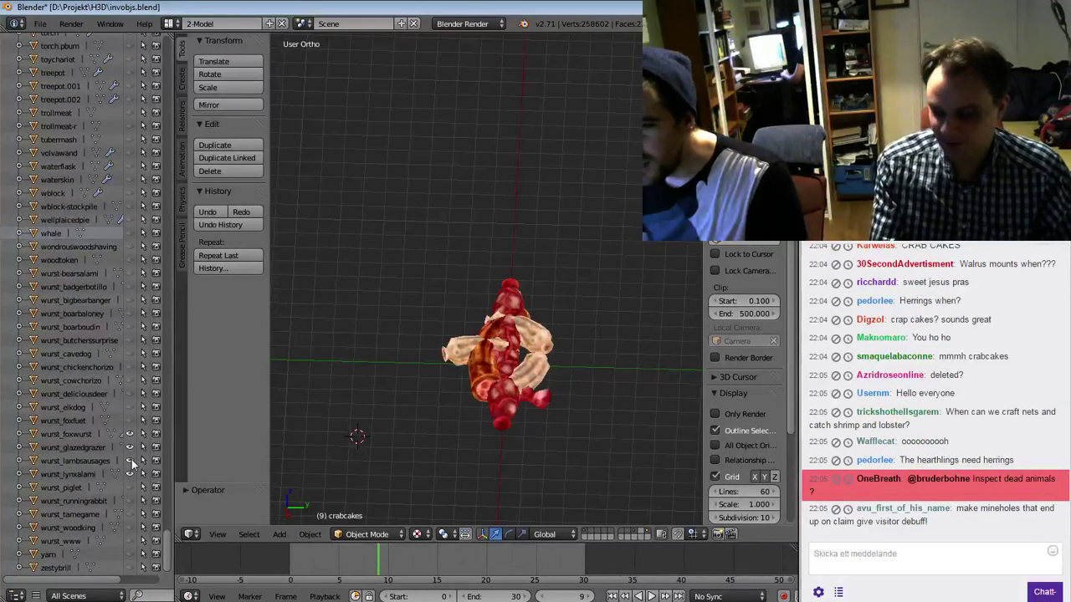
{"action": "left_click", "coordinate": [130, 447]}
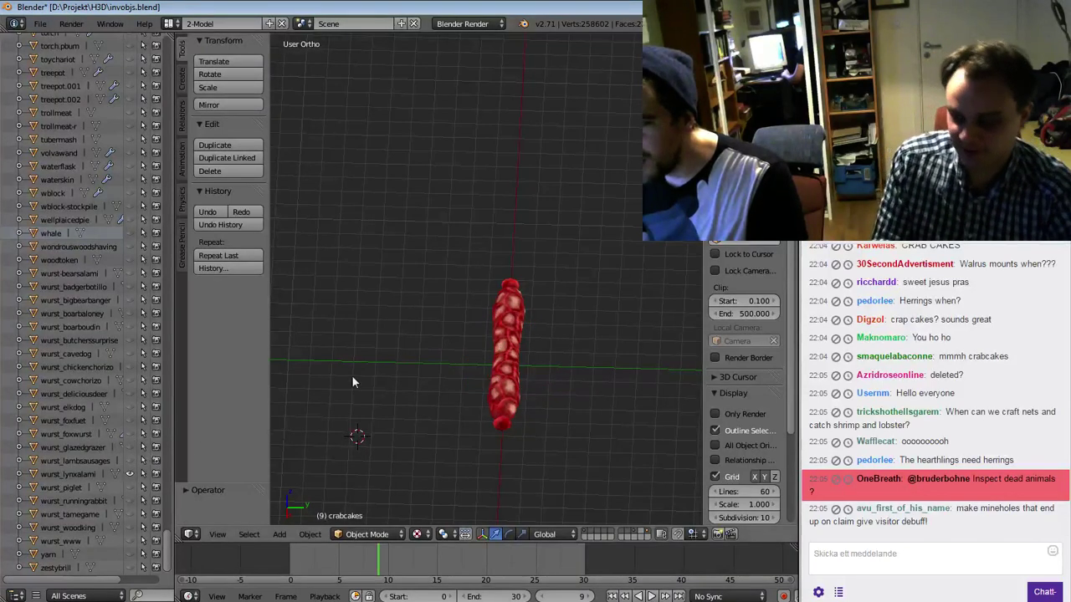
{"action": "middle_click_drag", "start_coordinate": [351, 382], "coordinate": [408, 405]}
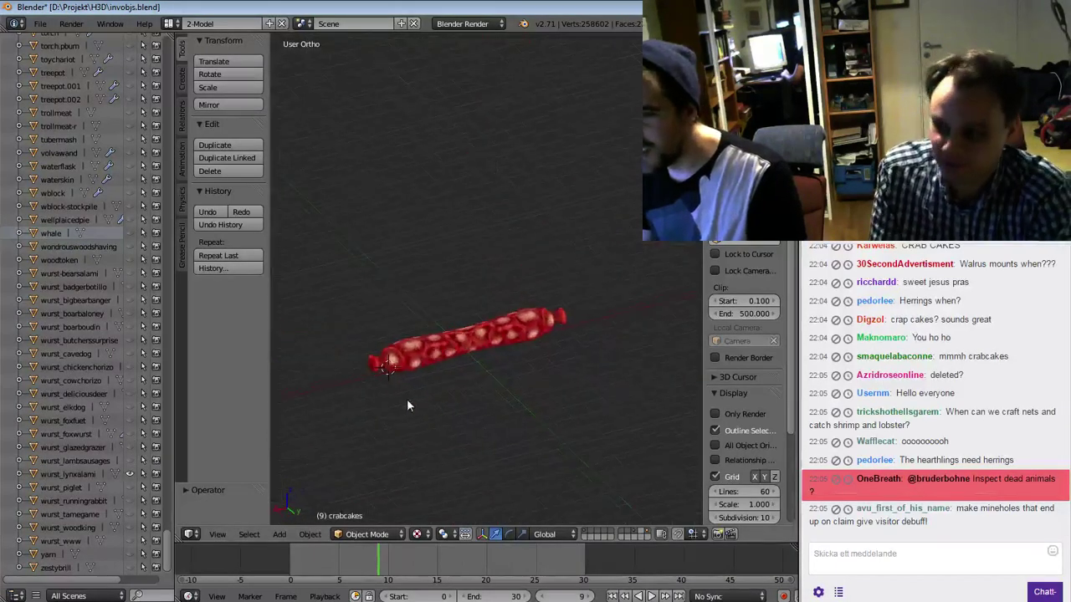
{"action": "left_click", "coordinate": [130, 475]}
Save invobjs.blend over the existing file and add a cylinder mesh placed at the world origin
{"action": "key", "text": "ctrl+s"}
{"action": "left_click", "coordinate": [419, 446]}
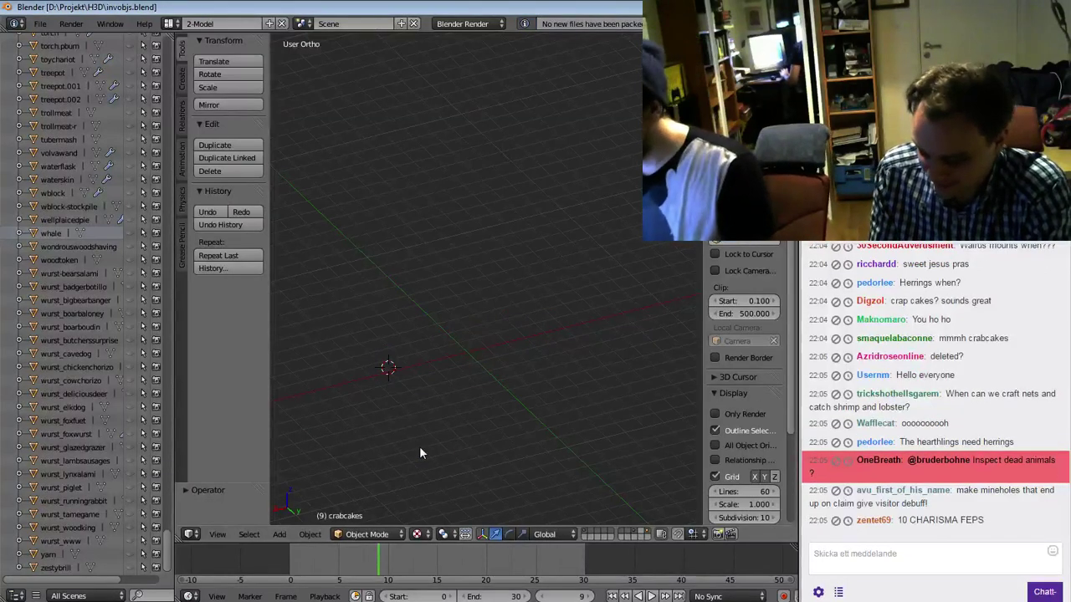
{"action": "key", "text": "shift+a"}
{"action": "mouse_move", "coordinate": [421, 450]}
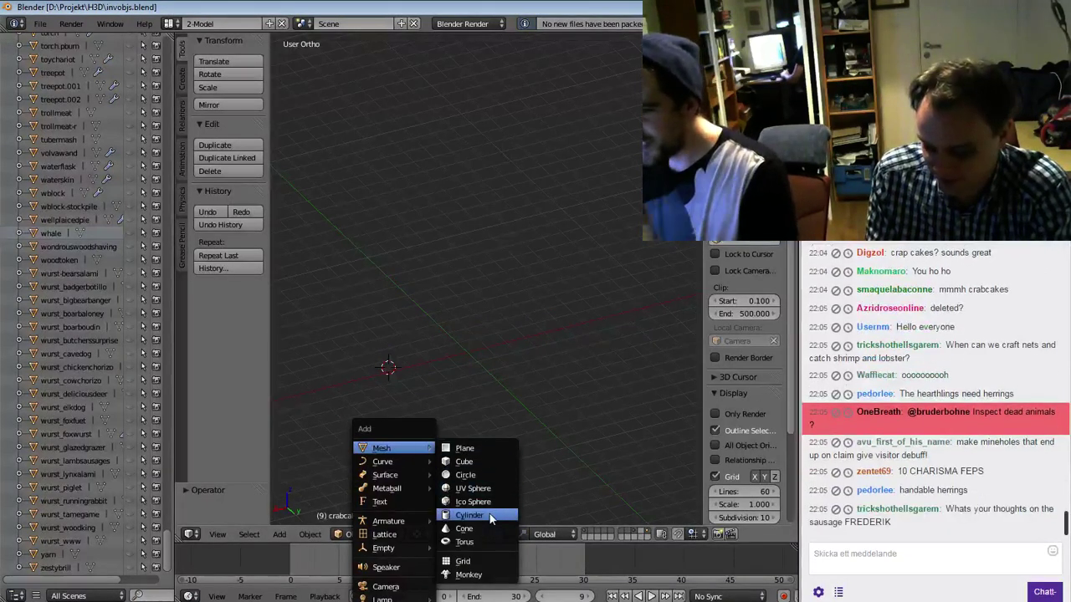
{"action": "left_click", "coordinate": [490, 516]}
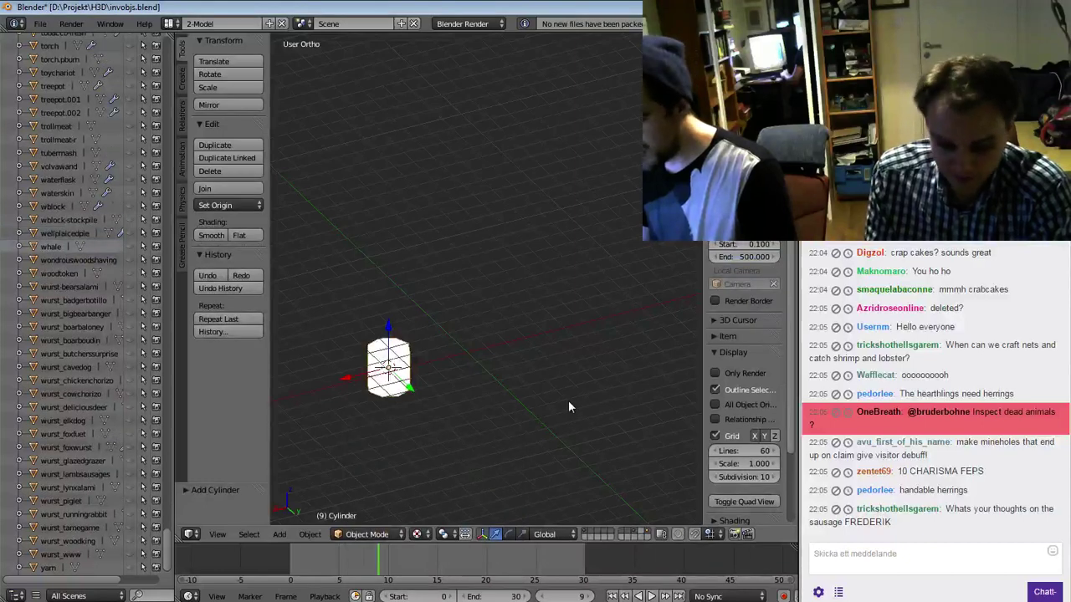
{"action": "key", "text": "F6"}
{"action": "key", "text": "alt+g"}
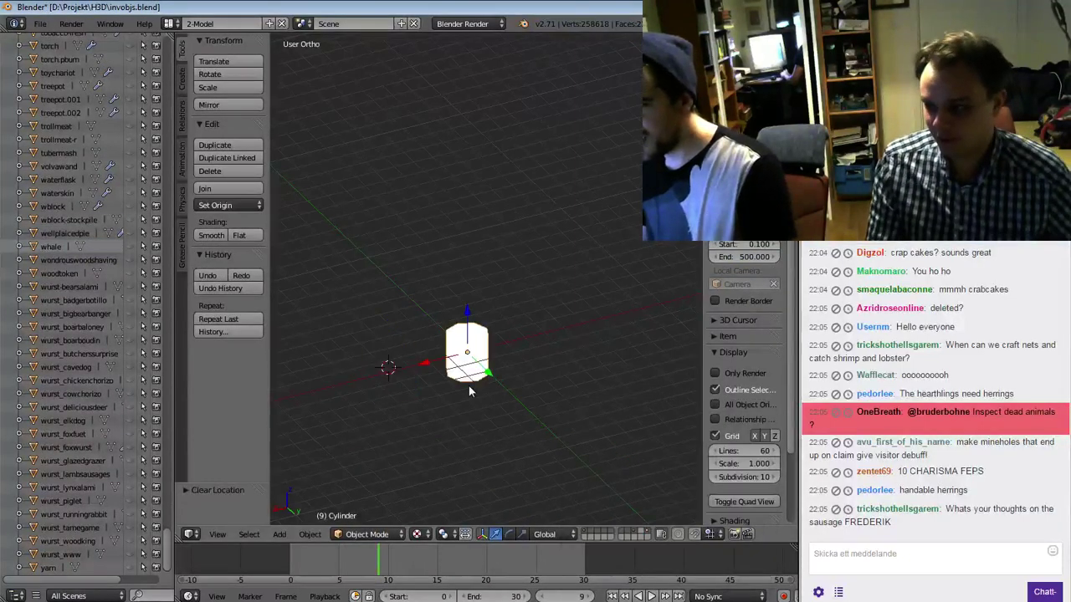
Move the cylinder up 1 unit along Z and apply its location
{"action": "key", "text": "g"}
{"action": "key", "text": "z"}
{"action": "key", "text": "1"}
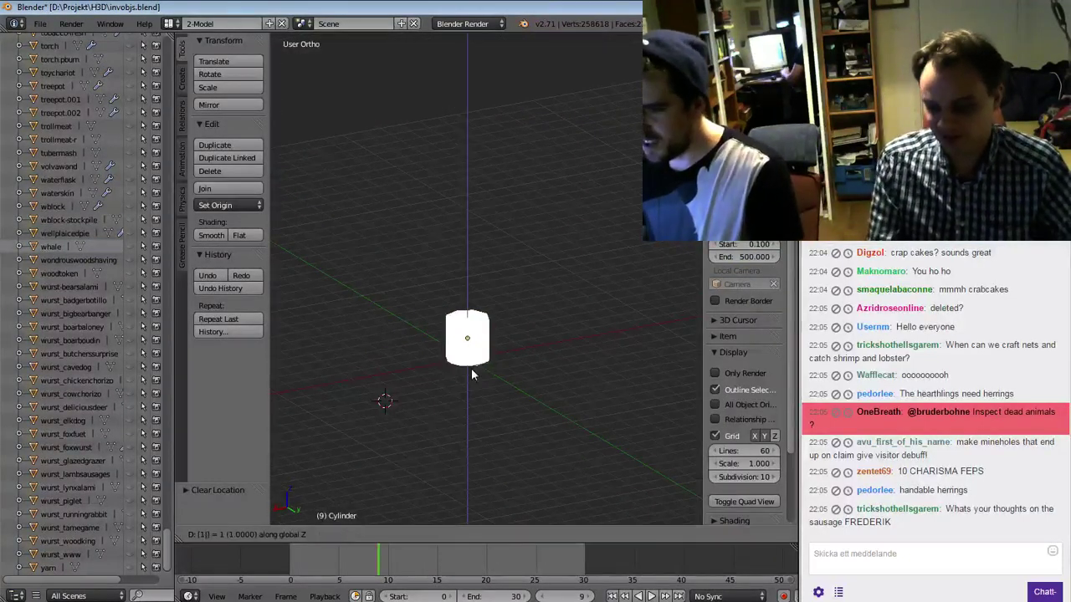
{"action": "left_click", "coordinate": [472, 374]}
{"action": "key", "text": "ctrl+a"}
{"action": "left_click", "coordinate": [444, 308]}
Rotate the cylinder 90 degrees about the Y axis and raise it 1 unit along Z
{"action": "type", "text": "ry"}
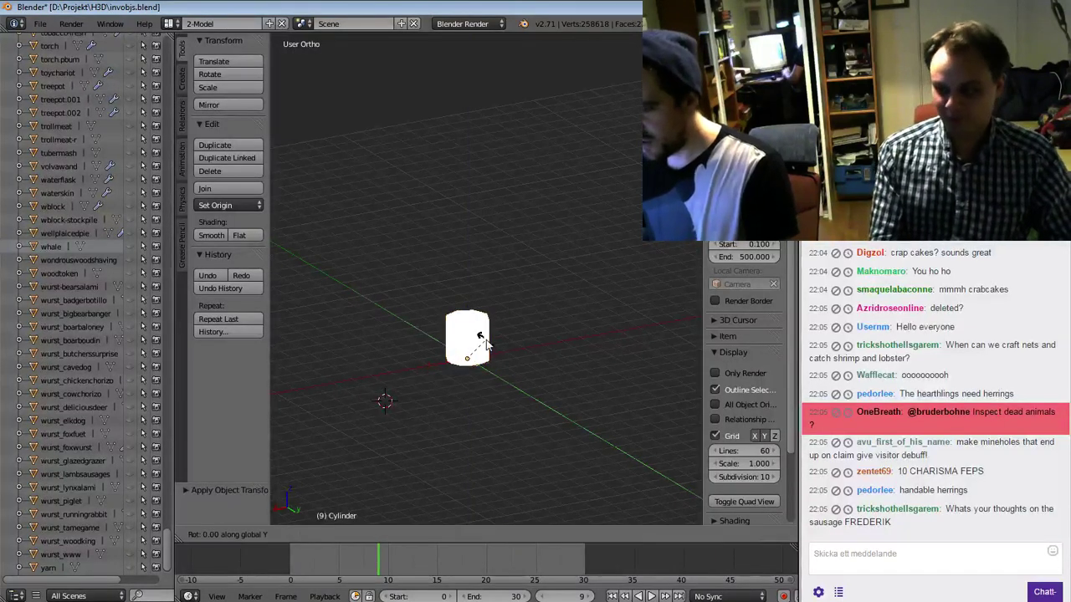
{"action": "type", "text": "90"}
{"action": "key", "text": "Return"}
{"action": "key", "text": "g"}
{"action": "key", "text": "z"}
{"action": "key", "text": "1"}
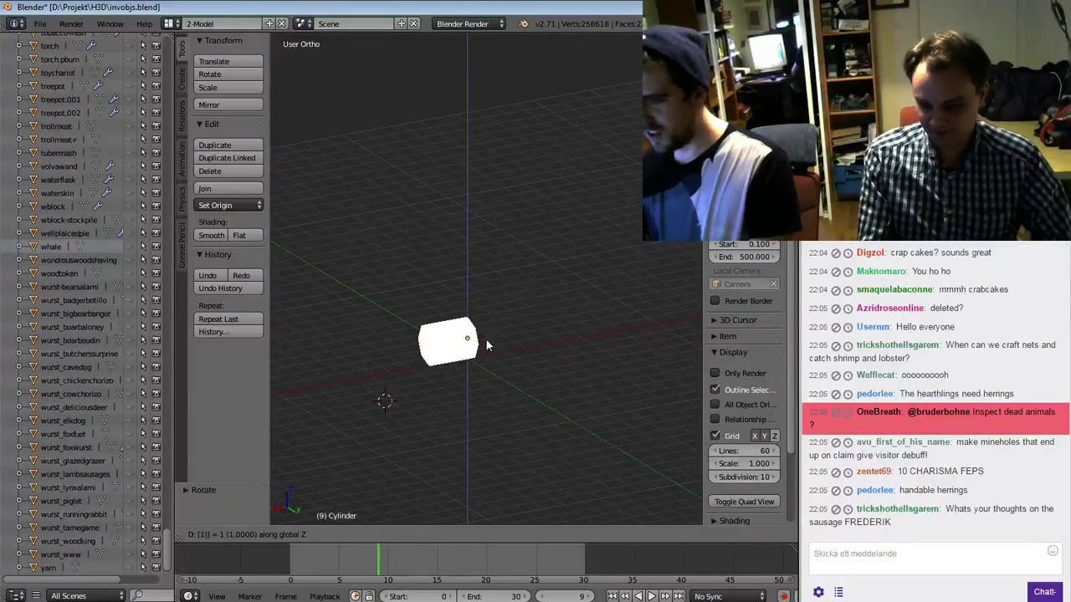
{"action": "key", "text": "Return"}
Apply the cylinder's location, rotation and scale
{"action": "key", "text": "ctrl+a"}
{"action": "left_click", "coordinate": [487, 340]}
{"action": "key", "text": "ctrl+a"}
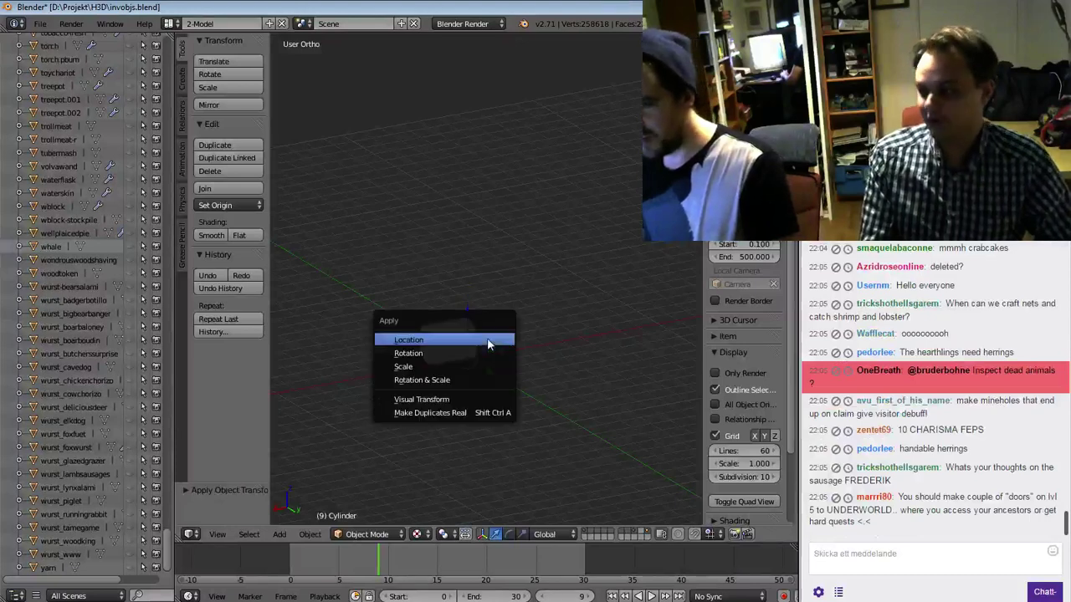
{"action": "left_click", "coordinate": [459, 382]}
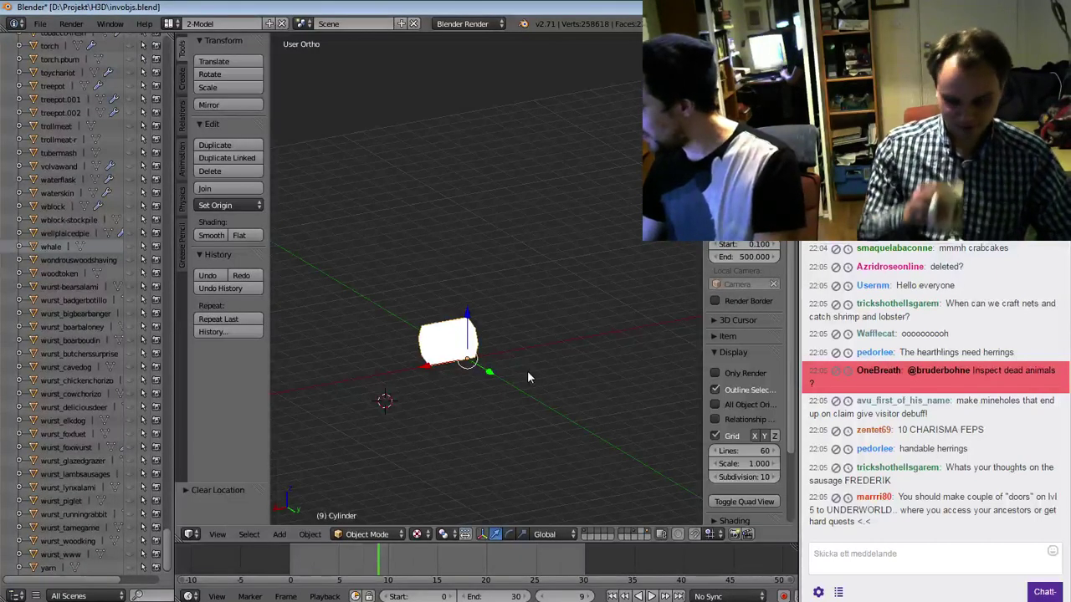
Edit the cylinder mesh with face selection and delete the end-cap face on one side
{"action": "middle_click_drag", "start_coordinate": [502, 363], "coordinate": [524, 378]}
{"action": "scroll", "coordinate": [524, 378], "scroll_direction": "up", "scroll_amount": 4}
{"action": "key", "text": "Tab"}
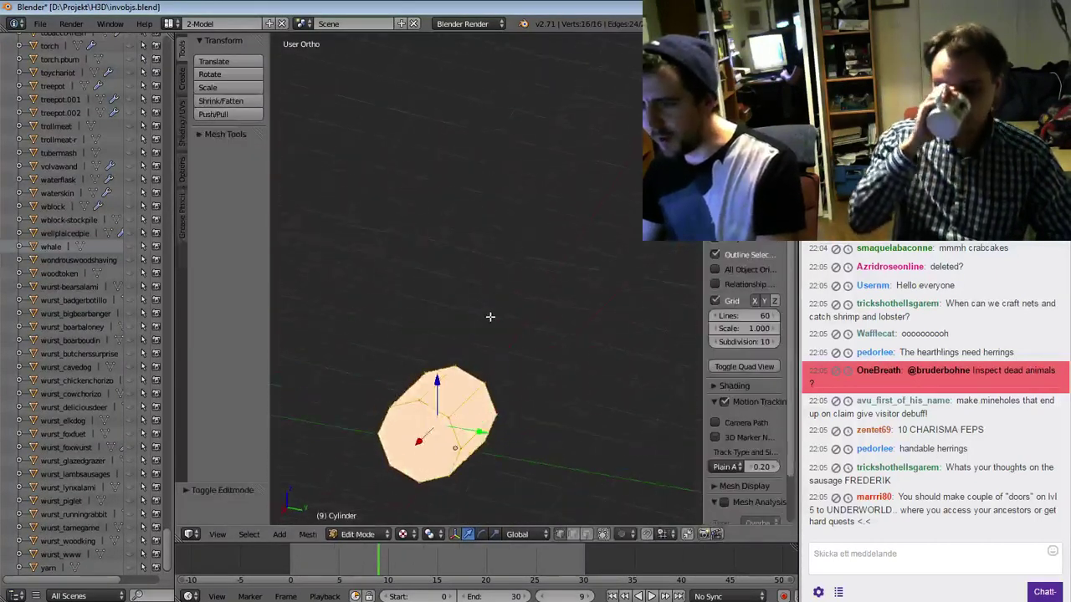
{"action": "middle_click_drag", "start_coordinate": [490, 317], "coordinate": [485, 373]}
{"action": "key", "text": "ctrl+Tab"}
{"action": "left_click", "coordinate": [468, 398]}
{"action": "right_click", "coordinate": [410, 398]}
{"action": "middle_click_drag", "start_coordinate": [409, 398], "coordinate": [483, 404]}
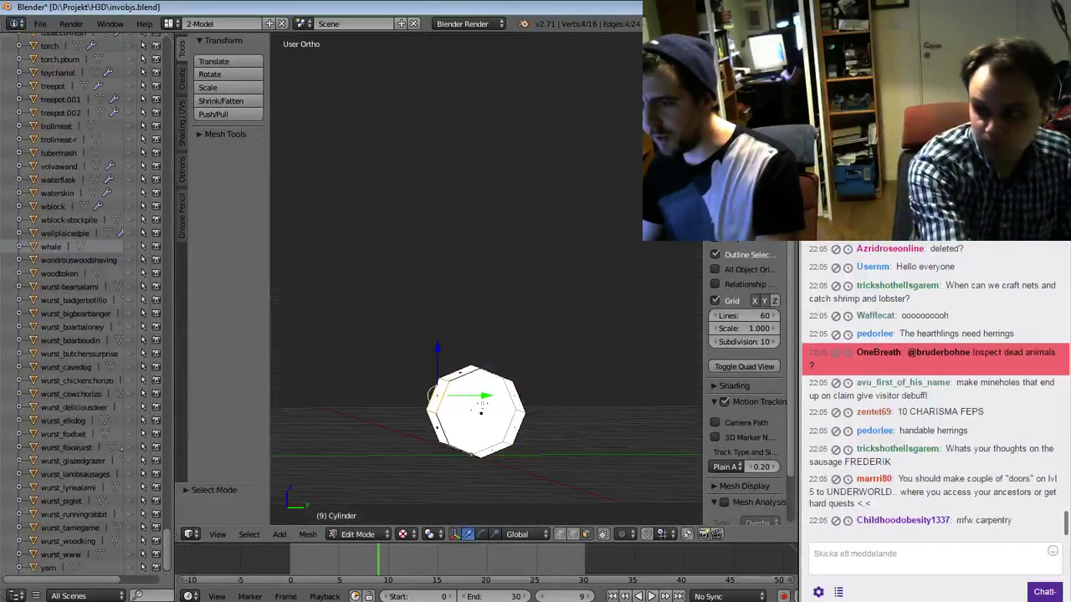
{"action": "key", "text": "a"}
{"action": "right_click", "coordinate": [478, 412]}
{"action": "key", "text": "x"}
{"action": "left_click", "coordinate": [472, 409]}
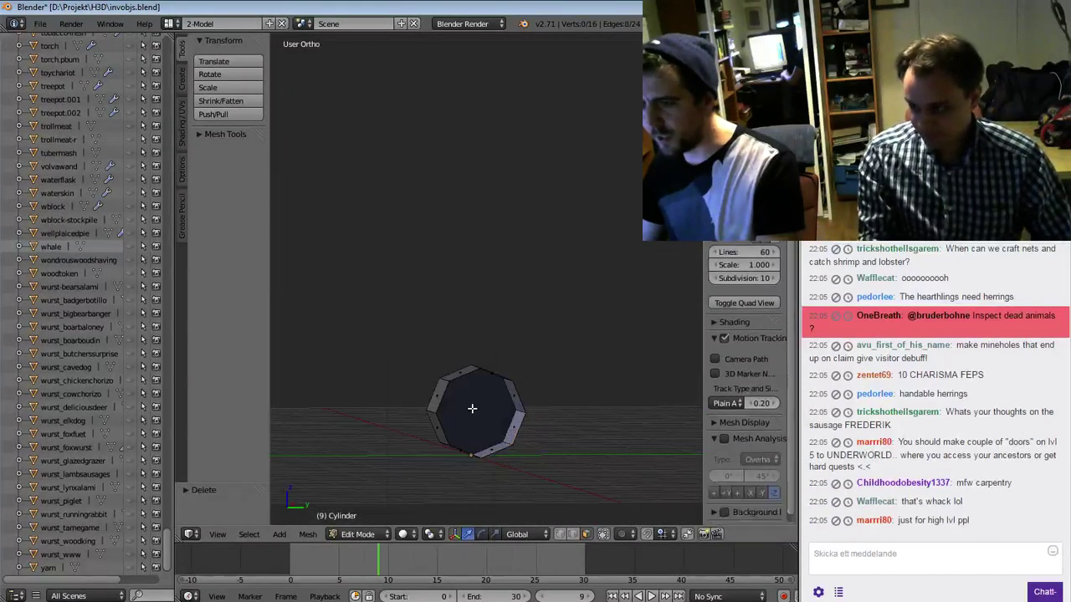
Delete the cylinder's remaining end-cap face to leave an open tube, and return to Object Mode
{"action": "right_click_drag", "start_coordinate": [472, 409], "coordinate": [482, 410]}
{"action": "right_click", "coordinate": [483, 410]}
{"action": "middle_click_drag", "start_coordinate": [483, 410], "coordinate": [614, 452]}
{"action": "key", "text": "x"}
{"action": "left_click", "coordinate": [526, 425]}
{"action": "scroll", "coordinate": [614, 451], "scroll_direction": "down", "scroll_amount": 4}
{"action": "middle_click_drag", "start_coordinate": [550, 395], "coordinate": [478, 362], "text": "shift"}
{"action": "key", "text": "Tab"}
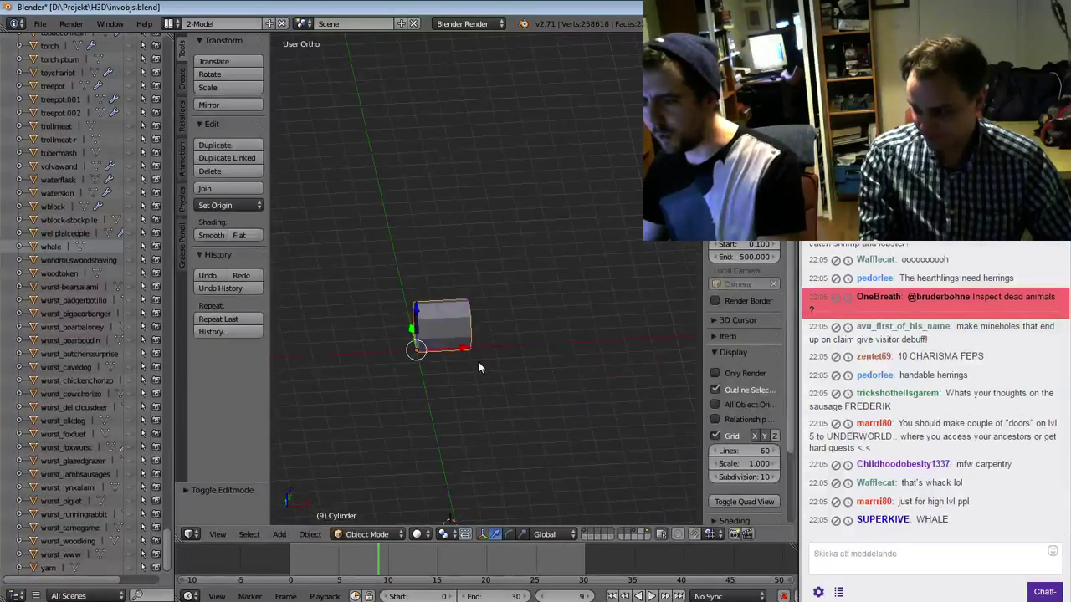
Shift the whole tube mesh along X so it is centred on the origin, and save the file
{"action": "key", "text": "Tab"}
{"action": "key", "text": "a"}
{"action": "key", "text": "a"}
{"action": "key", "text": "a"}
{"action": "scroll", "coordinate": [744, 385], "scroll_direction": "up", "scroll_amount": 4}
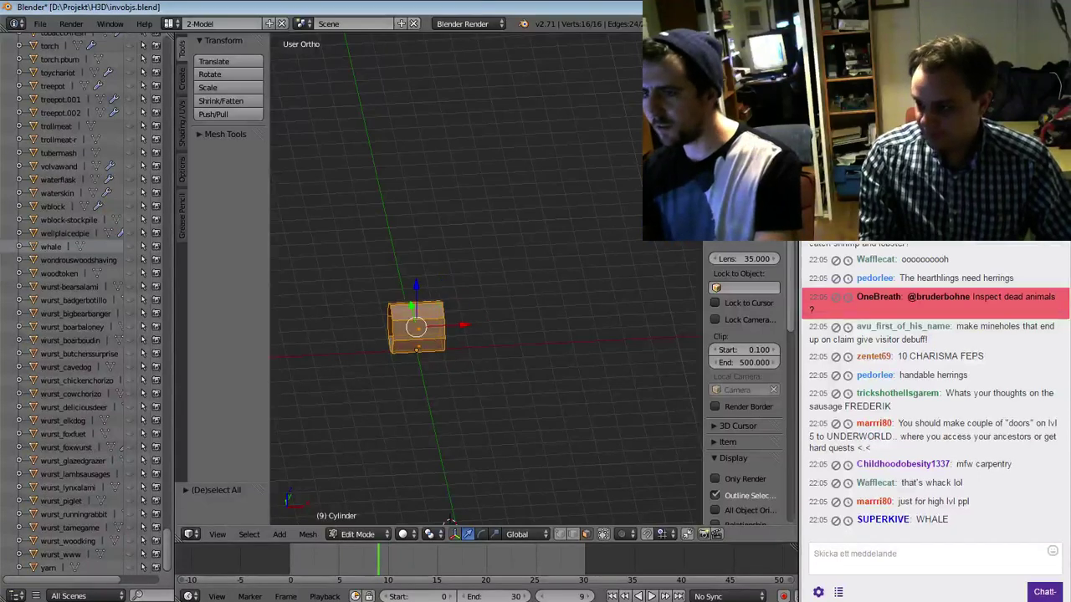
{"action": "key", "text": "Tab"}
{"action": "key", "text": "ctrl+s"}
{"action": "left_click", "coordinate": [516, 319]}
Extrude the vertex ring at the tube's positive X end about 2.8 units along X
{"action": "key", "text": "Tab"}
{"action": "key", "text": "ctrl+Tab"}
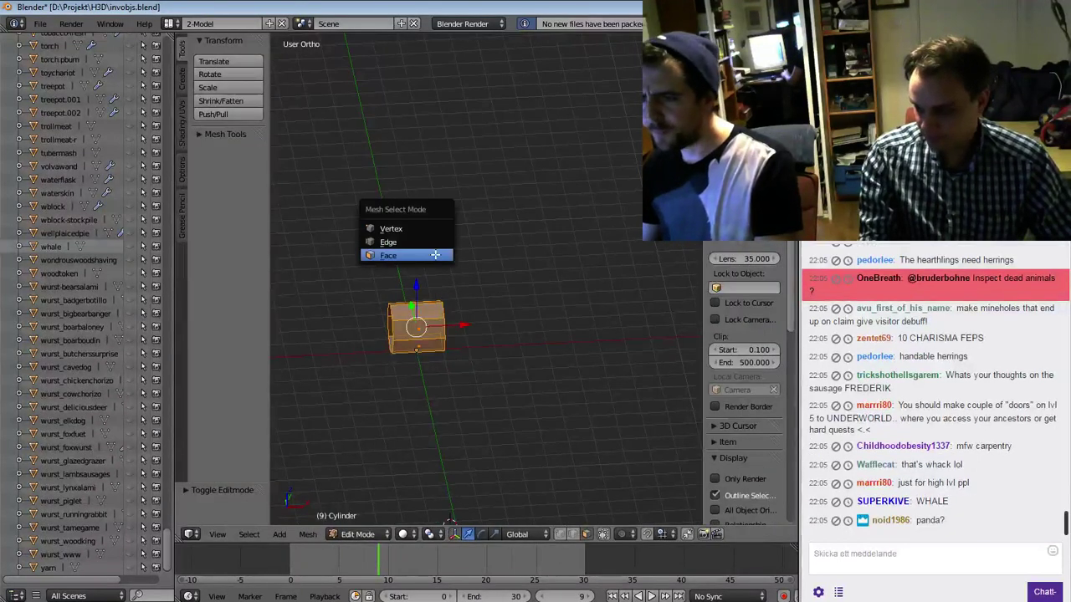
{"action": "left_click", "coordinate": [438, 229]}
{"action": "right_click", "coordinate": [441, 302]}
{"action": "middle_click_drag", "start_coordinate": [441, 301], "coordinate": [413, 289]}
{"action": "key", "text": "b"}
{"action": "left_click_drag", "start_coordinate": [412, 272], "coordinate": [459, 334]}
{"action": "middle_click_drag", "start_coordinate": [458, 333], "coordinate": [500, 368]}
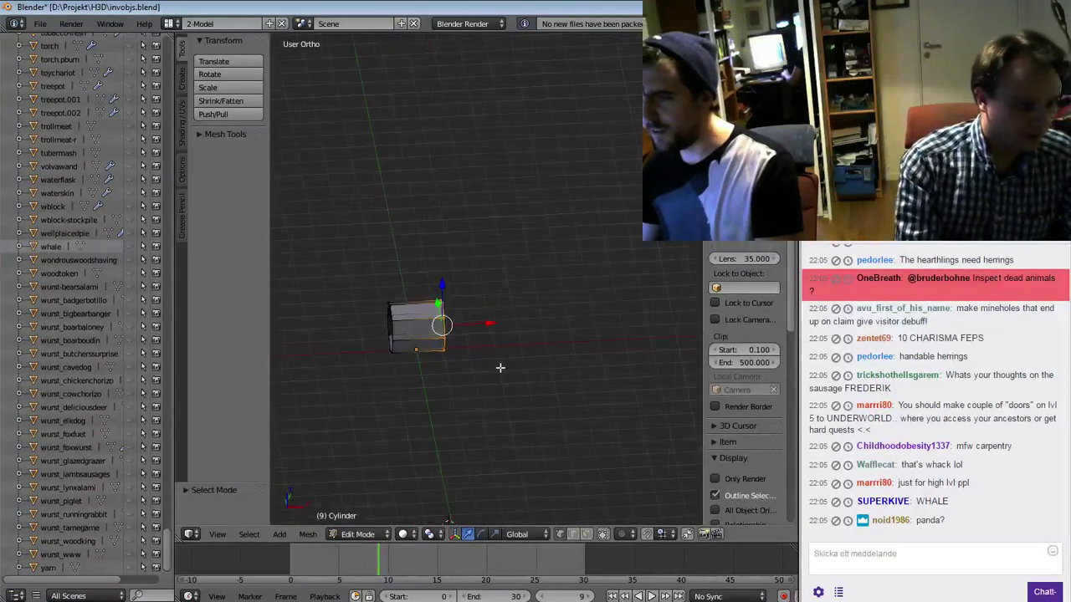
{"action": "key", "text": "e"}
{"action": "right_click", "coordinate": [492, 346]}
{"action": "key", "text": "g"}
{"action": "key", "text": "x"}
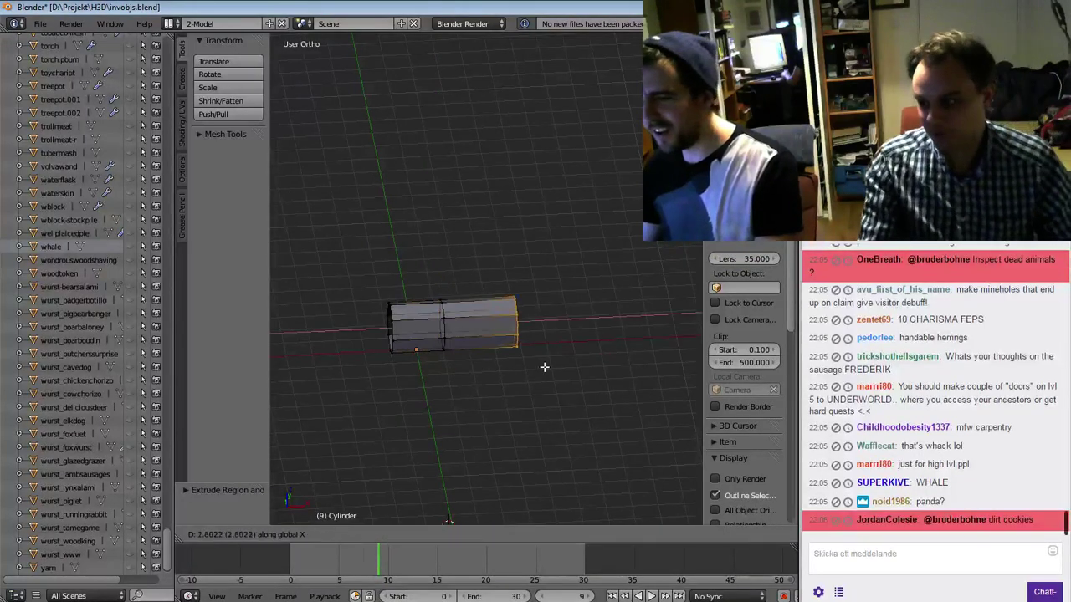
{"action": "left_click", "coordinate": [549, 370]}
Tilt the extruded end ring to start an upward curve and scale it down slightly
{"action": "middle_click_drag", "start_coordinate": [549, 369], "coordinate": [557, 354]}
{"action": "key", "text": "r"}
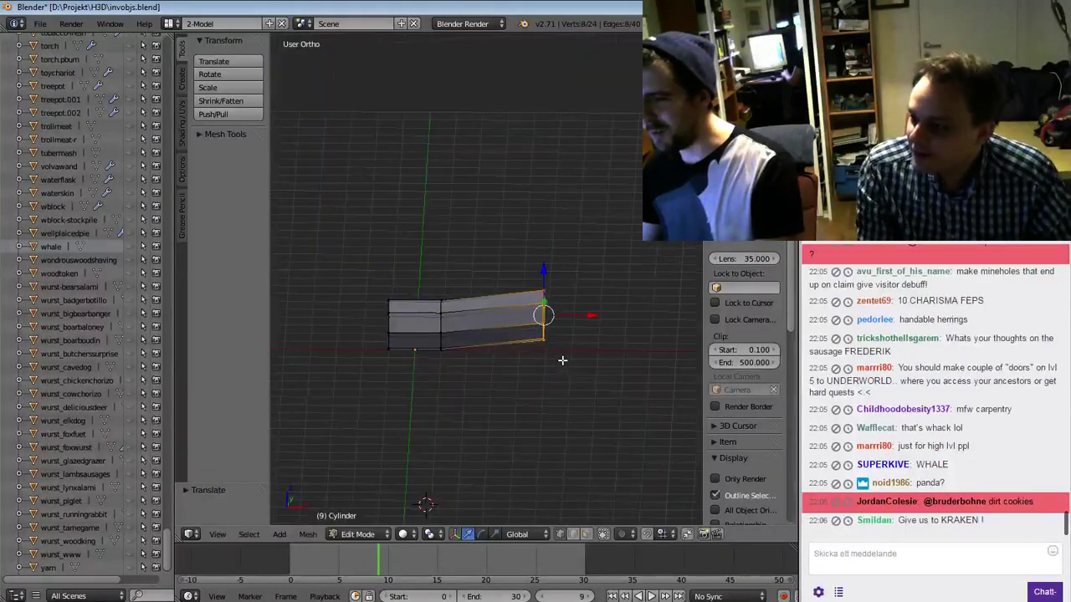
{"action": "left_click", "coordinate": [587, 354]}
{"action": "key", "text": "s"}
{"action": "left_click", "coordinate": [577, 357]}
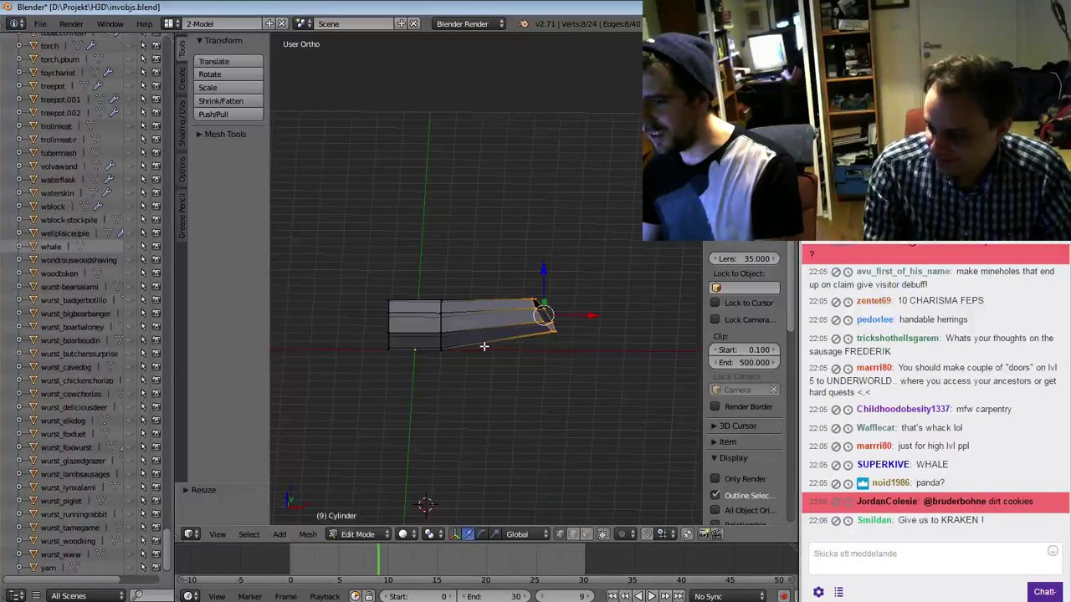
Add a loop cut midway along the extruded section and lower it about 0.19 units along Z
{"action": "key", "text": "ctrl+Tab"}
{"action": "left_click", "coordinate": [478, 360]}
{"action": "key", "text": "ctrl+r"}
{"action": "left_click", "coordinate": [493, 321]}
{"action": "right_click", "coordinate": [499, 333]}
{"action": "key", "text": "g"}
{"action": "key", "text": "z"}
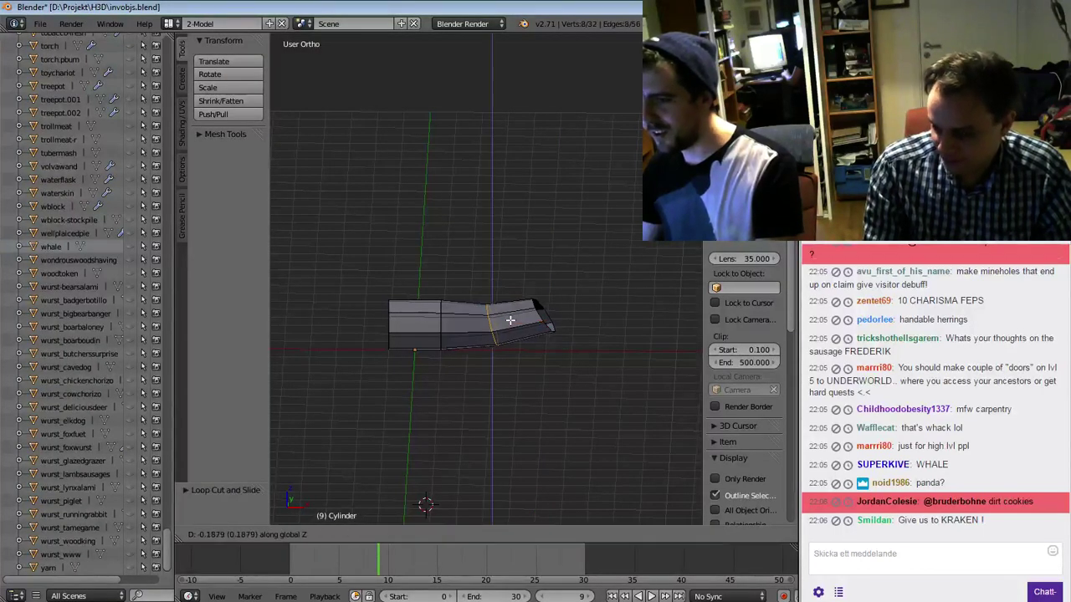
{"action": "left_click", "coordinate": [510, 321]}
Extrude the edge loop at the tube's positive X end, shift it about 0.5 units in X and 0.3 in Z, and scale it down
{"action": "key", "text": "ctrl+Tab"}
{"action": "left_click", "coordinate": [498, 280]}
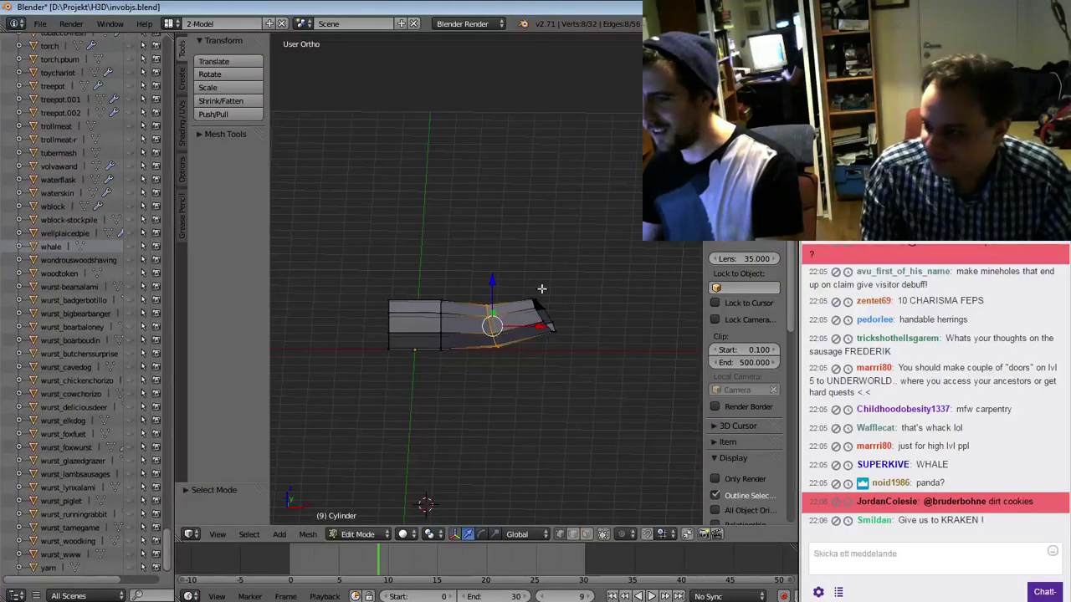
{"action": "right_click", "coordinate": [544, 309]}
{"action": "right_click", "coordinate": [544, 310], "text": "alt"}
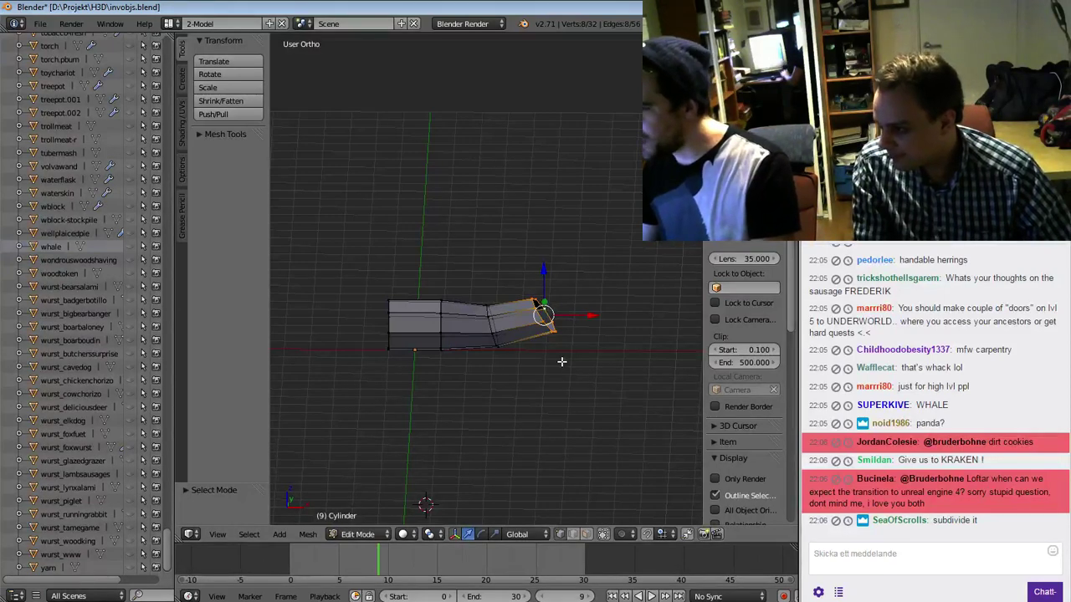
{"action": "middle_click_drag", "start_coordinate": [572, 345], "coordinate": [544, 296], "text": "shift"}
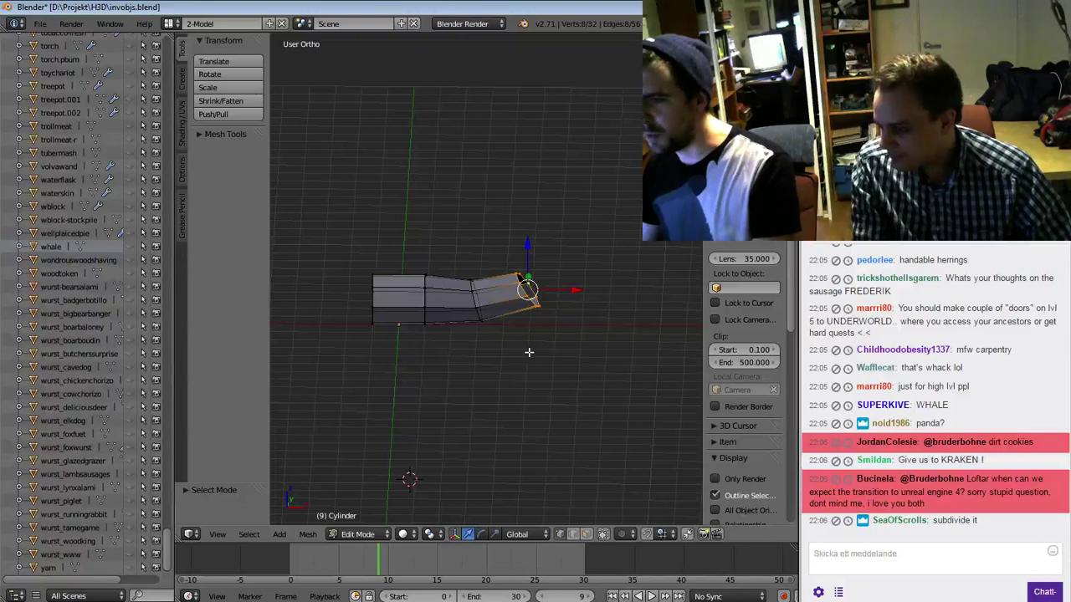
{"action": "key", "text": "s"}
{"action": "left_click", "coordinate": [559, 317]}
{"action": "key", "text": "g"}
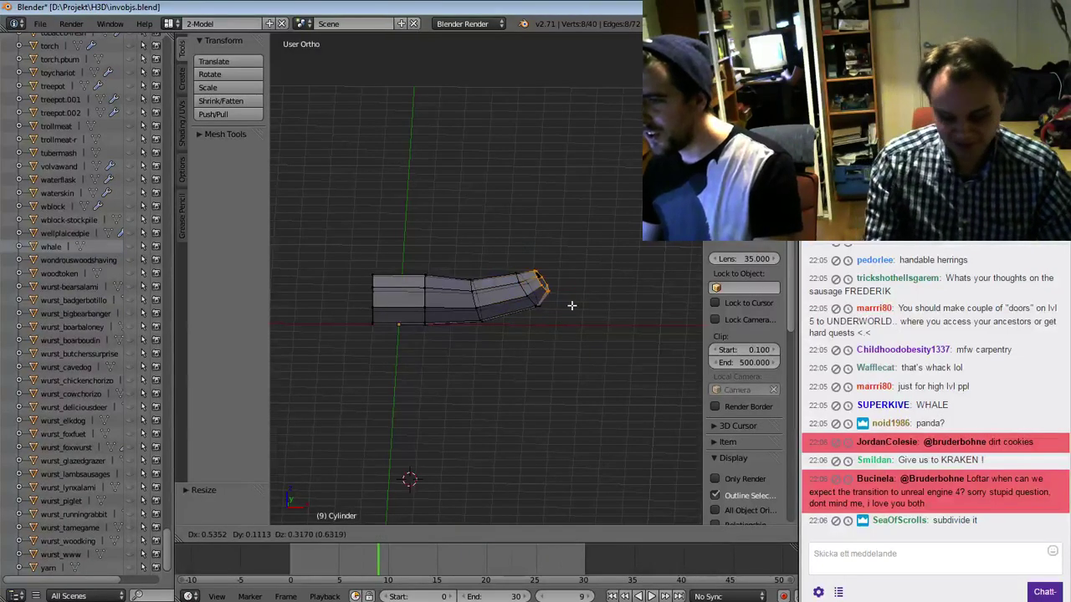
{"action": "left_click", "coordinate": [572, 306]}
{"action": "key", "text": "s"}
{"action": "left_click", "coordinate": [565, 308]}
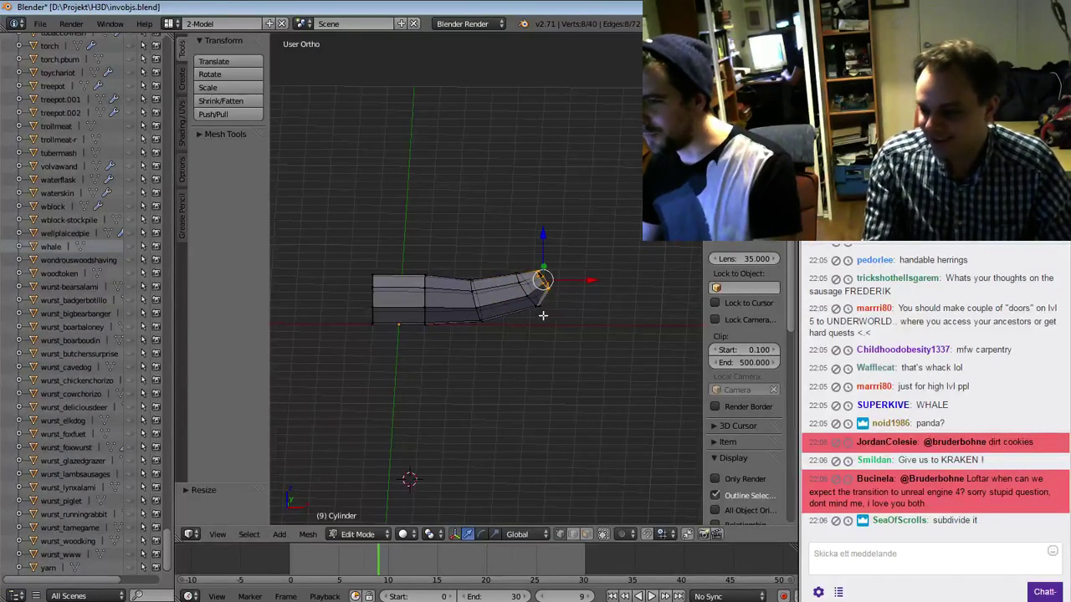
Extrude the narrowed positive X end ring again, scale it up and move it outward to form a flared tip
{"action": "scroll", "coordinate": [547, 294], "scroll_direction": "up", "scroll_amount": 2}
{"action": "middle_click_drag", "start_coordinate": [553, 306], "coordinate": [574, 265], "text": "shift"}
{"action": "key", "text": "e"}
{"action": "left_click", "coordinate": [563, 282]}
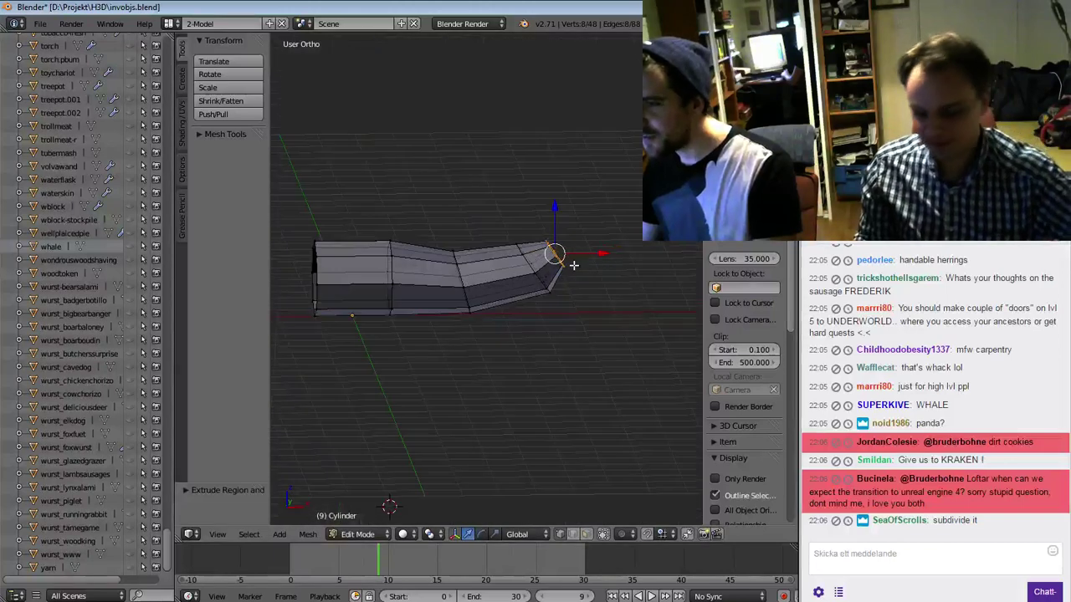
{"action": "key", "text": "s"}
{"action": "left_click", "coordinate": [591, 304]}
{"action": "key", "text": "g"}
{"action": "left_click", "coordinate": [619, 282]}
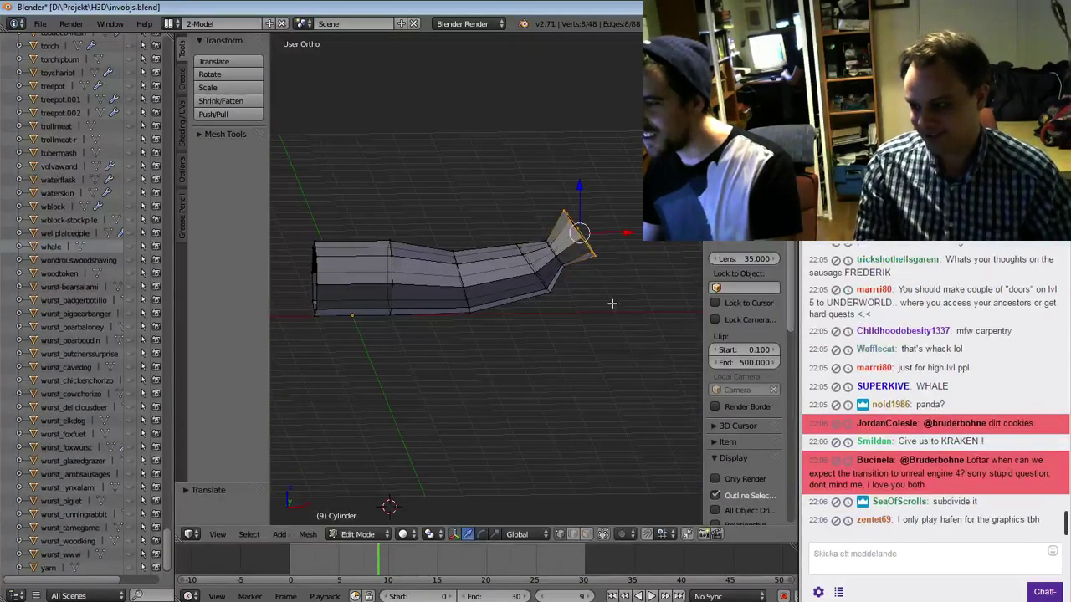
Close the flared tip by extruding and shrinking its ring and merging the vertices into one point, and save the file
{"action": "key", "text": "e"}
{"action": "left_click", "coordinate": [623, 294]}
{"action": "key", "text": "s"}
{"action": "left_click", "coordinate": [626, 255]}
{"action": "key", "text": "g"}
{"action": "left_click", "coordinate": [634, 248]}
{"action": "key", "text": "w"}
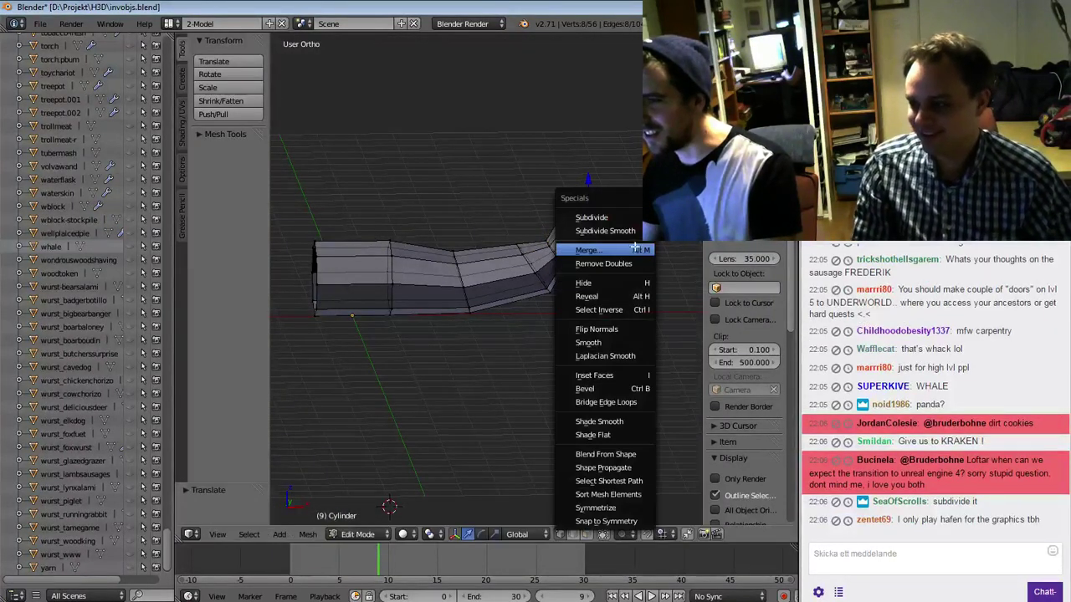
{"action": "left_click", "coordinate": [632, 247]}
{"action": "left_click", "coordinate": [629, 242]}
{"action": "key", "text": "Tab"}
{"action": "key", "text": "ctrl+s"}
{"action": "left_click", "coordinate": [515, 260]}
Use vertex selection to scale down the second ring from the open negative X end and shift it along Z
{"action": "middle_click_drag", "start_coordinate": [396, 260], "coordinate": [525, 278], "text": "shift"}
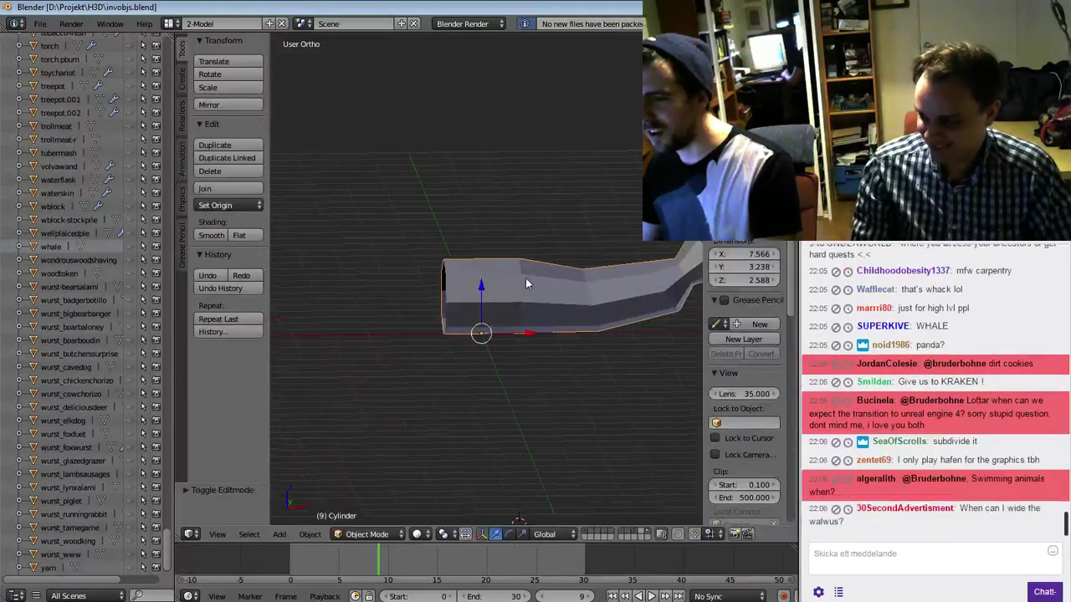
{"action": "key", "text": "ctrl+Tab"}
{"action": "key", "text": "Tab"}
{"action": "key", "text": "ctrl+Tab"}
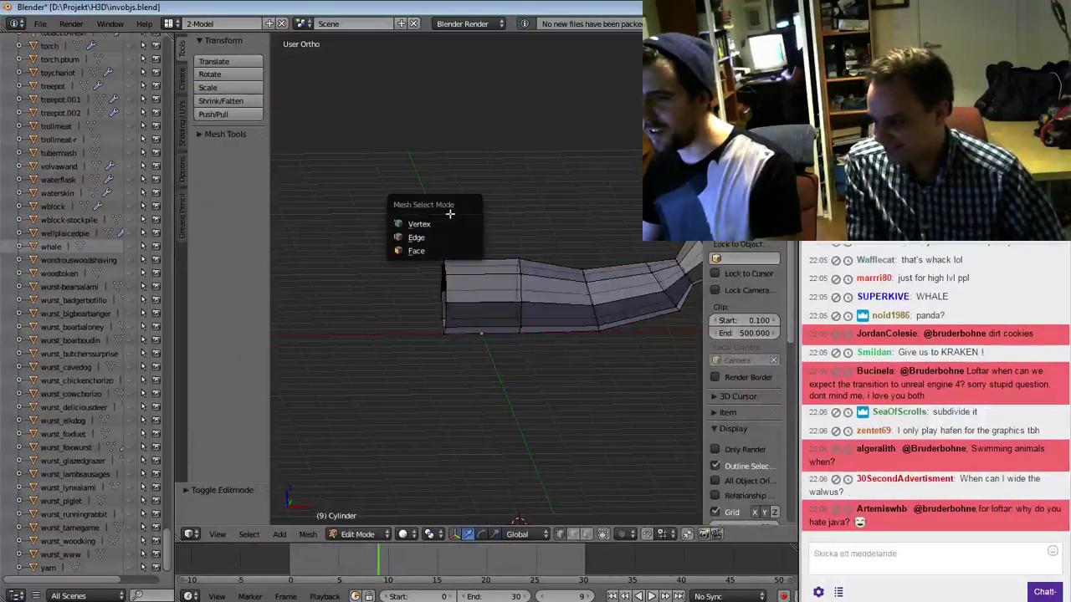
{"action": "left_click", "coordinate": [443, 222]}
{"action": "key", "text": "b"}
{"action": "left_click_drag", "start_coordinate": [417, 243], "coordinate": [469, 358]}
{"action": "middle_click_drag", "start_coordinate": [458, 324], "coordinate": [549, 284], "text": "shift"}
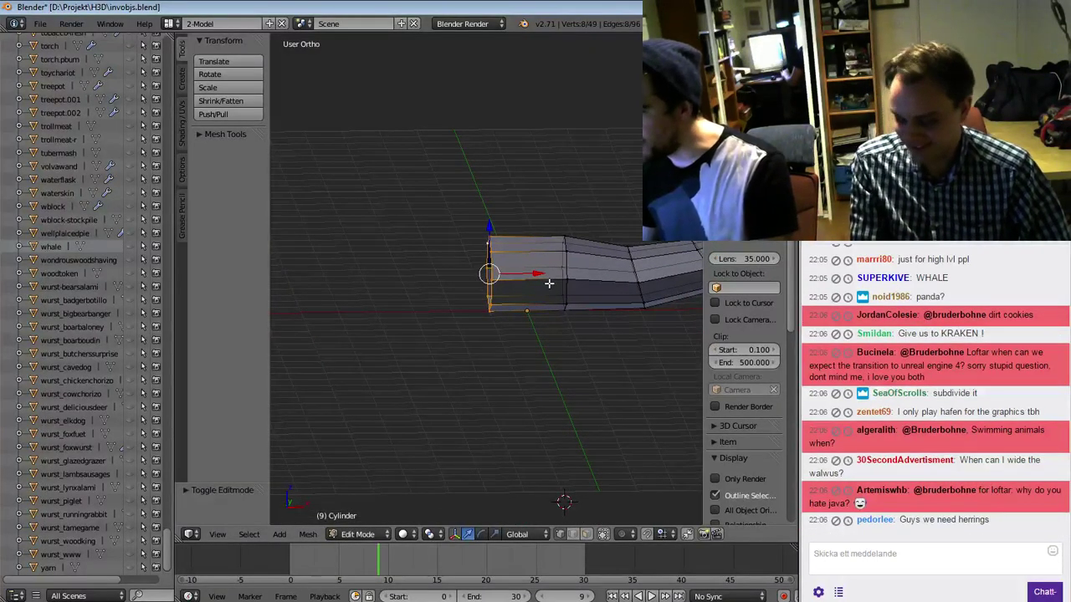
{"action": "right_click", "coordinate": [557, 243]}
{"action": "key", "text": "b"}
{"action": "left_click_drag", "start_coordinate": [540, 204], "coordinate": [613, 352]}
{"action": "key", "text": "s"}
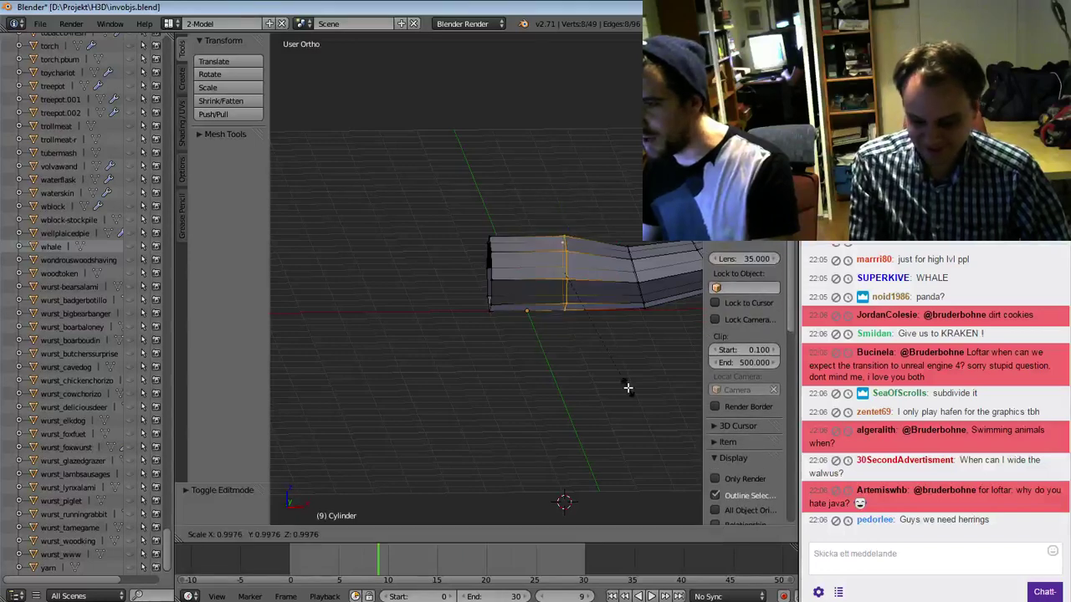
{"action": "left_click", "coordinate": [620, 380]}
{"action": "key", "text": "g"}
{"action": "key", "text": "z"}
{"action": "left_click", "coordinate": [621, 382]}
Extrude the open ring at the negative X end and move it outward along X
{"action": "right_click", "coordinate": [486, 258]}
{"action": "key", "text": "b"}
{"action": "left_click_drag", "start_coordinate": [449, 211], "coordinate": [530, 349]}
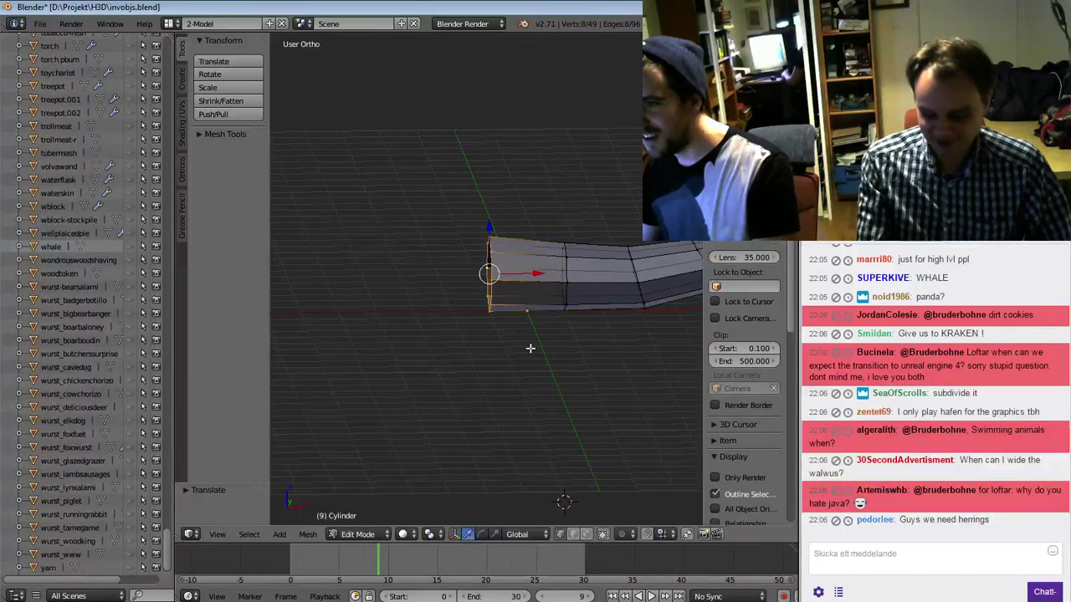
{"action": "key", "text": "e"}
{"action": "right_click", "coordinate": [524, 337]}
{"action": "key", "text": "g"}
{"action": "key", "text": "x"}
{"action": "left_click", "coordinate": [448, 331]}
Raise the extruded negative X ring along Z, tilt it to follow an upward curve, and scale it down slightly
{"action": "key", "text": "g"}
{"action": "key", "text": "z"}
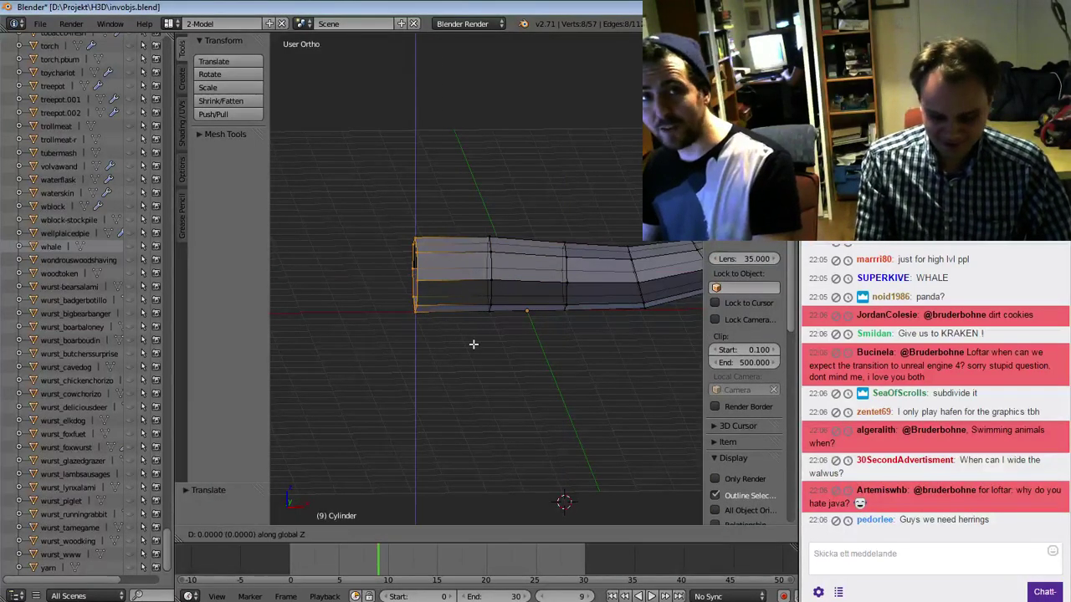
{"action": "left_click", "coordinate": [472, 325]}
{"action": "key", "text": "r"}
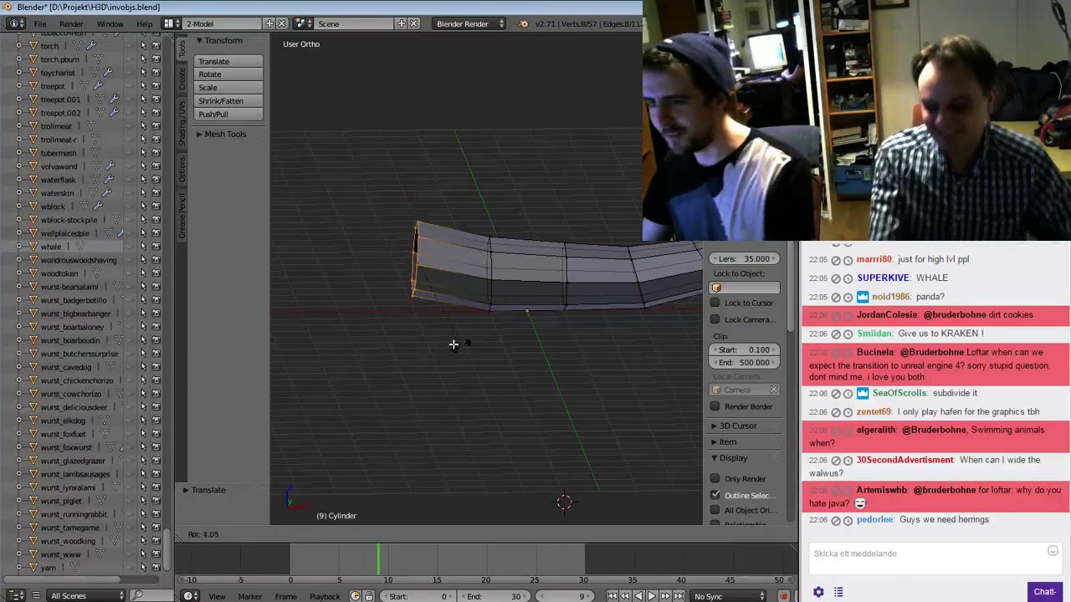
{"action": "left_click", "coordinate": [432, 337]}
{"action": "key", "text": "s"}
{"action": "left_click", "coordinate": [543, 258]}
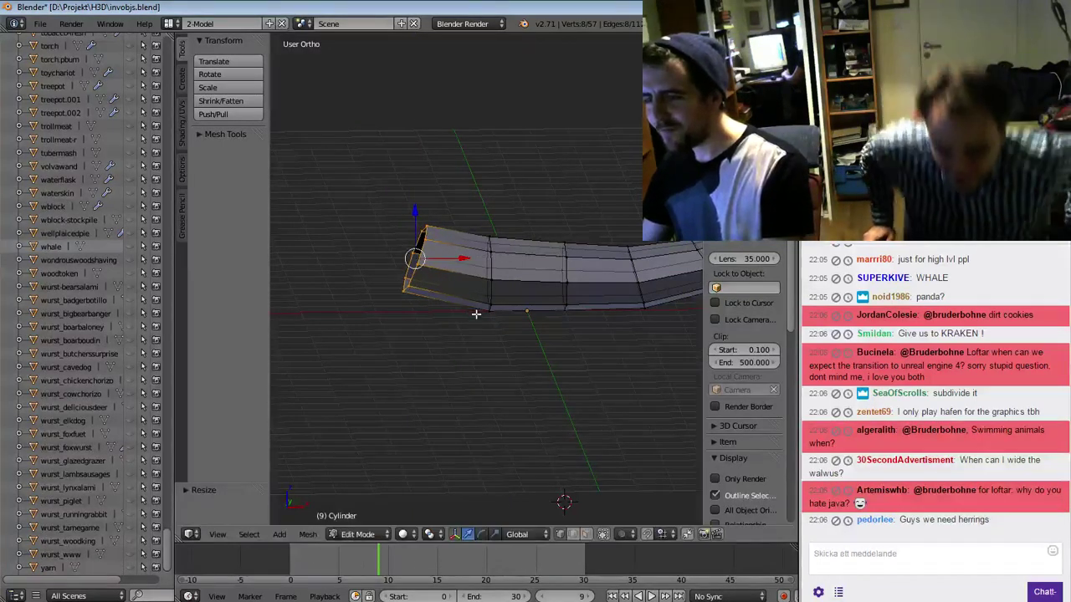
Extrude the negative X end ring again, shift it outward along X, and raise it about 0.76 units along Z
{"action": "middle_click_drag", "start_coordinate": [437, 313], "coordinate": [460, 316], "text": "shift"}
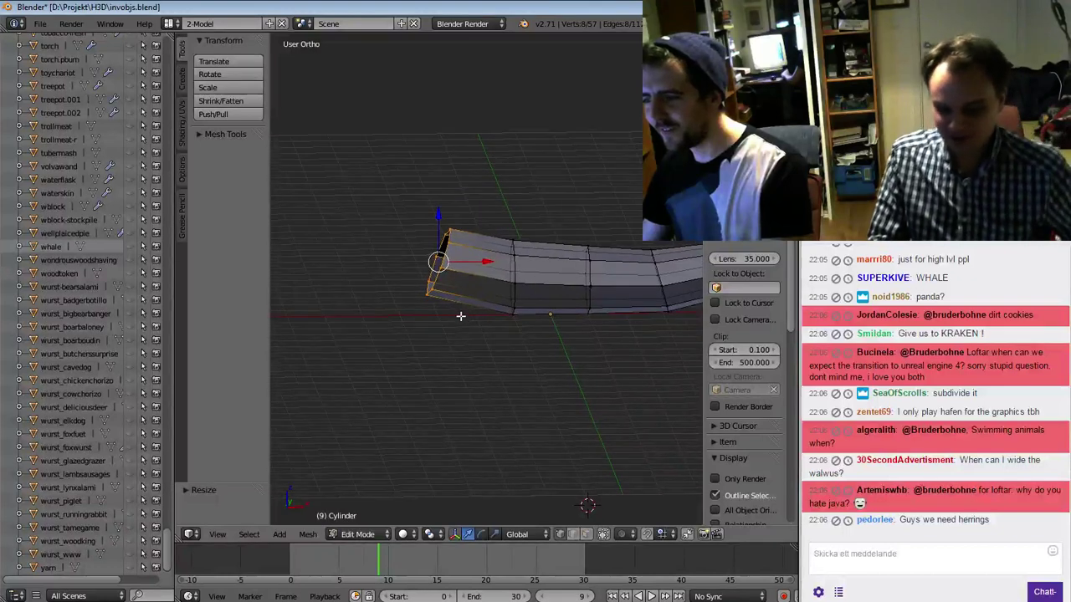
{"action": "key", "text": "e"}
{"action": "left_click", "coordinate": [489, 320]}
{"action": "key", "text": "g"}
{"action": "key", "text": "x"}
{"action": "left_click", "coordinate": [491, 291]}
{"action": "key", "text": "g"}
{"action": "key", "text": "z"}
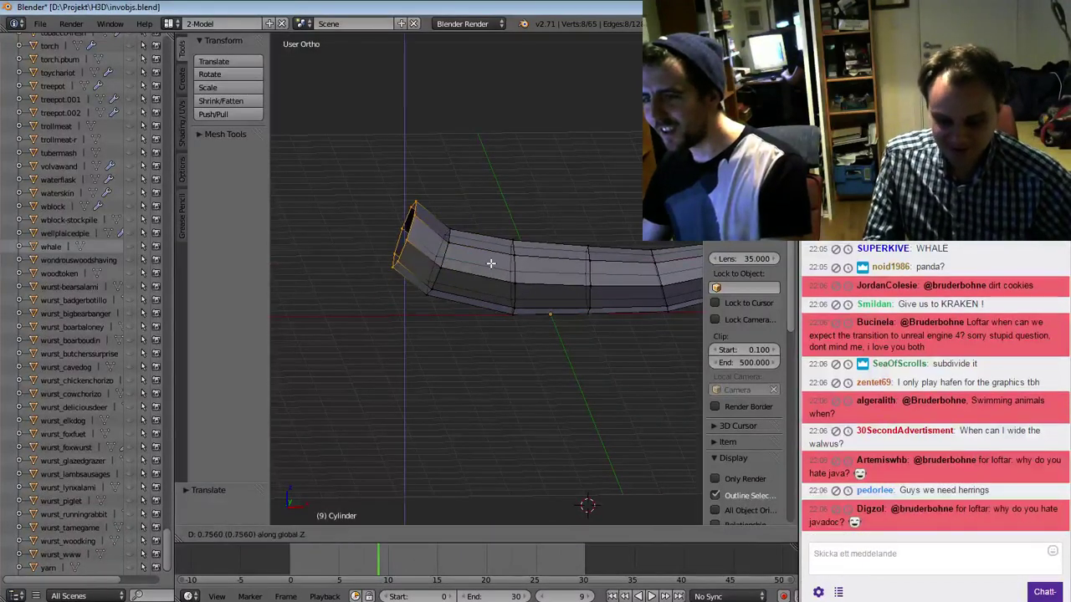
{"action": "left_click", "coordinate": [491, 263]}
Scale down the new negative X end ring and rotate it around Y to continue the bend
{"action": "key", "text": "s"}
{"action": "left_click", "coordinate": [556, 262]}
{"action": "key", "text": "r"}
{"action": "key", "text": "y"}
{"action": "left_click", "coordinate": [533, 283]}
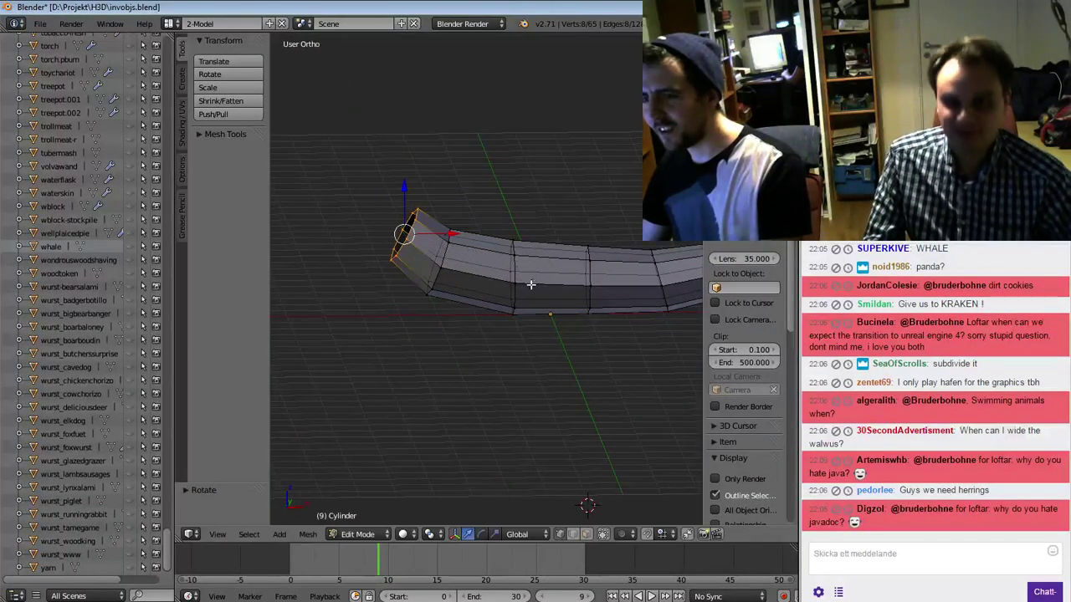
Return to Object Mode, save the file, and apply smooth shading to the tube
{"action": "middle_click_drag", "start_coordinate": [460, 297], "coordinate": [507, 305], "text": "shift"}
{"action": "scroll", "coordinate": [558, 297], "scroll_direction": "down", "scroll_amount": 1}
{"action": "scroll", "coordinate": [558, 297], "scroll_direction": "down", "scroll_amount": 3}
{"action": "key", "text": "Tab"}
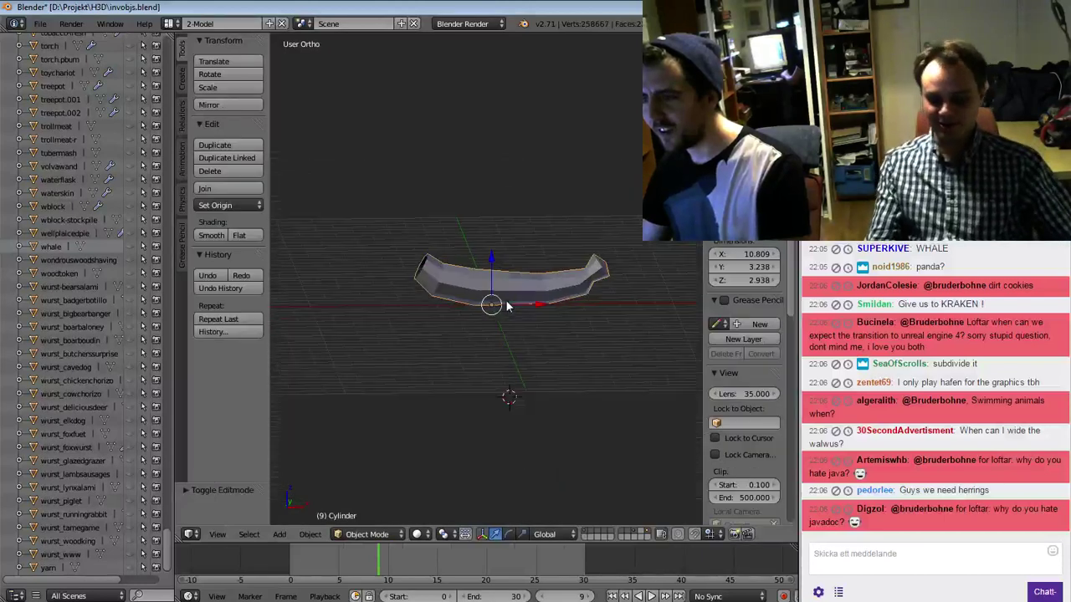
{"action": "key", "text": "ctrl+s"}
{"action": "left_click", "coordinate": [505, 302]}
{"action": "left_click", "coordinate": [216, 235]}
Extrude the negative X end ring a short way outward and scale it down into a narrow neck
{"action": "middle_click_drag", "start_coordinate": [427, 273], "coordinate": [427, 301]}
{"action": "scroll", "coordinate": [414, 318], "scroll_direction": "up", "scroll_amount": 4}
{"action": "key", "text": "Tab"}
{"action": "key", "text": "e"}
{"action": "right_click", "coordinate": [421, 274]}
{"action": "key", "text": "g"}
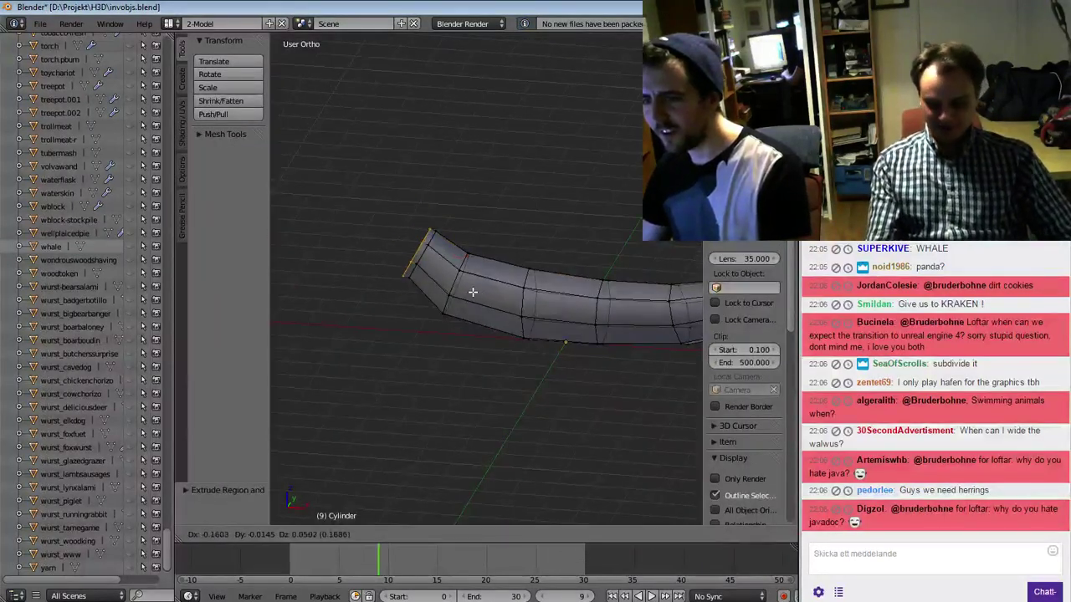
{"action": "left_click", "coordinate": [463, 282]}
{"action": "key", "text": "s"}
{"action": "left_click", "coordinate": [497, 261]}
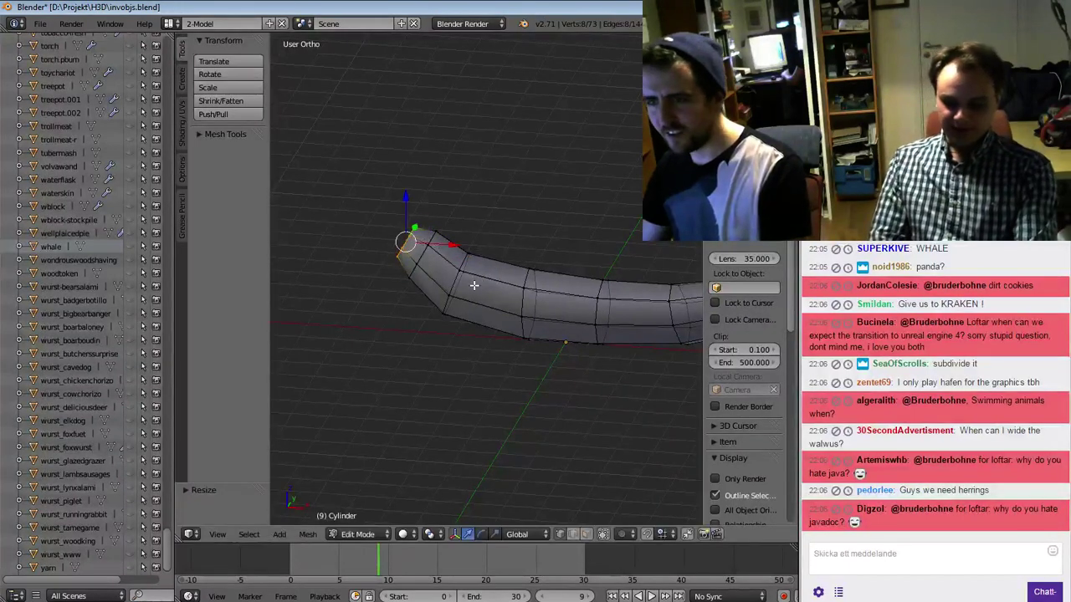
Extrude the neck ring at the negative X end and scale it up about 1.7 times into a flare
{"action": "middle_click_drag", "start_coordinate": [467, 263], "coordinate": [516, 289]}
{"action": "key", "text": "e"}
{"action": "left_click", "coordinate": [507, 281]}
{"action": "key", "text": "s"}
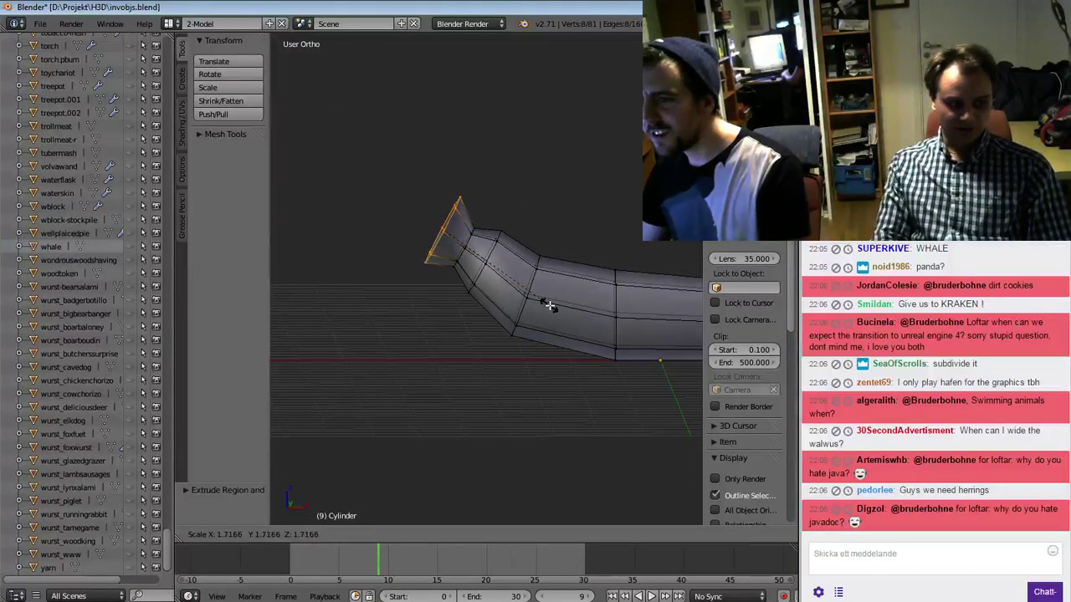
{"action": "left_click", "coordinate": [547, 308]}
Extrude the flared negative X ring, scale it down, and pull it back toward the flare
{"action": "key", "text": "e"}
{"action": "left_click", "coordinate": [520, 290]}
{"action": "key", "text": "s"}
{"action": "left_click", "coordinate": [505, 266]}
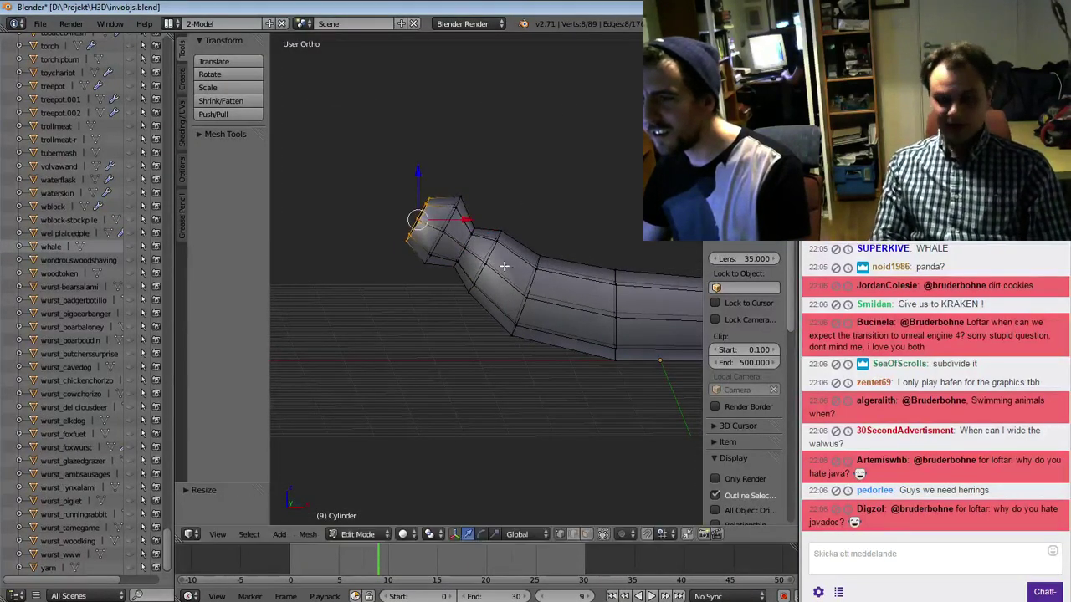
{"action": "key", "text": "g"}
{"action": "left_click", "coordinate": [526, 277]}
Close the negative X tip by extruding its ring and merging the vertices into one point, and save the file
{"action": "key", "text": "e"}
{"action": "left_click", "coordinate": [529, 276]}
{"action": "key", "text": "s"}
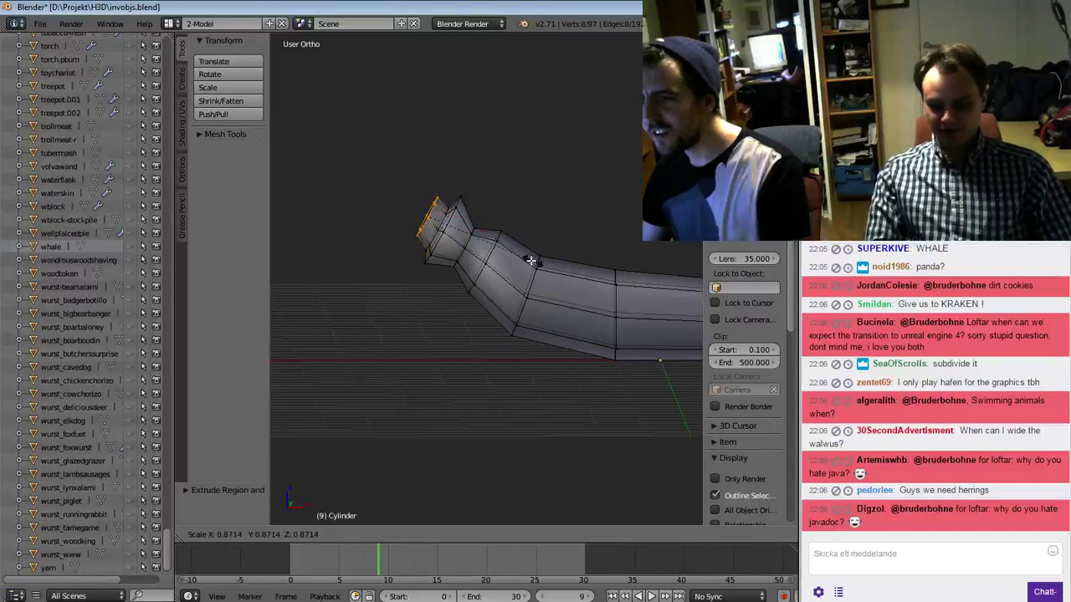
{"action": "scroll", "coordinate": [509, 250], "scroll_direction": "up", "scroll_amount": 3}
{"action": "middle_click_drag", "start_coordinate": [521, 227], "coordinate": [402, 276]}
{"action": "key", "text": "w"}
{"action": "left_click", "coordinate": [522, 251]}
{"action": "left_click", "coordinate": [525, 254]}
{"action": "key", "text": "Tab"}
{"action": "scroll", "coordinate": [547, 277], "scroll_direction": "down", "scroll_amount": 5}
{"action": "key", "text": "ctrl+s"}
{"action": "left_click", "coordinate": [545, 280]}
Box-select the vertices of the sideways-bent positive X end section and move them toward negative Y to straighten the sausage
{"action": "scroll", "coordinate": [543, 281], "scroll_direction": "down", "scroll_amount": 4}
{"action": "middle_click_drag", "start_coordinate": [224, 241], "coordinate": [556, 236]}
{"action": "scroll", "coordinate": [468, 343], "scroll_direction": "up", "scroll_amount": 3}
{"action": "key", "text": "Tab"}
{"action": "key", "text": "ctrl+Tab"}
{"action": "left_click", "coordinate": [510, 291]}
{"action": "key", "text": "ctrl+Tab"}
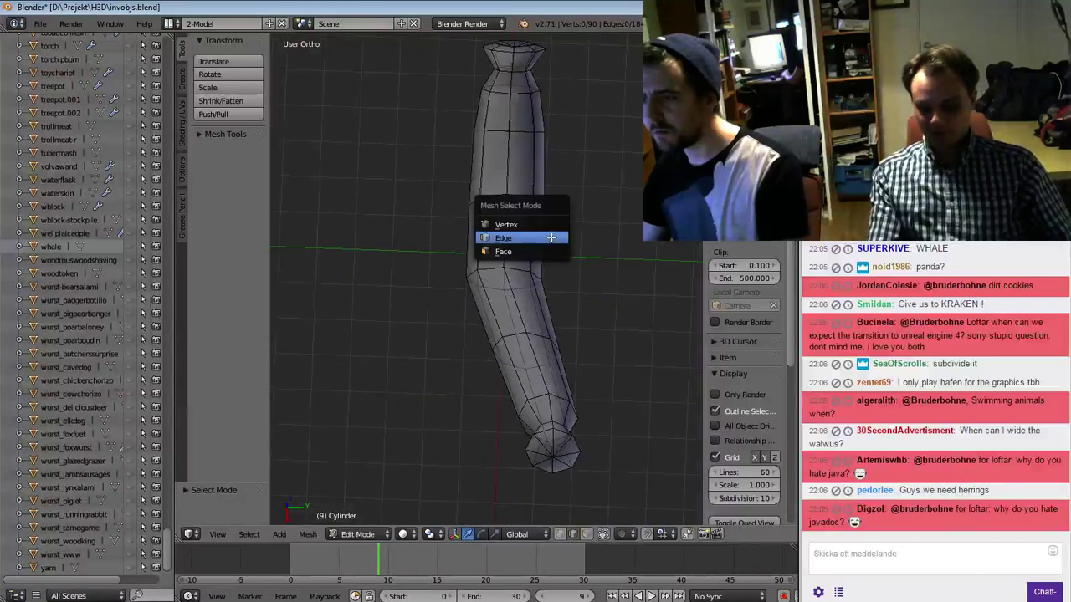
{"action": "left_click", "coordinate": [552, 224]}
{"action": "right_click", "coordinate": [525, 368]}
{"action": "key", "text": "b"}
{"action": "left_click_drag", "start_coordinate": [452, 315], "coordinate": [641, 488]}
{"action": "key", "text": "g"}
{"action": "key", "text": "y"}
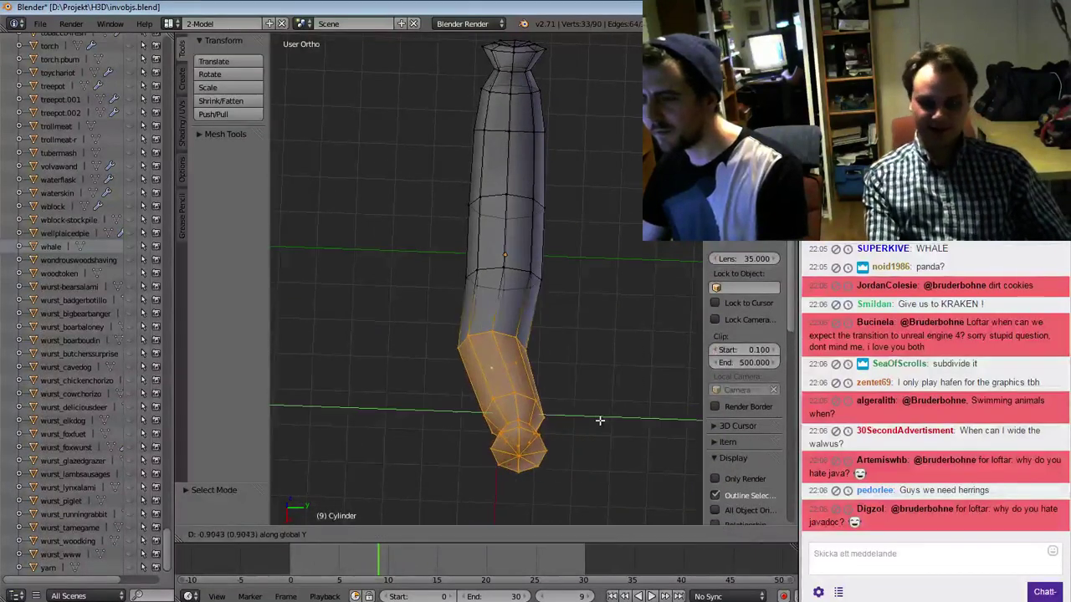
{"action": "left_click", "coordinate": [609, 423]}
Move only the outermost positive X tip vertices along Y into line with the body, and save the file
{"action": "right_click", "coordinate": [516, 424]}
{"action": "middle_click_drag", "start_coordinate": [513, 421], "coordinate": [498, 392]}
{"action": "key", "text": "b"}
{"action": "left_click_drag", "start_coordinate": [464, 362], "coordinate": [652, 497]}
{"action": "key", "text": "g"}
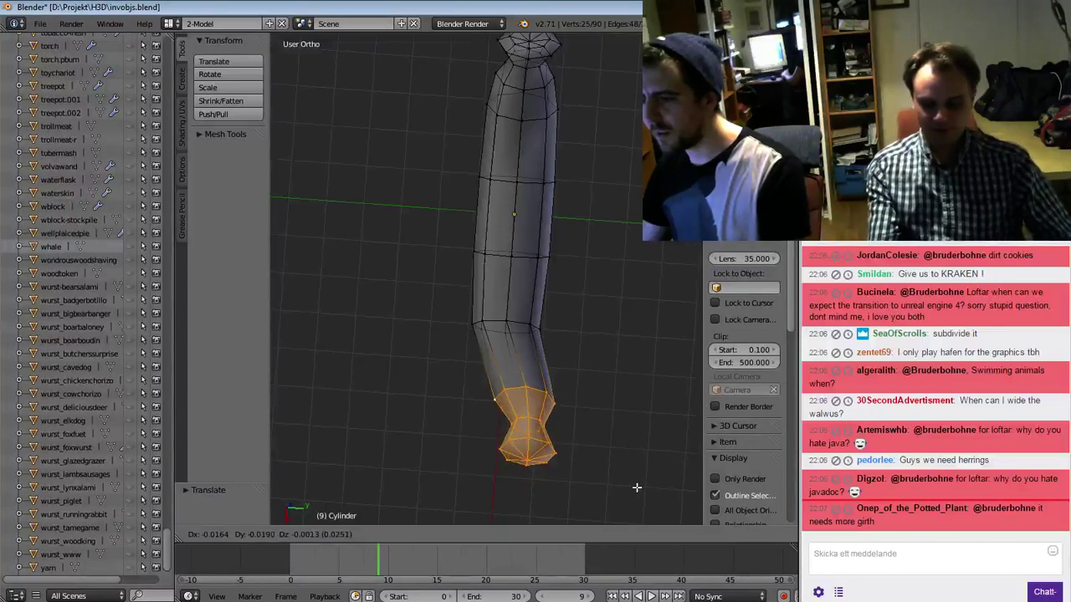
{"action": "key", "text": "y"}
{"action": "left_click", "coordinate": [604, 485]}
{"action": "key", "text": "Tab"}
{"action": "middle_click_drag", "start_coordinate": [619, 464], "coordinate": [523, 260]}
{"action": "key", "text": "ctrl+s"}
{"action": "left_click", "coordinate": [534, 340]}
Select the edge loop running lengthwise along the sausage and mark it as a seam
{"action": "key", "text": "Tab"}
{"action": "key", "text": "ctrl+Tab"}
{"action": "left_click", "coordinate": [545, 229]}
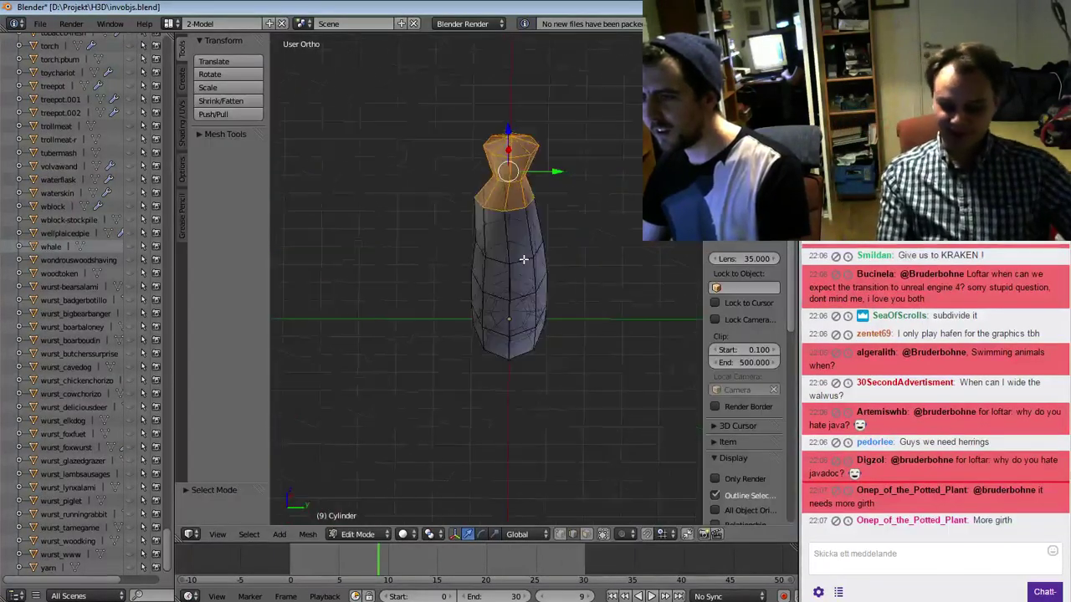
{"action": "scroll", "coordinate": [517, 243], "scroll_direction": "up", "scroll_amount": 4}
{"action": "right_click", "coordinate": [517, 178]}
{"action": "key", "text": "ctrl+e"}
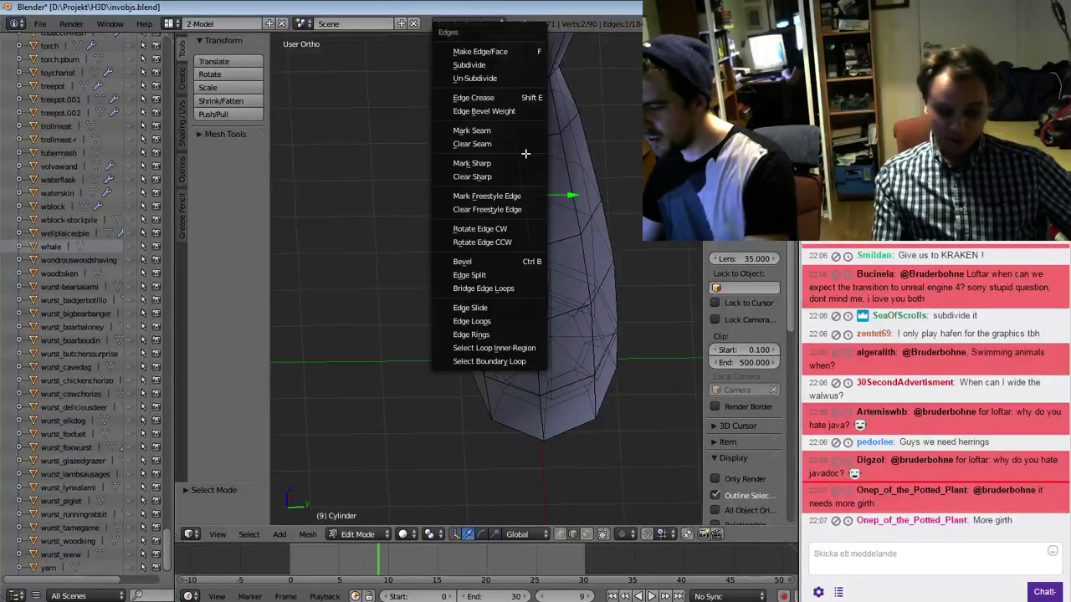
{"action": "key", "text": "l"}
{"action": "scroll", "coordinate": [561, 175], "scroll_direction": "down", "scroll_amount": 5}
{"action": "mouse_move", "coordinate": [561, 174]}
{"action": "middle_mouse_down"}
{"action": "mouse_move", "coordinate": [547, 189]}
{"action": "mouse_move", "coordinate": [557, 164]}
{"action": "middle_mouse_up"}
{"action": "key", "text": "ctrl+e"}
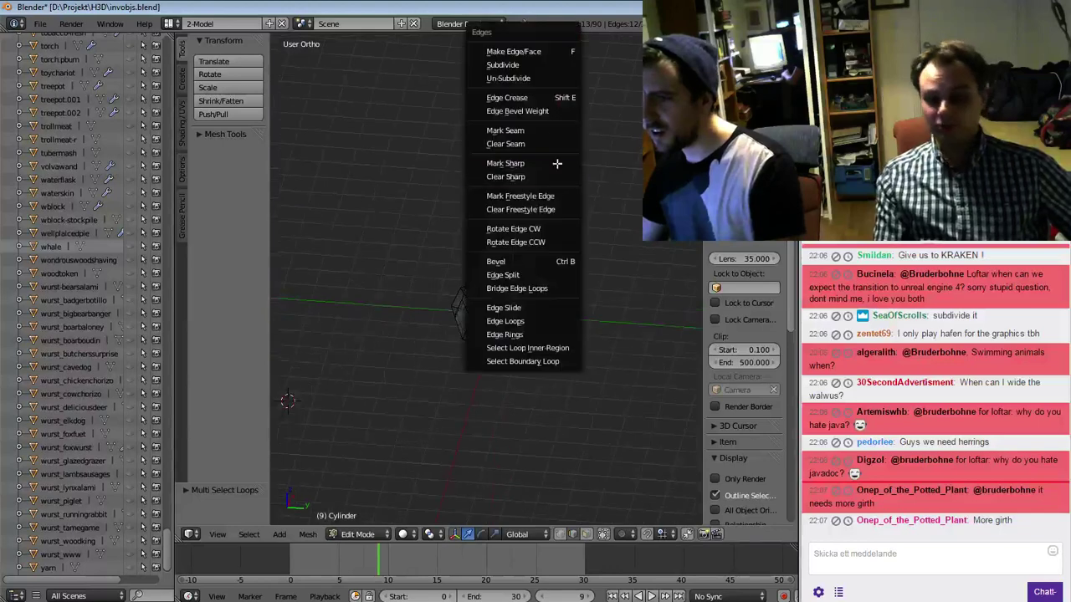
{"action": "left_click", "coordinate": [535, 132]}
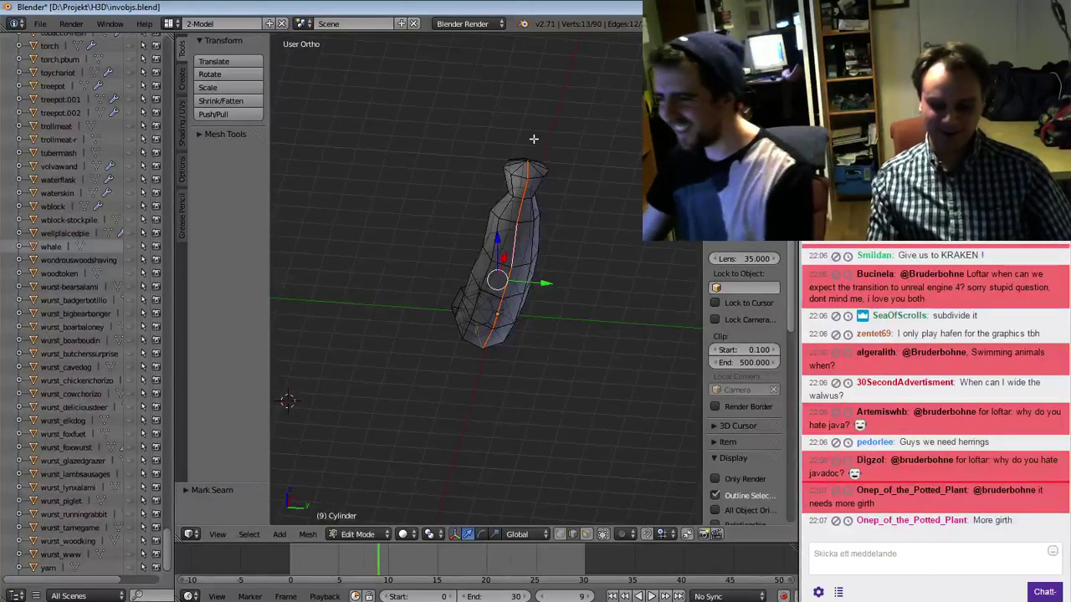
Select the whole sausage mesh and unwrap its UVs
{"action": "key", "text": "a"}
{"action": "key", "text": "u"}
{"action": "left_click", "coordinate": [533, 138]}
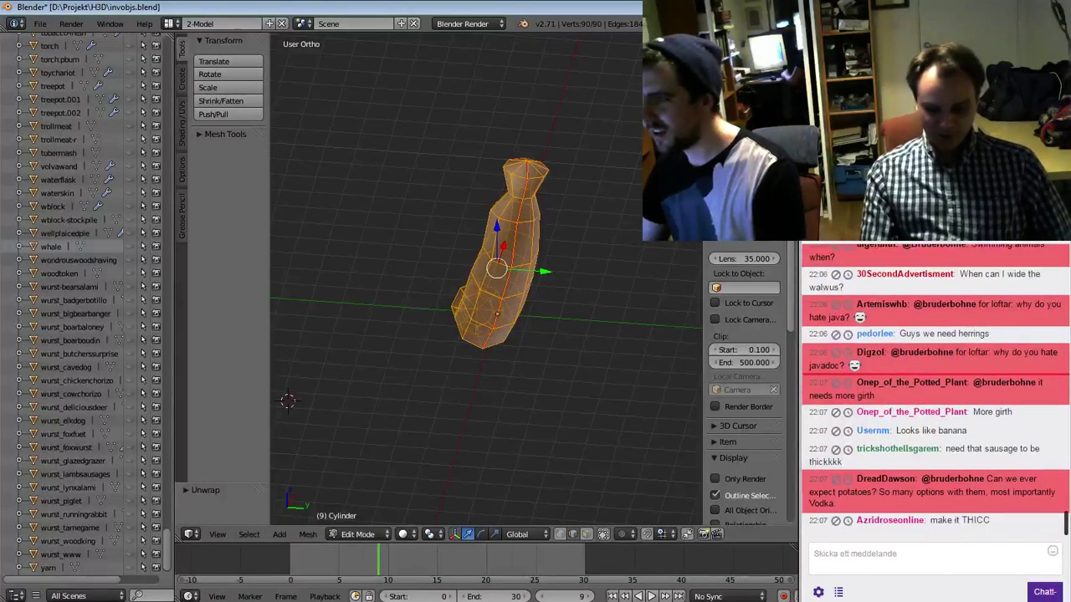
Reposition and shrink the Blender window so its image editor is in view, and put the sausage in Object Mode
{"action": "left_click_drag", "start_coordinate": [612, 7], "coordinate": [468, 9]}
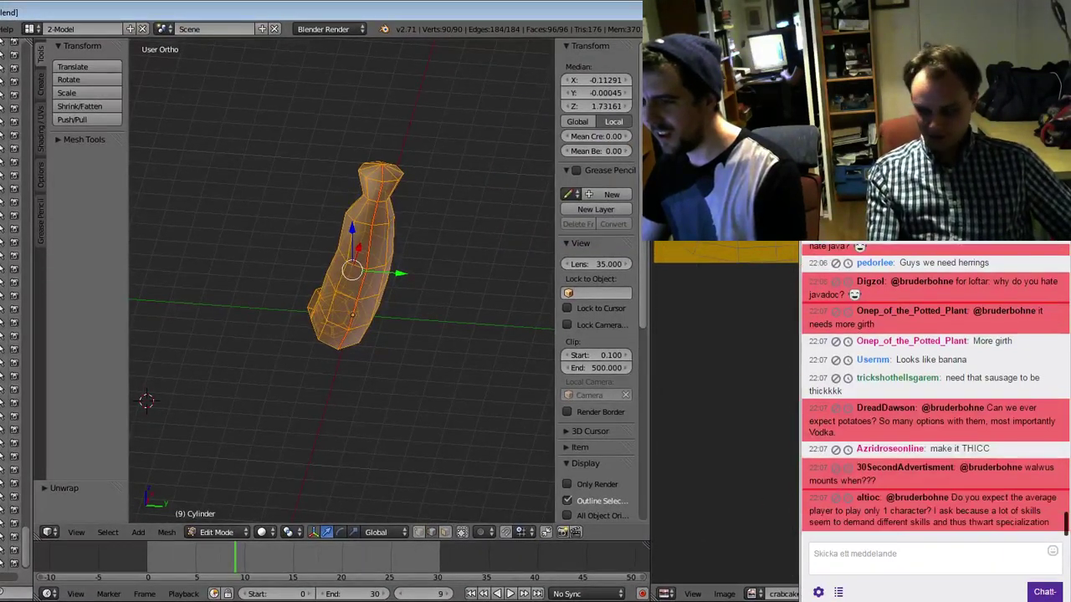
{"action": "left_click_drag", "start_coordinate": [923, 601], "coordinate": [673, 597]}
{"action": "key", "text": "Tab"}
{"action": "key", "text": "Tab"}
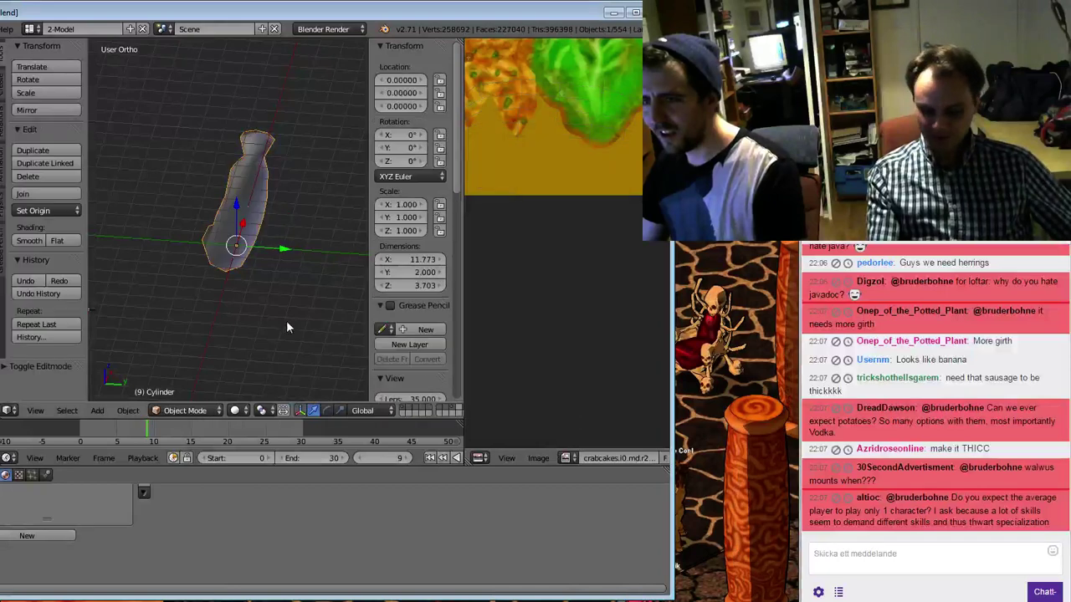
Put the sausage in Edit Mode, show its UVs in the UV/Image Editor and unlink the crabcakes image
{"action": "left_click", "coordinate": [485, 460]}
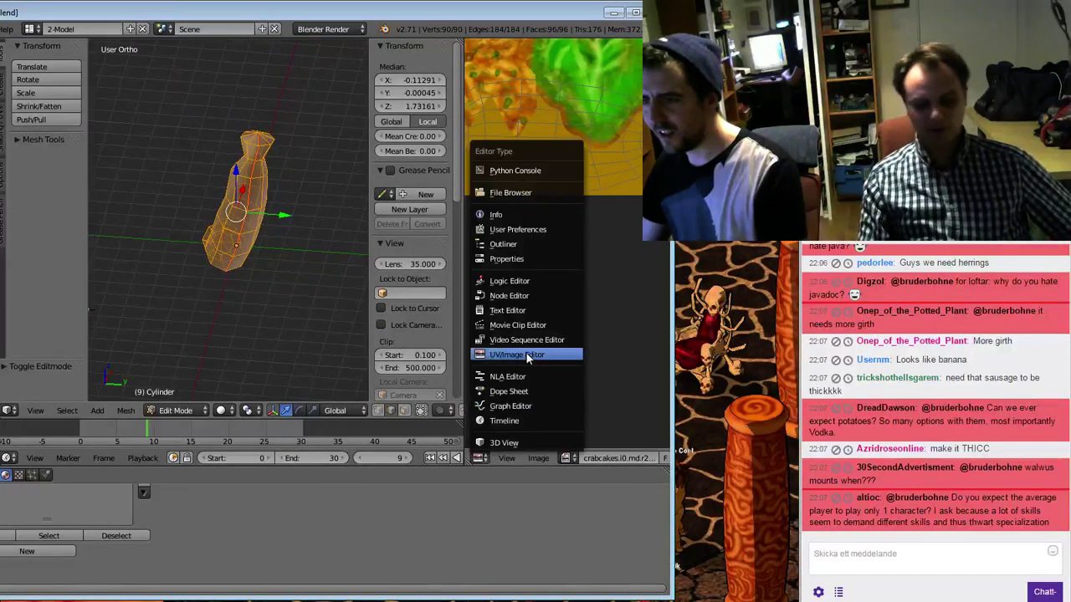
{"action": "left_click", "coordinate": [529, 364]}
{"action": "scroll", "coordinate": [628, 460], "scroll_direction": "down", "scroll_amount": 3}
{"action": "left_click", "coordinate": [619, 459]}
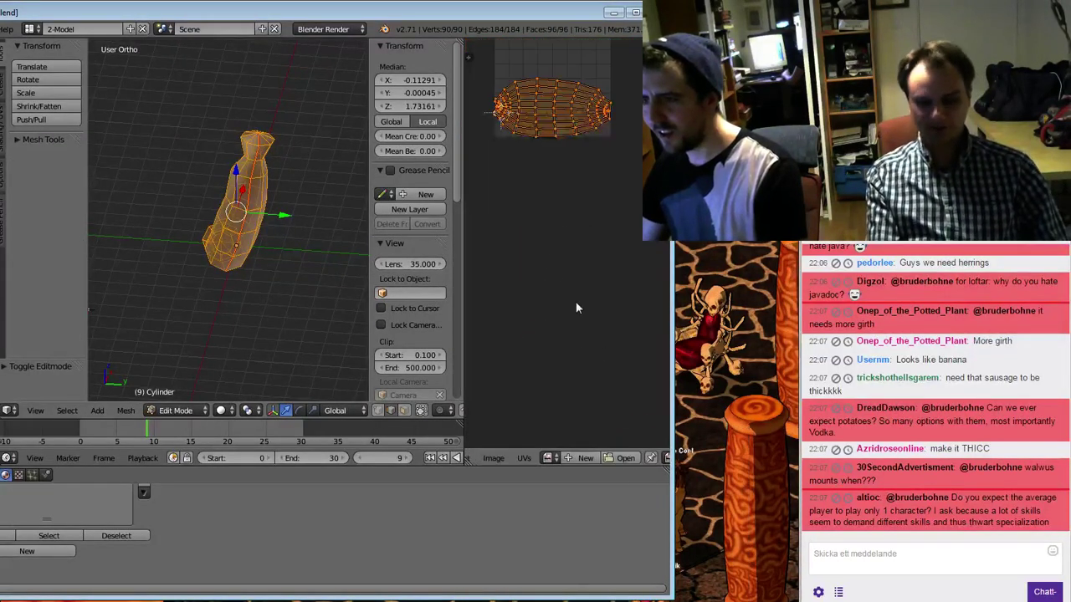
Rotate, enlarge and move the sausage's UV island to lie diagonally across the image area, and save the file
{"action": "scroll", "coordinate": [576, 306], "scroll_direction": "down", "scroll_amount": 2}
{"action": "middle_click_drag", "start_coordinate": [559, 227], "coordinate": [593, 341]}
{"action": "scroll", "coordinate": [599, 314], "scroll_direction": "up", "scroll_amount": 4}
{"action": "key", "text": "r"}
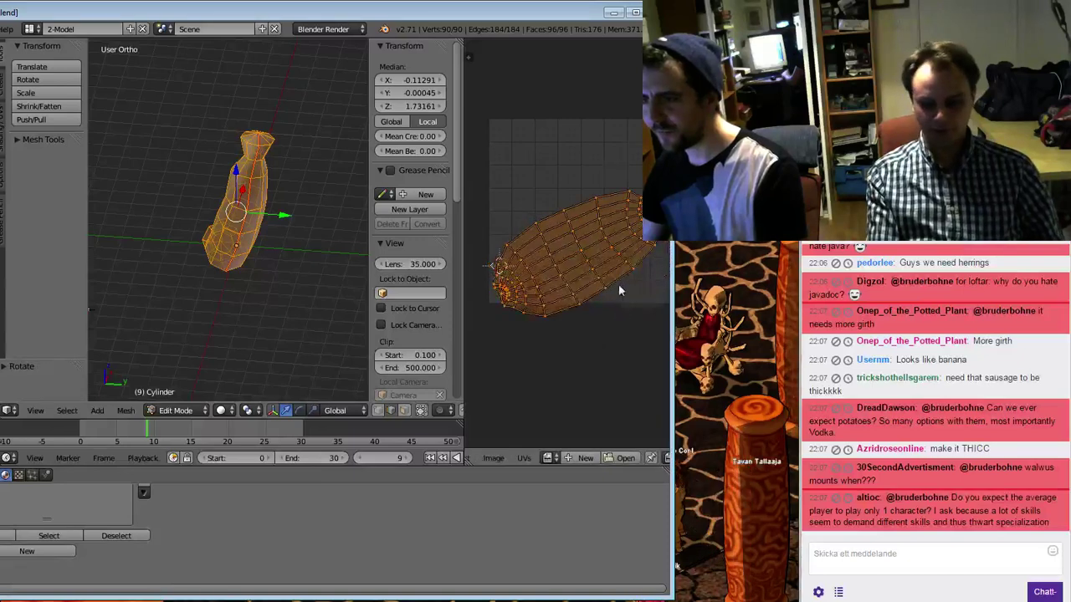
{"action": "middle_click_drag", "start_coordinate": [618, 286], "coordinate": [598, 315]}
{"action": "left_click", "coordinate": [615, 294]}
{"action": "key", "text": "g"}
{"action": "left_click", "coordinate": [615, 278]}
{"action": "key", "text": "r"}
{"action": "left_click", "coordinate": [625, 282]}
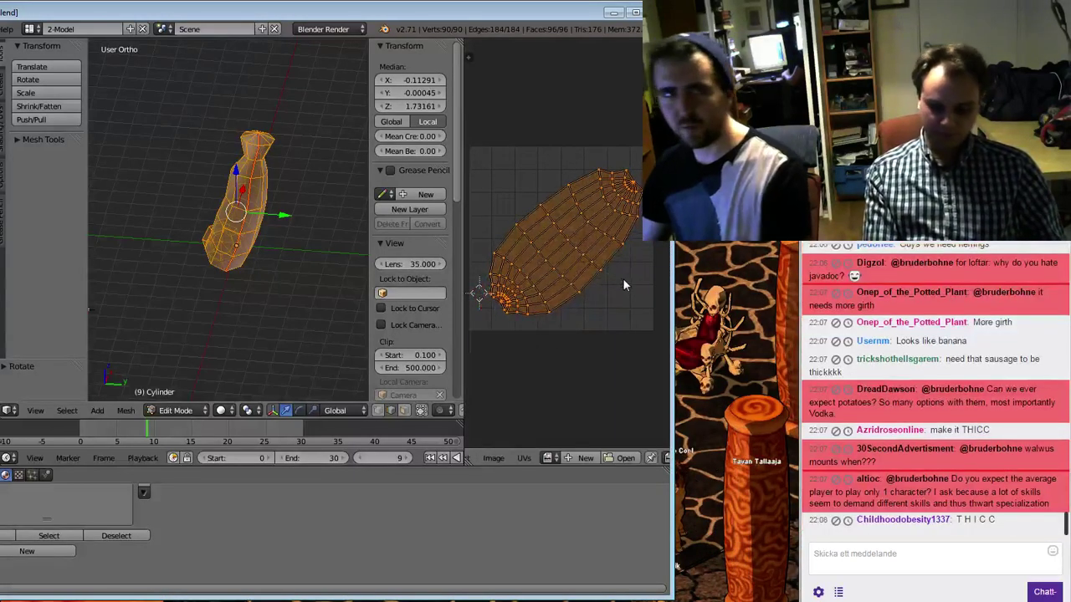
{"action": "key", "text": "s"}
{"action": "left_click", "coordinate": [631, 301]}
{"action": "key", "text": "g"}
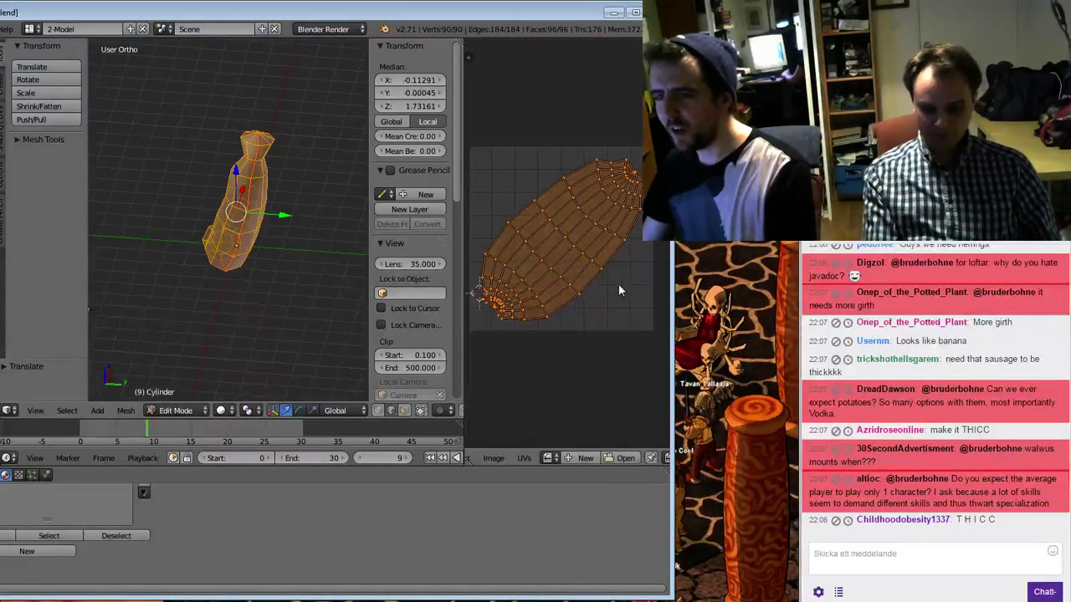
{"action": "left_click", "coordinate": [616, 292]}
{"action": "key", "text": "ctrl+s"}
Check the sausage's shape from several sides in Object Mode and save the file
{"action": "left_click", "coordinate": [307, 233]}
{"action": "key", "text": "Tab"}
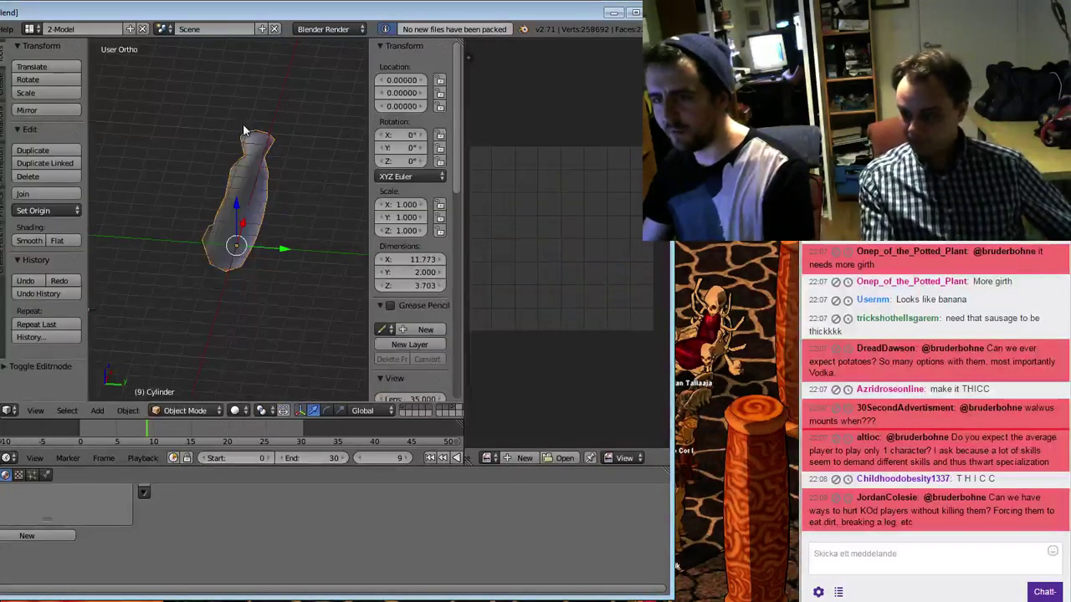
{"action": "middle_click_drag", "start_coordinate": [242, 124], "coordinate": [306, 227]}
{"action": "key", "text": "Tab"}
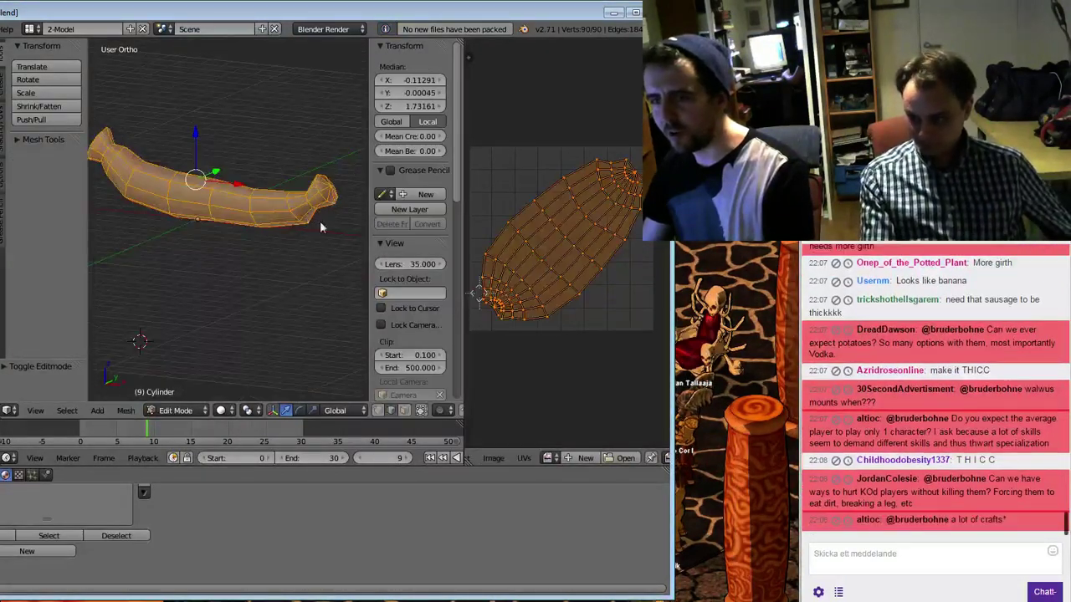
{"action": "key", "text": "Tab"}
{"action": "key", "text": "ctrl+s"}
{"action": "left_click", "coordinate": [358, 238]}
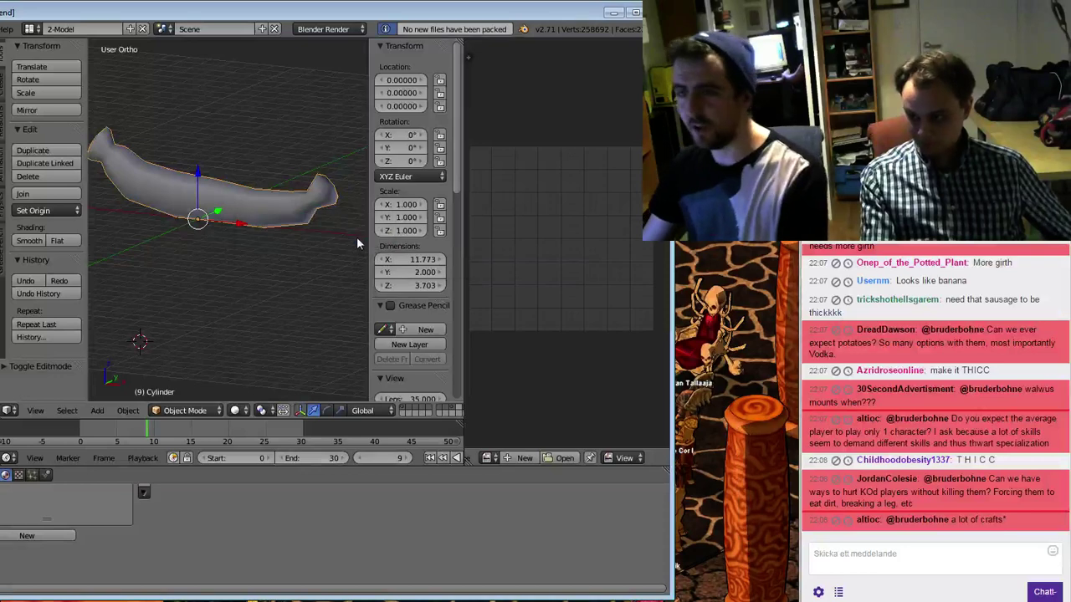
{"action": "middle_click_drag", "start_coordinate": [346, 239], "coordinate": [186, 260]}
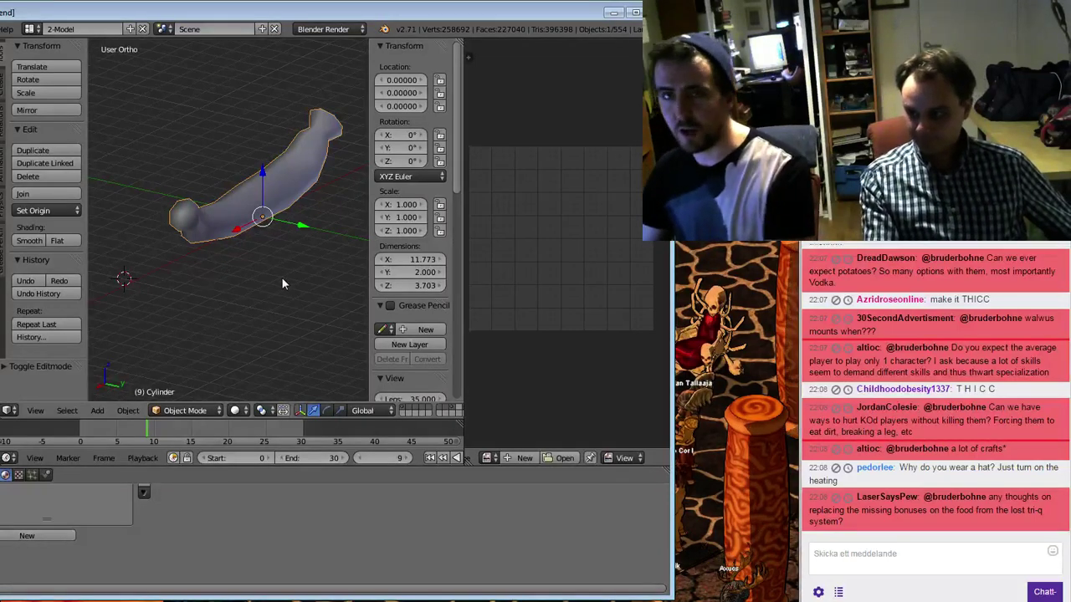
Refine the scale, rotation and position of the sausage's UV island so it fills more of the image area
{"action": "key", "text": "Tab"}
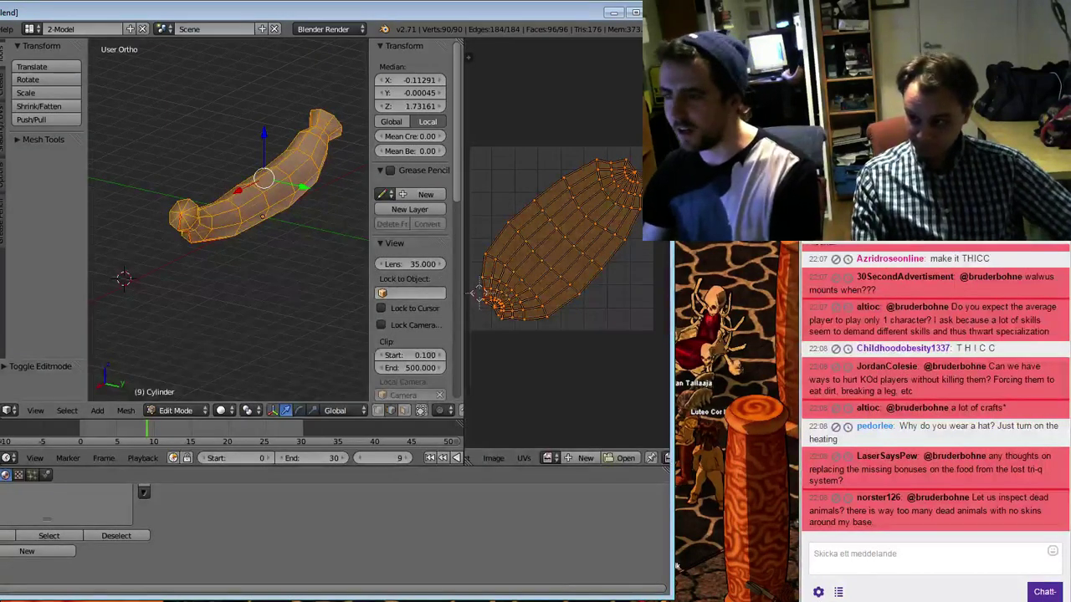
{"action": "key", "text": "s"}
{"action": "left_click", "coordinate": [585, 365]}
{"action": "key", "text": "r"}
{"action": "left_click", "coordinate": [603, 364]}
{"action": "key", "text": "g"}
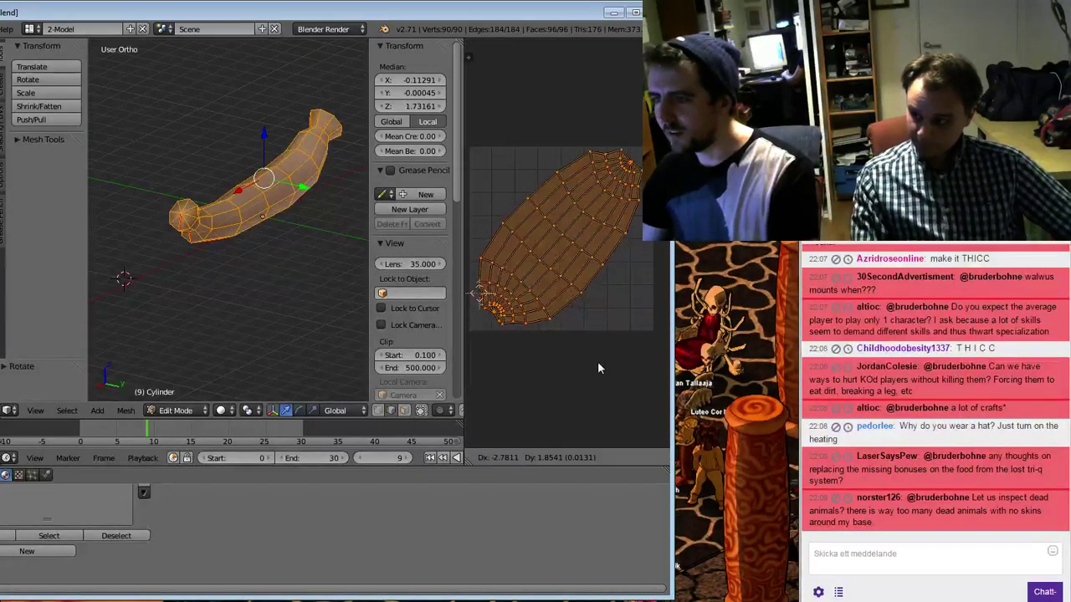
{"action": "left_click", "coordinate": [577, 393]}
Examine the lengthwise seam on the sausage's underside up close, selecting one of its edges in edge select mode
{"action": "left_click", "coordinate": [573, 461]}
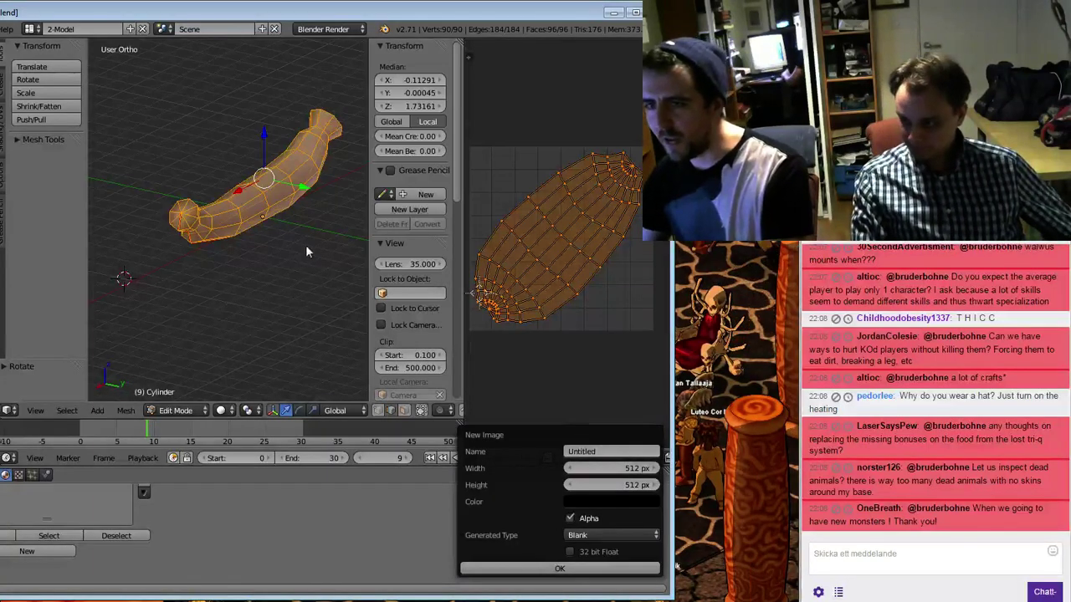
{"action": "key", "text": "Tab"}
{"action": "middle_click_drag", "start_coordinate": [295, 278], "coordinate": [256, 239]}
{"action": "scroll", "coordinate": [270, 209], "scroll_direction": "up", "scroll_amount": 4}
{"action": "key", "text": "Tab"}
{"action": "key", "text": "ctrl+Tab"}
{"action": "left_click", "coordinate": [239, 190]}
{"action": "key", "text": "ctrl+Tab"}
{"action": "left_click", "coordinate": [232, 143]}
{"action": "right_click", "coordinate": [229, 152]}
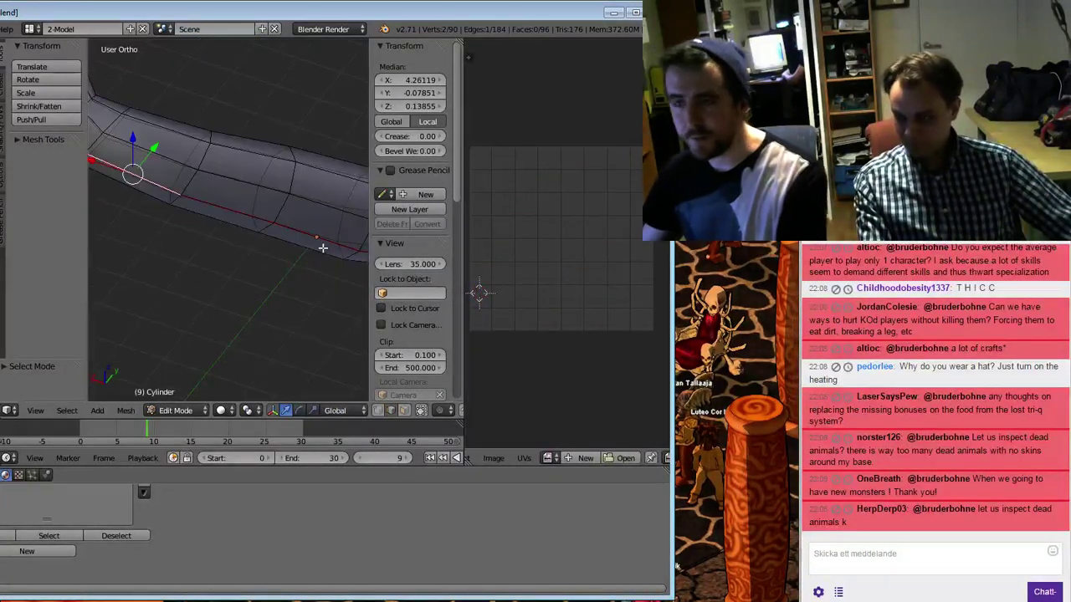
Select the whole sausage mesh and unwrap its UVs again
{"action": "middle_click_drag", "start_coordinate": [324, 248], "coordinate": [290, 266]}
{"action": "key", "text": "a"}
{"action": "key", "text": "a"}
{"action": "key", "text": "u"}
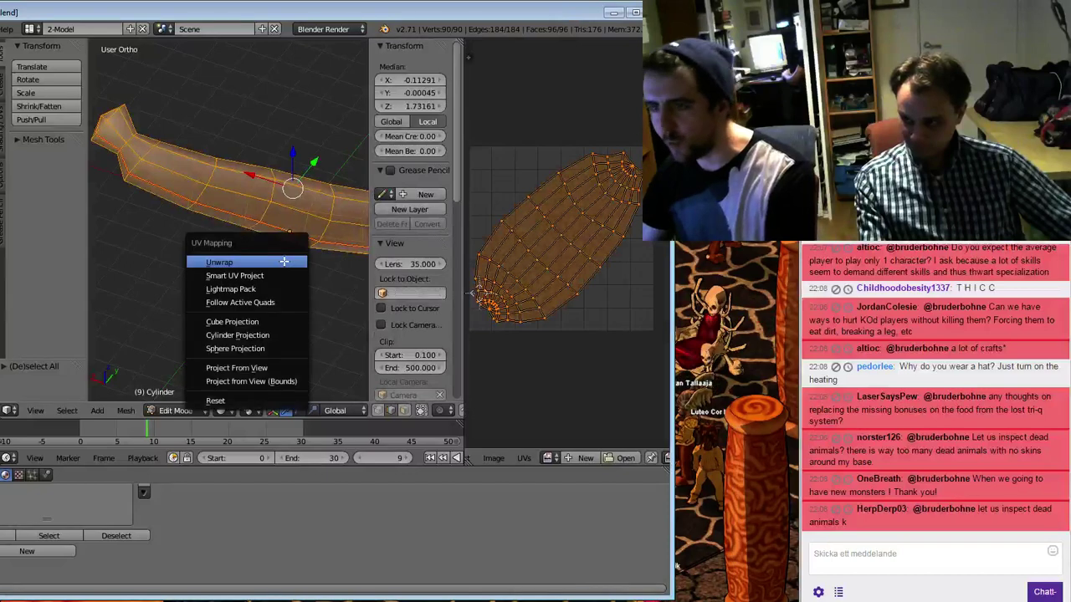
{"action": "left_click", "coordinate": [284, 261]}
Rotate, enlarge and move the newly unwrapped UV island so it fills the image area diagonally
{"action": "key", "text": "r"}
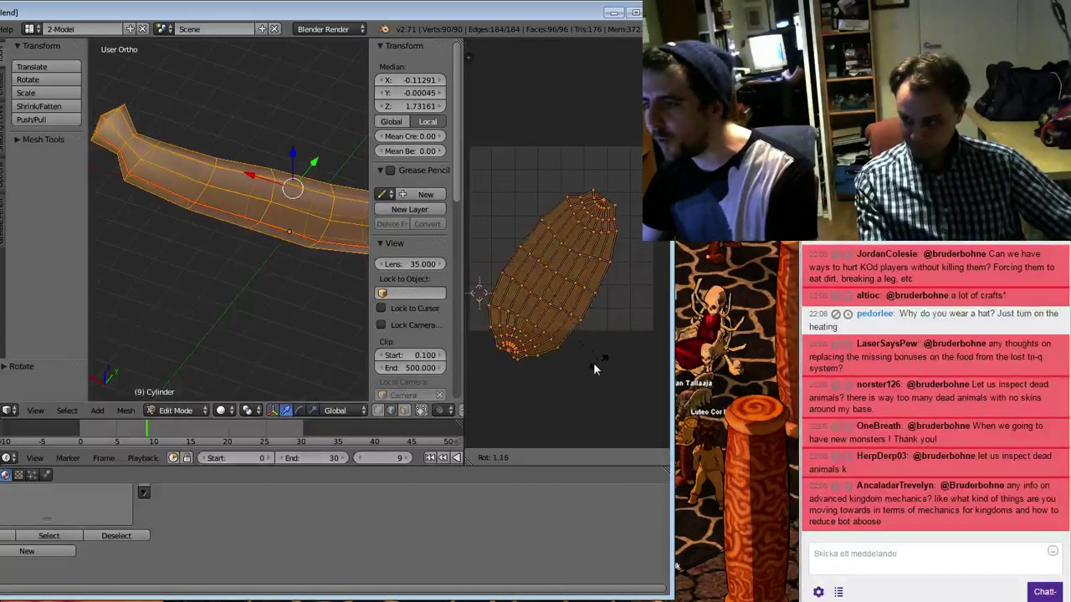
{"action": "left_click", "coordinate": [581, 366]}
{"action": "key", "text": "g"}
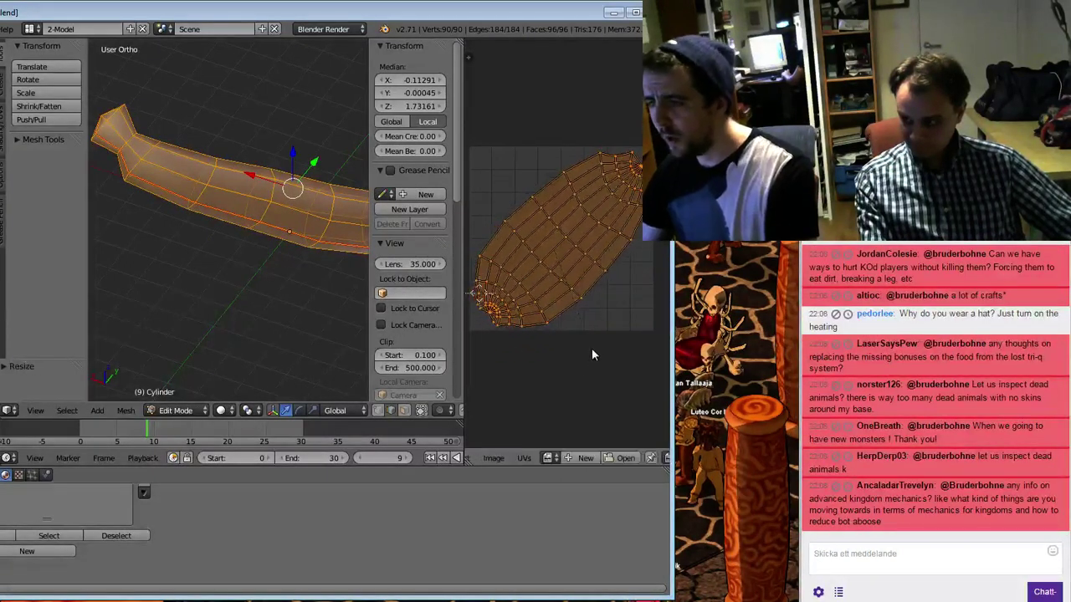
{"action": "left_click", "coordinate": [586, 346]}
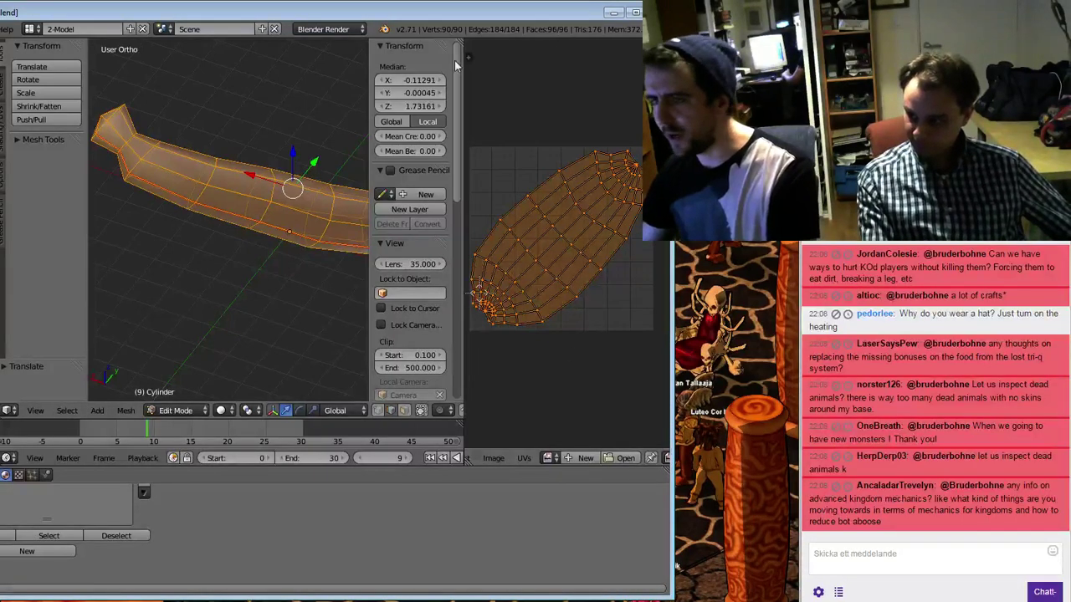
Move the Blender window so its file name and outliner are in view, and save the file
{"action": "left_click_drag", "start_coordinate": [427, 16], "coordinate": [508, 42]}
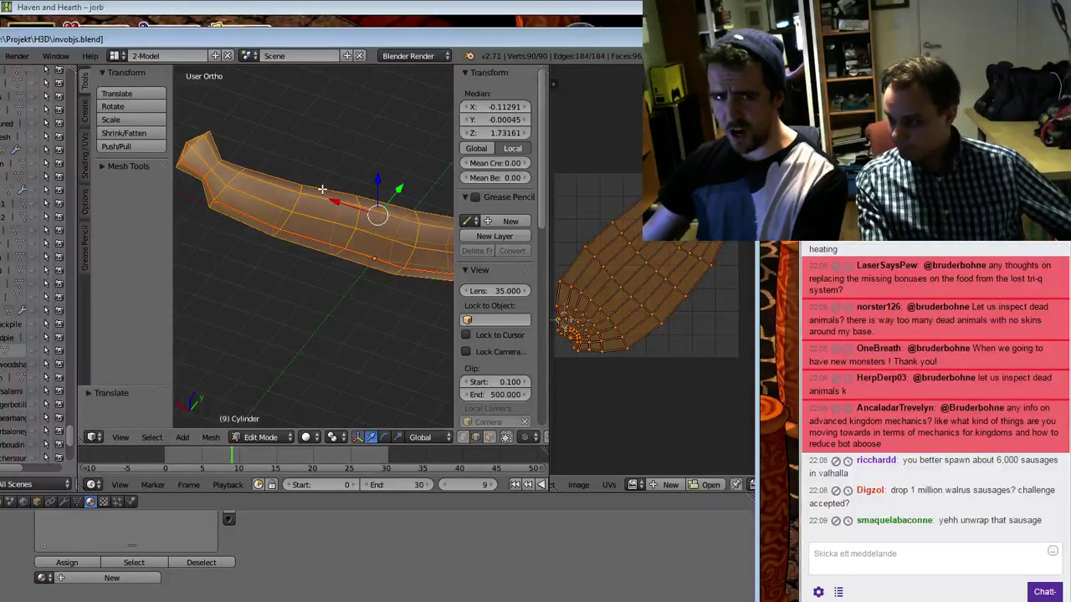
{"action": "middle_click_drag", "start_coordinate": [325, 189], "coordinate": [394, 287]}
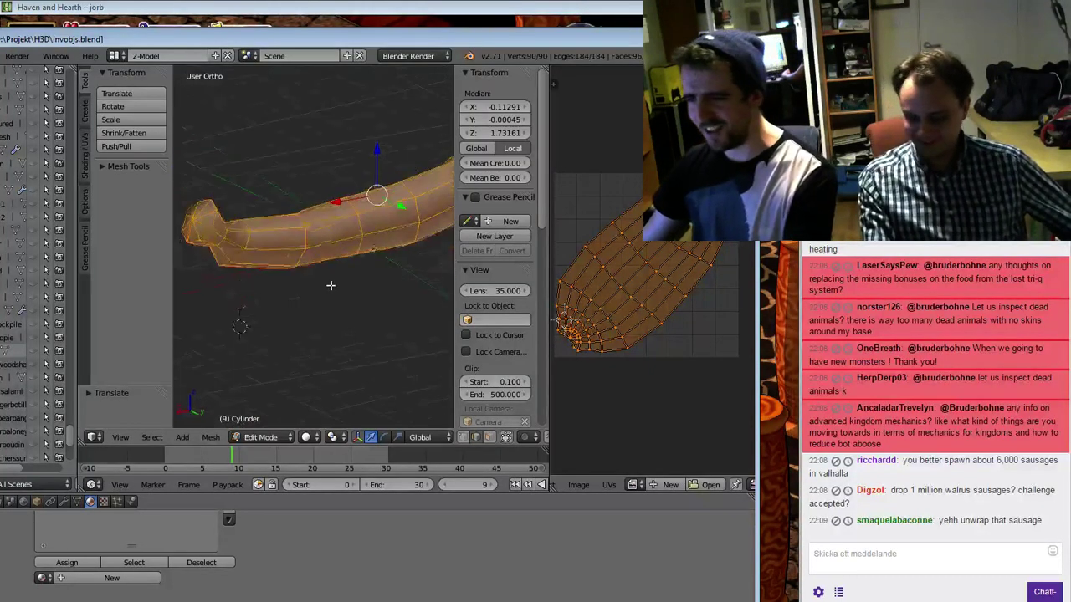
{"action": "key", "text": "Tab"}
{"action": "key", "text": "Tab"}
{"action": "key", "text": "ctrl+s"}
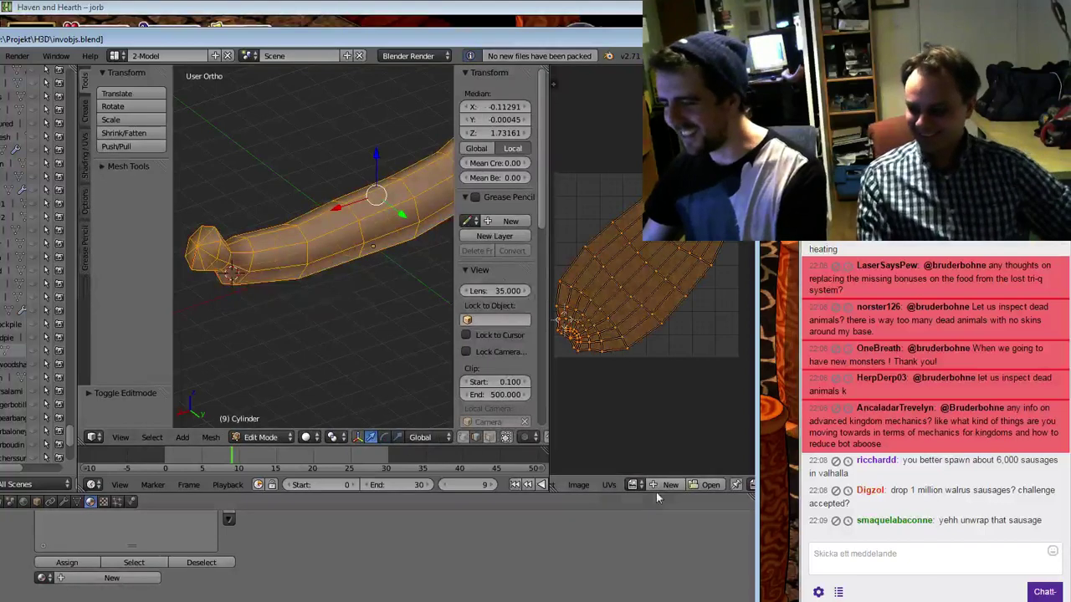
{"action": "left_click", "coordinate": [669, 485]}
{"action": "left_click", "coordinate": [677, 473]}
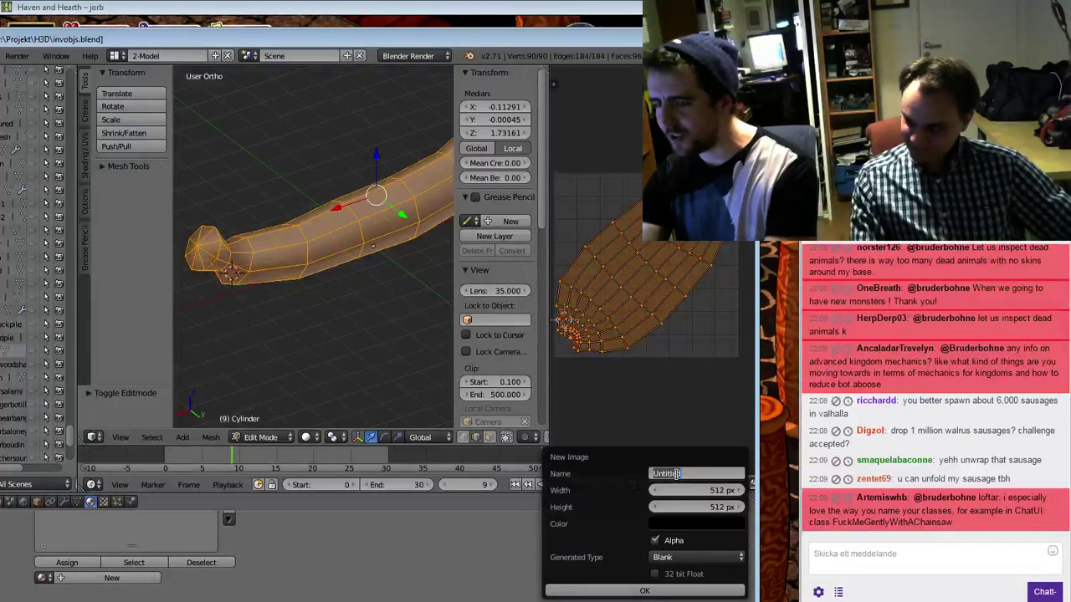
{"action": "key", "text": "Escape"}
{"action": "key", "text": "Escape"}
{"action": "key", "text": "Tab"}
{"action": "middle_click_drag", "start_coordinate": [378, 304], "coordinate": [374, 239]}
{"action": "scroll", "coordinate": [316, 275], "scroll_direction": "down", "scroll_amount": 3}
{"action": "key", "text": "Tab"}
{"action": "middle_click_drag", "start_coordinate": [358, 306], "coordinate": [324, 270]}
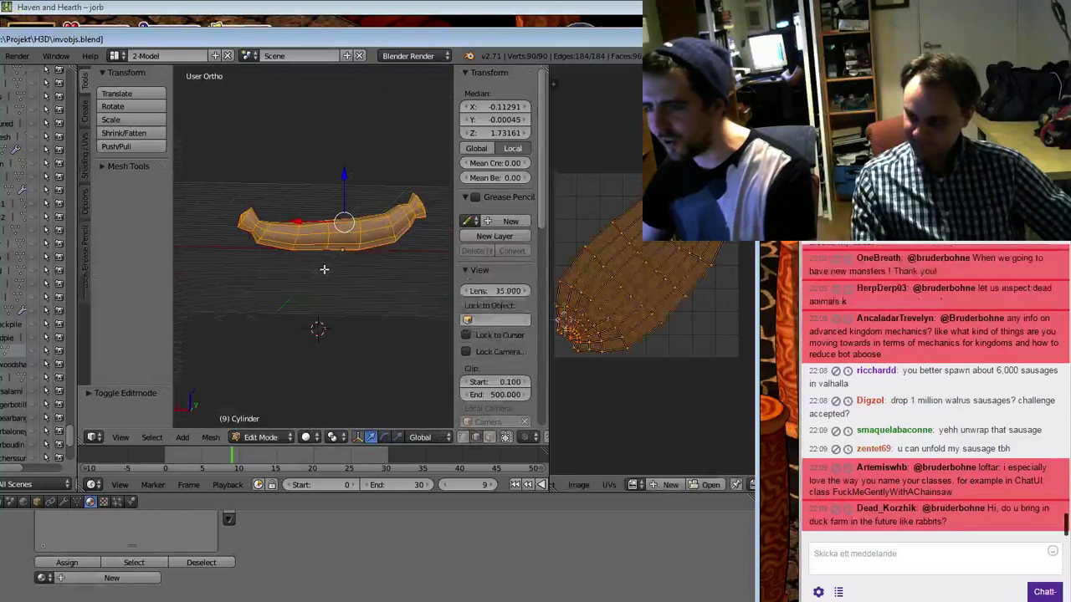
Create a new blank 512 × 512 px image named wurst_carpwal.i0.md.r2.s.tex for the sausage's UVs
{"action": "left_click", "coordinate": [666, 485]}
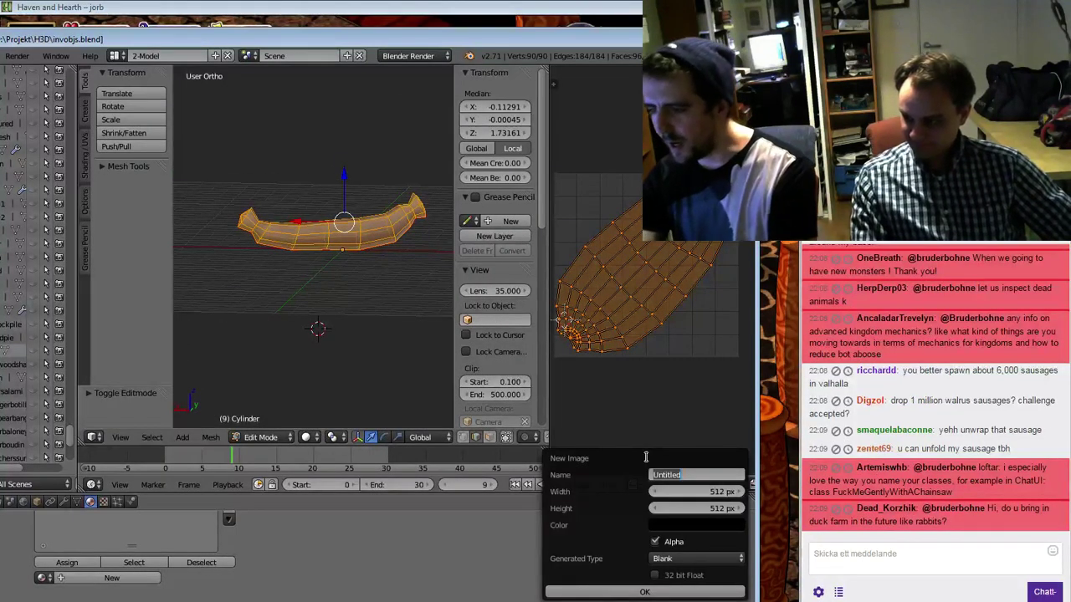
{"action": "type", "text": "wurst_carpwal"}
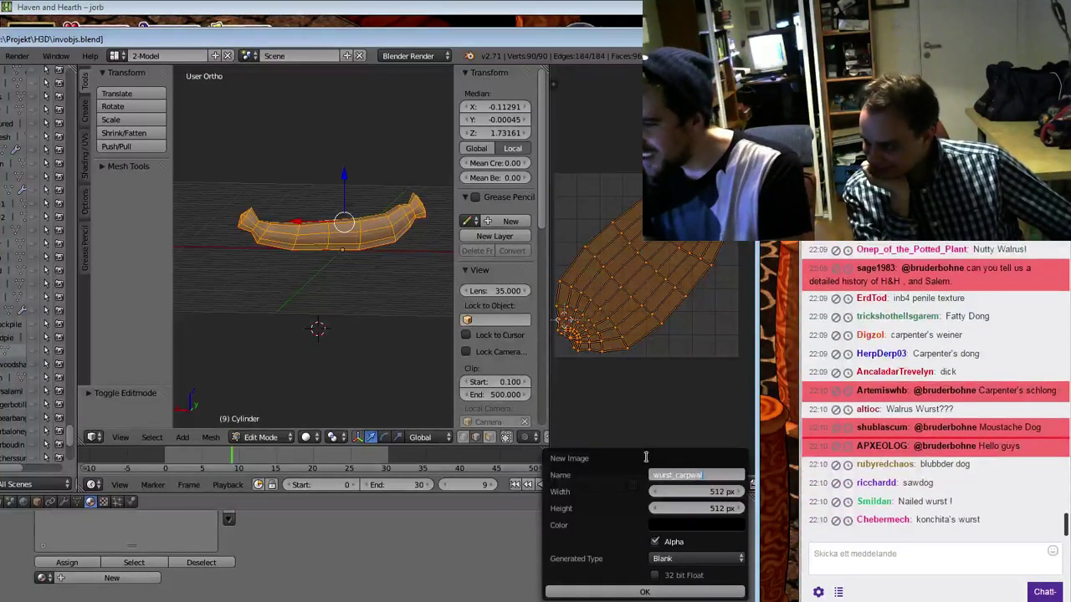
{"action": "type", "text": "0."}
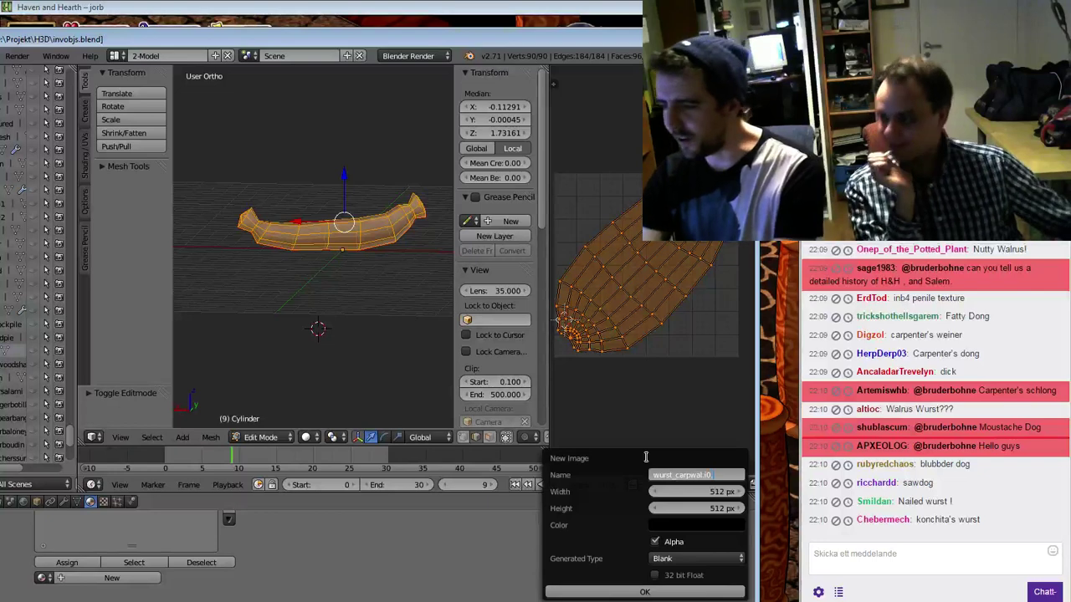
{"action": "type", "text": "md:2"}
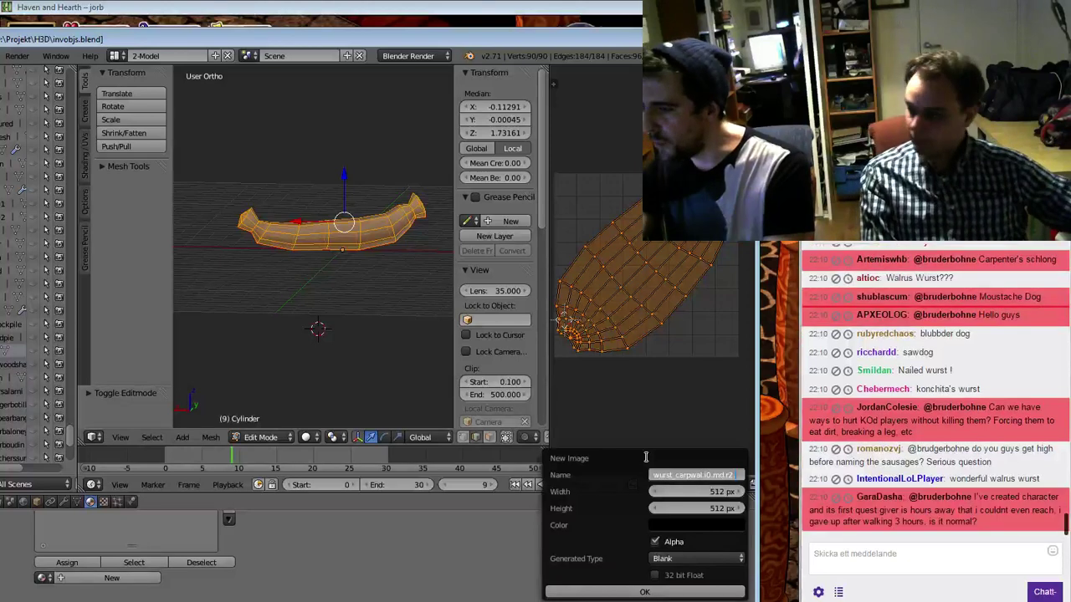
{"action": "type", "text": ".r2.s.te"}
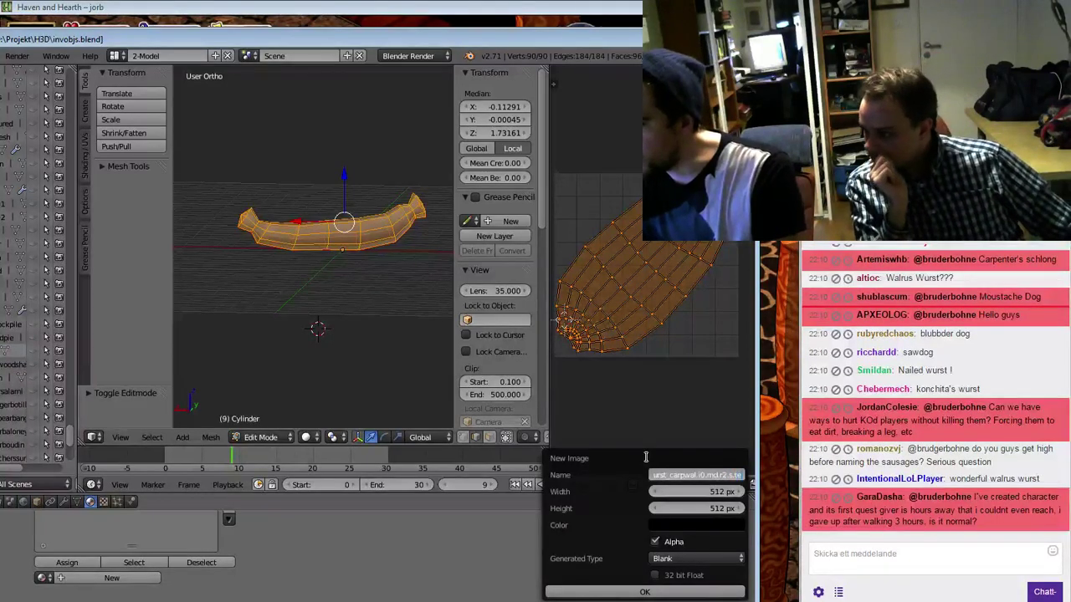
{"action": "type", "text": "x"}
{"action": "key", "text": "Return"}
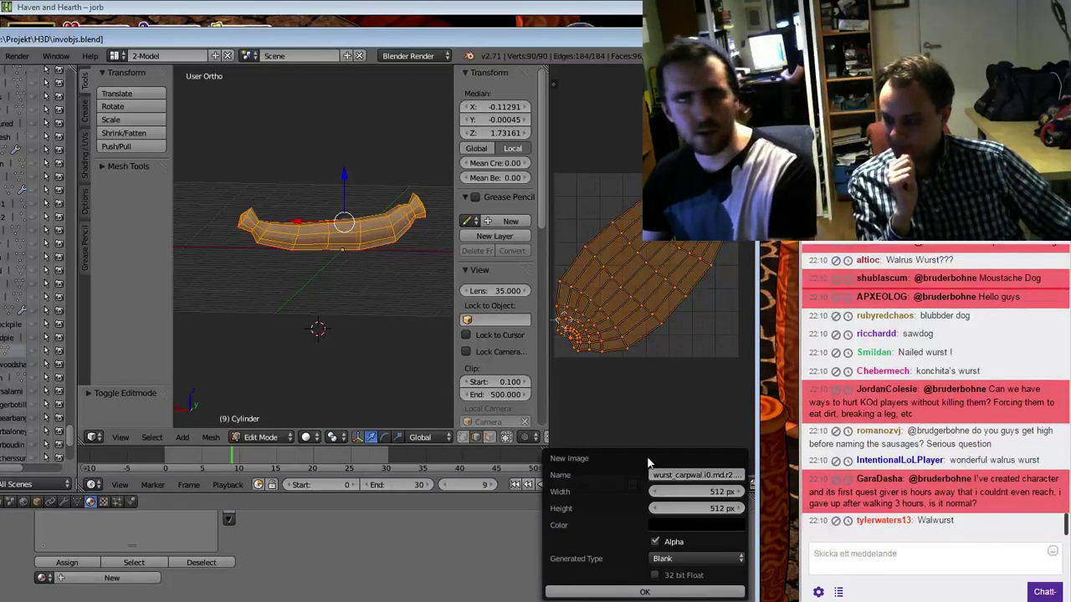
{"action": "left_click", "coordinate": [629, 593]}
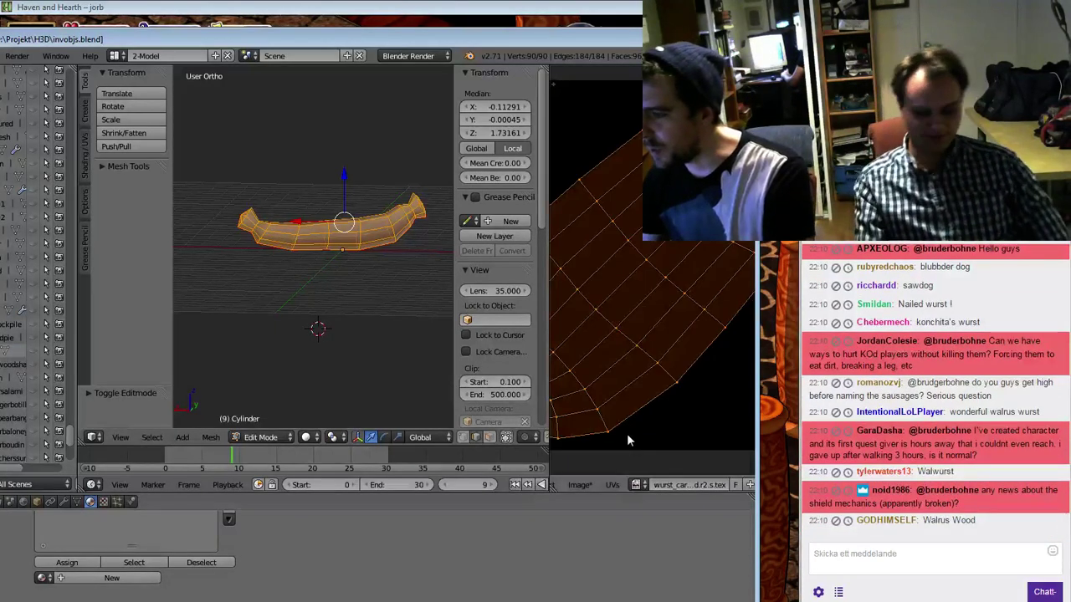
Save the new image as wurst_carpwal.i0.md.r2.s.tex.png in D:\Projekt\H3D
{"action": "left_click", "coordinate": [599, 483]}
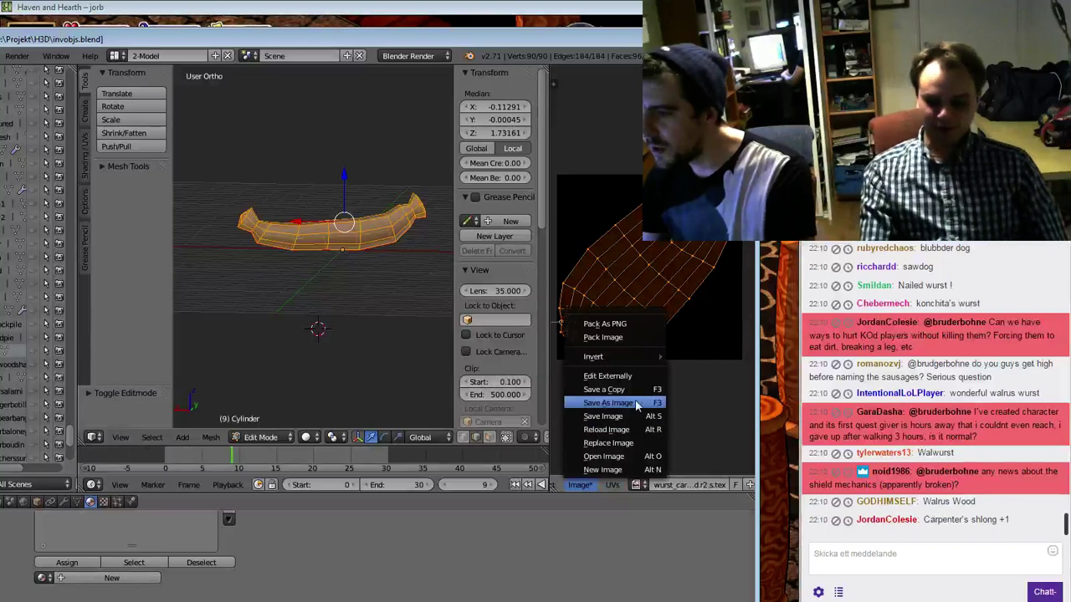
{"action": "left_click", "coordinate": [602, 405]}
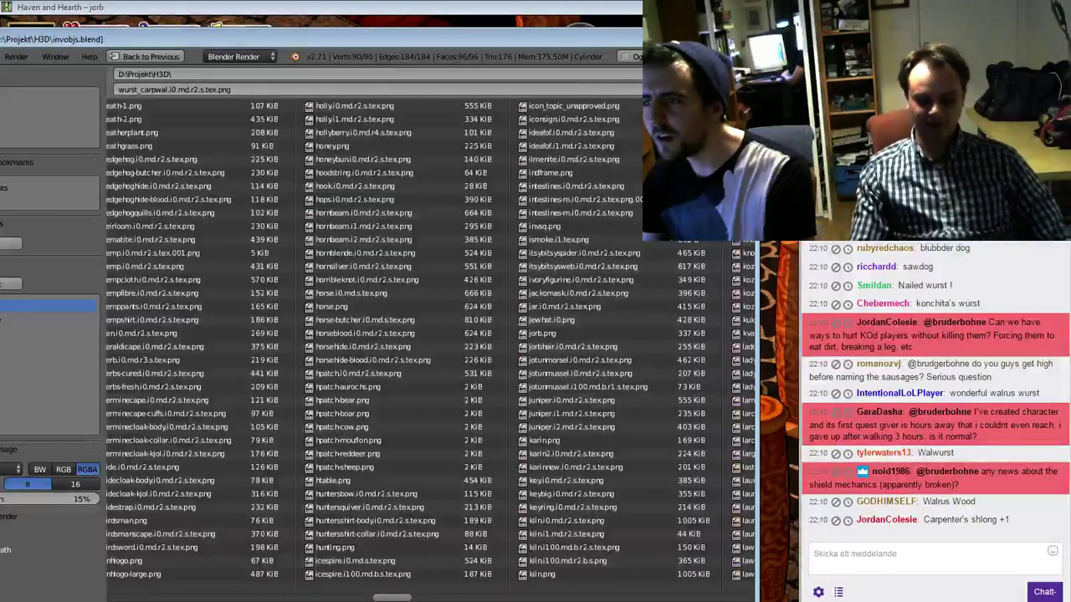
{"action": "left_click", "coordinate": [709, 74]}
Return the sausage to Object Mode, display it with textured shading and switch it to Texture Paint mode
{"action": "middle_click_drag", "start_coordinate": [339, 287], "coordinate": [353, 285]}
{"action": "key", "text": "Tab"}
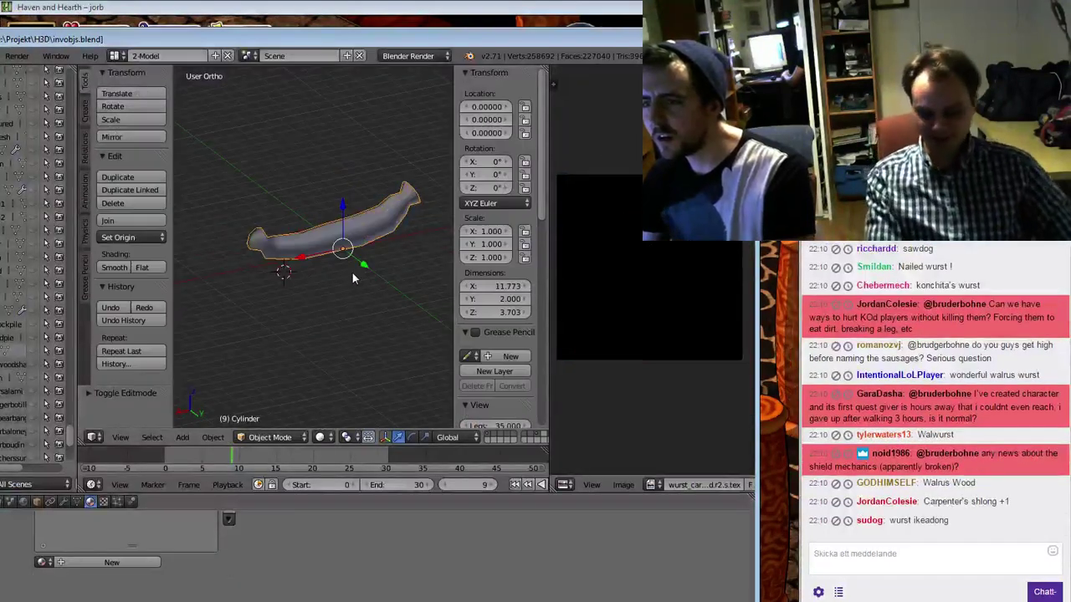
{"action": "key", "text": "alt+z"}
{"action": "left_click", "coordinate": [269, 436]}
{"action": "left_click", "coordinate": [272, 348]}
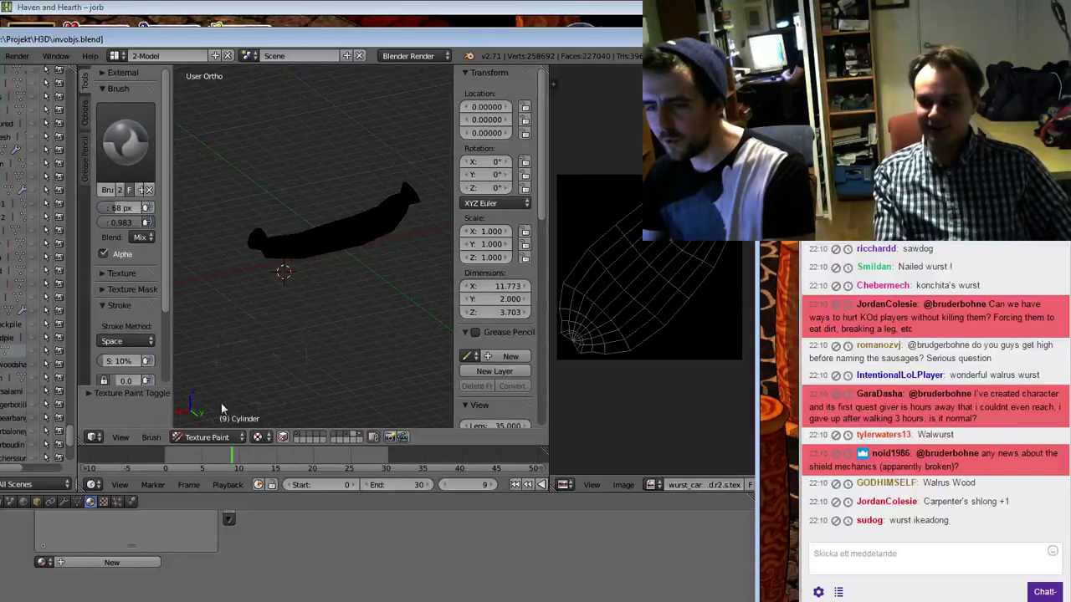
Switch the paint brush to the Draw tool and set its colour to red and its strength to 0.707
{"action": "left_click", "coordinate": [151, 437]}
{"action": "mouse_move", "coordinate": [184, 378]}
{"action": "left_click", "coordinate": [259, 376]}
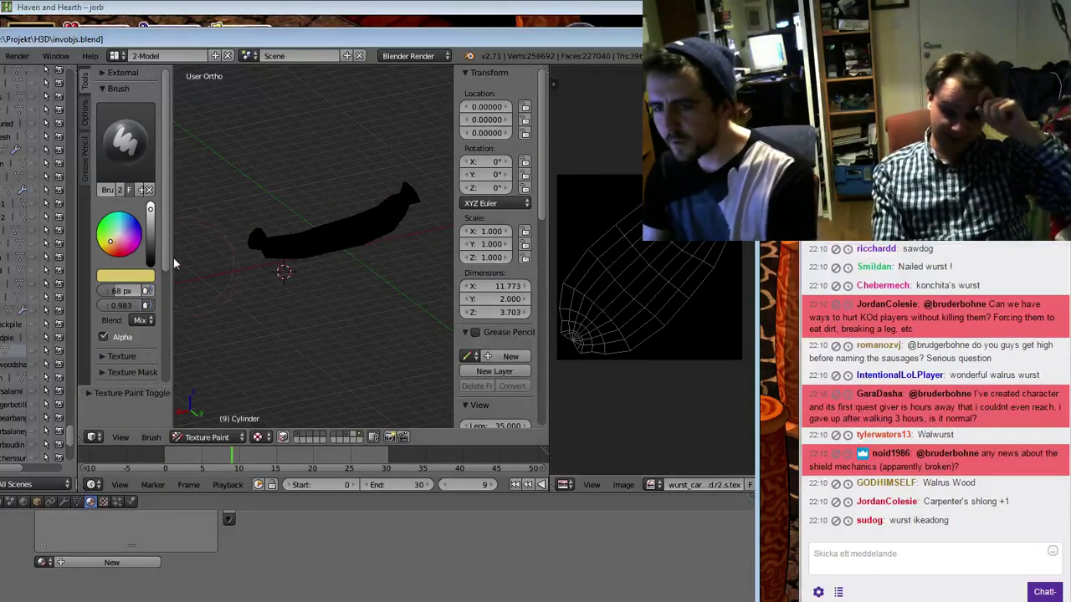
{"action": "left_click_drag", "start_coordinate": [116, 248], "coordinate": [115, 254]}
{"action": "left_click_drag", "start_coordinate": [130, 306], "coordinate": [118, 306]}
{"action": "scroll", "coordinate": [699, 485], "scroll_direction": "down", "scroll_amount": 3}
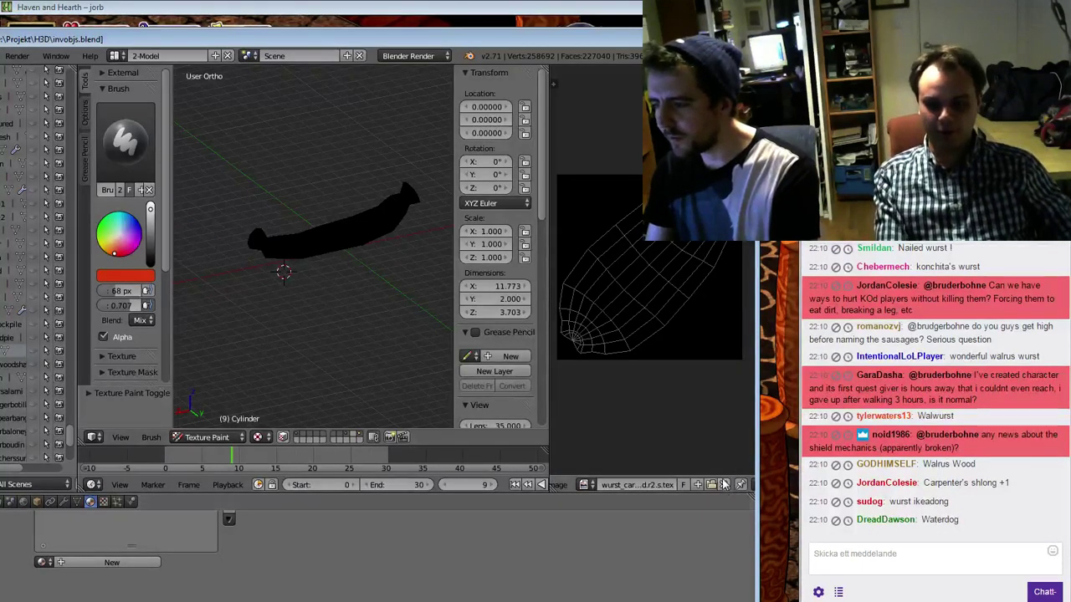
Switch the image editor to Paint mode and cover the whole texture in red with a 143 px brush at strength 1.000
{"action": "scroll", "coordinate": [694, 492], "scroll_direction": "down", "scroll_amount": 2}
{"action": "left_click", "coordinate": [695, 458]}
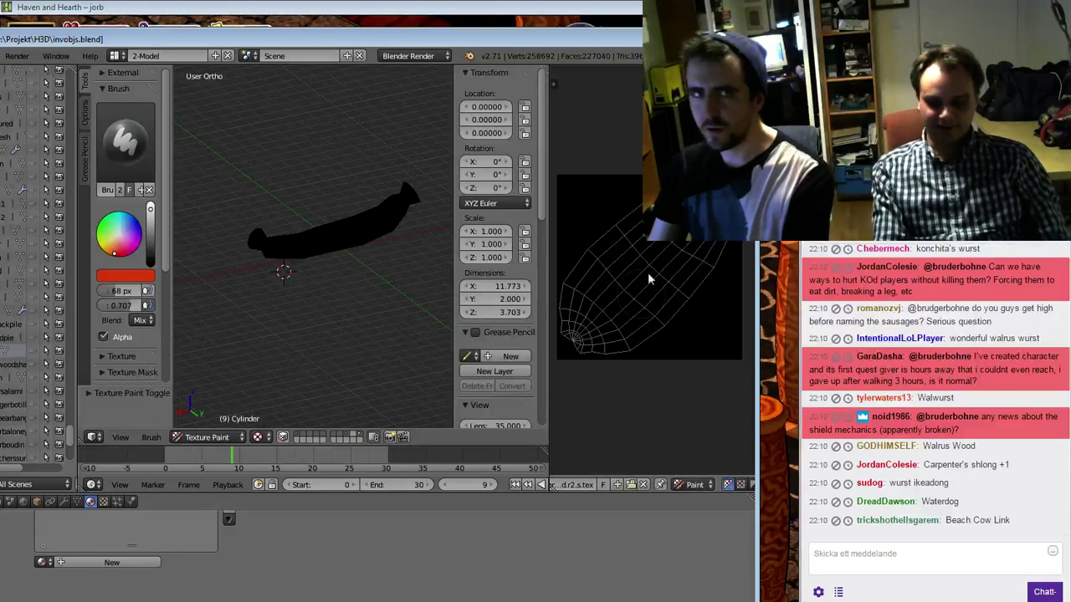
{"action": "key", "text": "f"}
{"action": "left_click", "coordinate": [655, 287]}
{"action": "mouse_move", "coordinate": [655, 287]}
{"action": "left_mouse_down"}
{"action": "mouse_move", "coordinate": [661, 257]}
{"action": "mouse_move", "coordinate": [619, 297]}
{"action": "mouse_move", "coordinate": [586, 226]}
{"action": "mouse_move", "coordinate": [606, 161]}
{"action": "left_mouse_up"}
{"action": "mouse_move", "coordinate": [574, 224]}
{"action": "left_mouse_down"}
{"action": "mouse_move", "coordinate": [661, 216]}
{"action": "mouse_move", "coordinate": [669, 197]}
{"action": "left_mouse_up"}
{"action": "left_click_drag", "start_coordinate": [118, 305], "coordinate": [143, 305]}
{"action": "mouse_move", "coordinate": [645, 242]}
{"action": "left_mouse_down"}
{"action": "mouse_move", "coordinate": [603, 330]}
{"action": "mouse_move", "coordinate": [660, 318]}
{"action": "mouse_move", "coordinate": [720, 284]}
{"action": "mouse_move", "coordinate": [655, 257]}
{"action": "mouse_move", "coordinate": [634, 215]}
{"action": "left_mouse_up"}
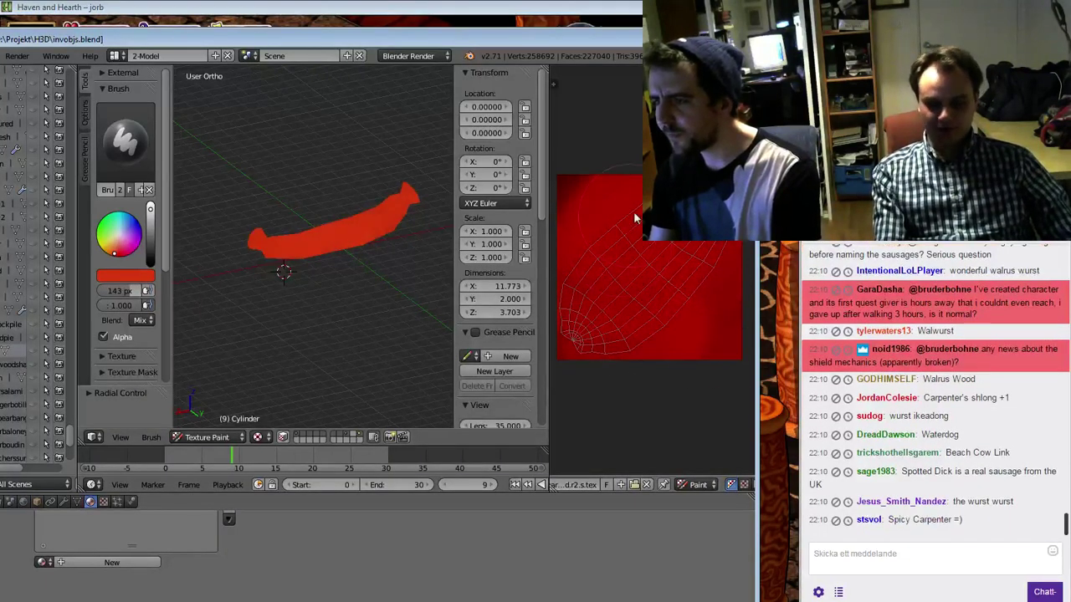
{"action": "middle_click_drag", "start_coordinate": [633, 215], "coordinate": [693, 193]}
{"action": "mouse_move", "coordinate": [669, 190]}
{"action": "left_mouse_down"}
{"action": "mouse_move", "coordinate": [608, 251]}
{"action": "mouse_move", "coordinate": [655, 309]}
{"action": "left_mouse_up"}
Set the paint brush to a light tan colour, 0.328 strength and 11 px radius
{"action": "middle_click_drag", "start_coordinate": [417, 224], "coordinate": [494, 285], "text": "shift"}
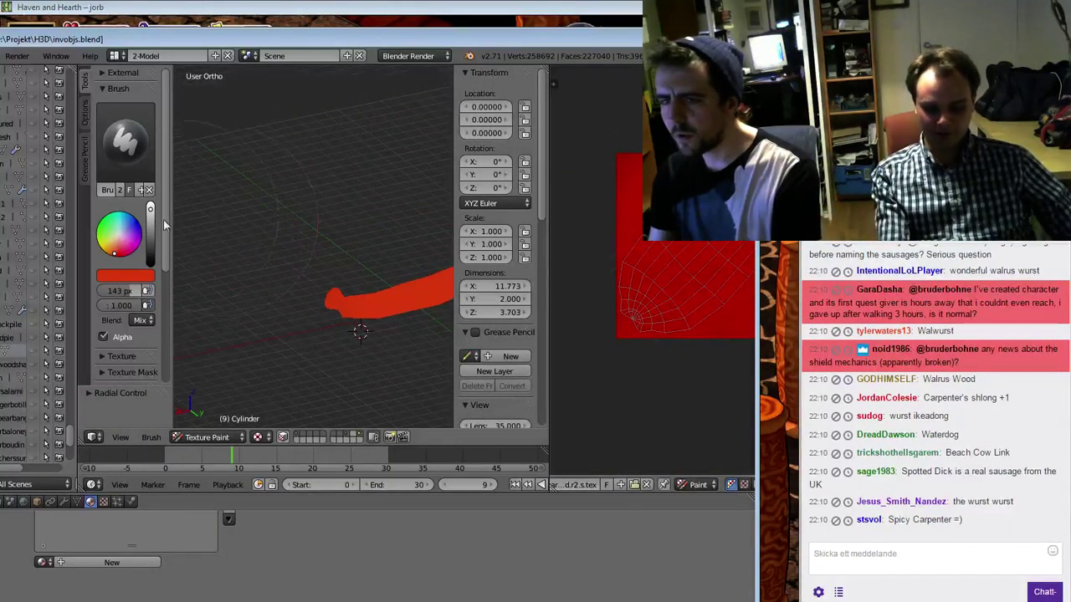
{"action": "left_click_drag", "start_coordinate": [115, 248], "coordinate": [114, 242]}
{"action": "left_click_drag", "start_coordinate": [132, 309], "coordinate": [106, 310]}
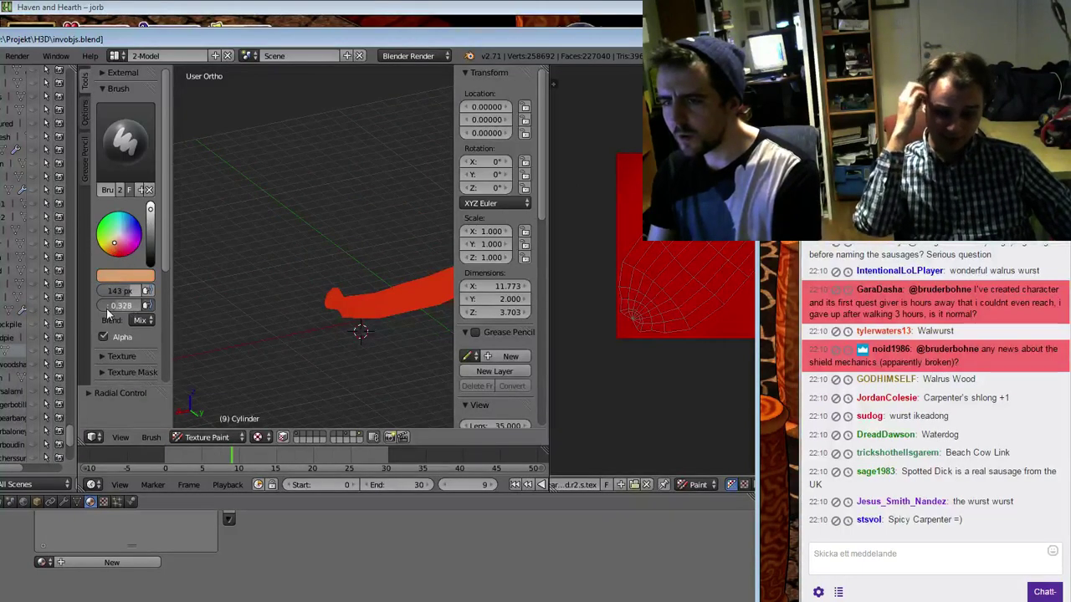
{"action": "middle_click_drag", "start_coordinate": [347, 288], "coordinate": [249, 290], "text": "shift"}
{"action": "key", "text": "f"}
{"action": "left_click", "coordinate": [212, 324]}
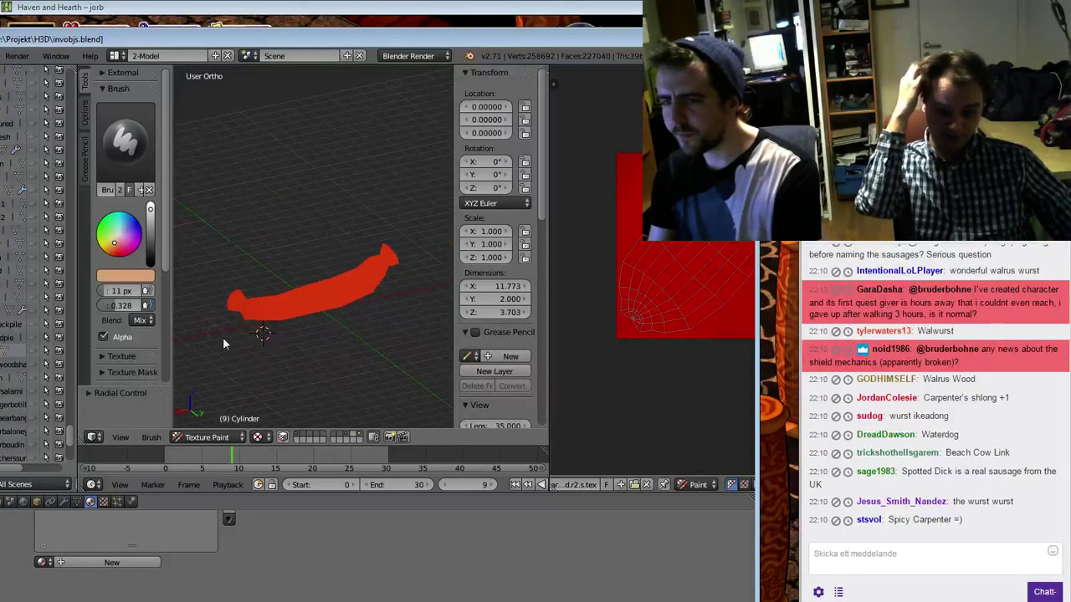
Paint tan highlights along the sausage's body and on one pinched end, using 11 px and 22 px brush radii
{"action": "mouse_move", "coordinate": [270, 341]}
{"action": "middle_mouse_down"}
{"action": "mouse_move", "coordinate": [357, 340]}
{"action": "mouse_move", "coordinate": [386, 322]}
{"action": "mouse_move", "coordinate": [360, 281]}
{"action": "middle_mouse_up"}
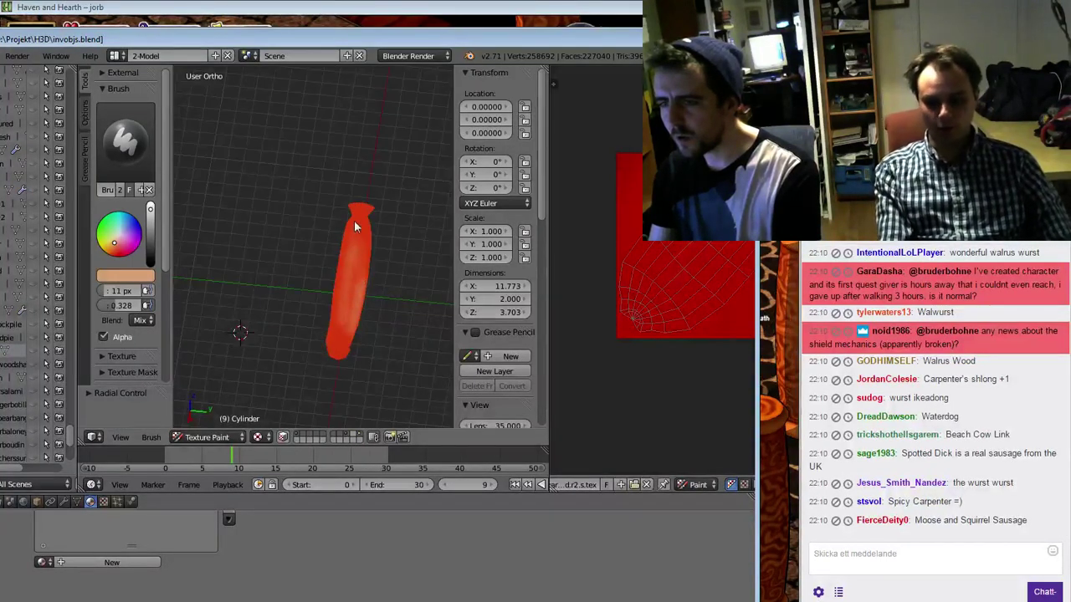
{"action": "left_click_drag", "start_coordinate": [365, 207], "coordinate": [349, 210]}
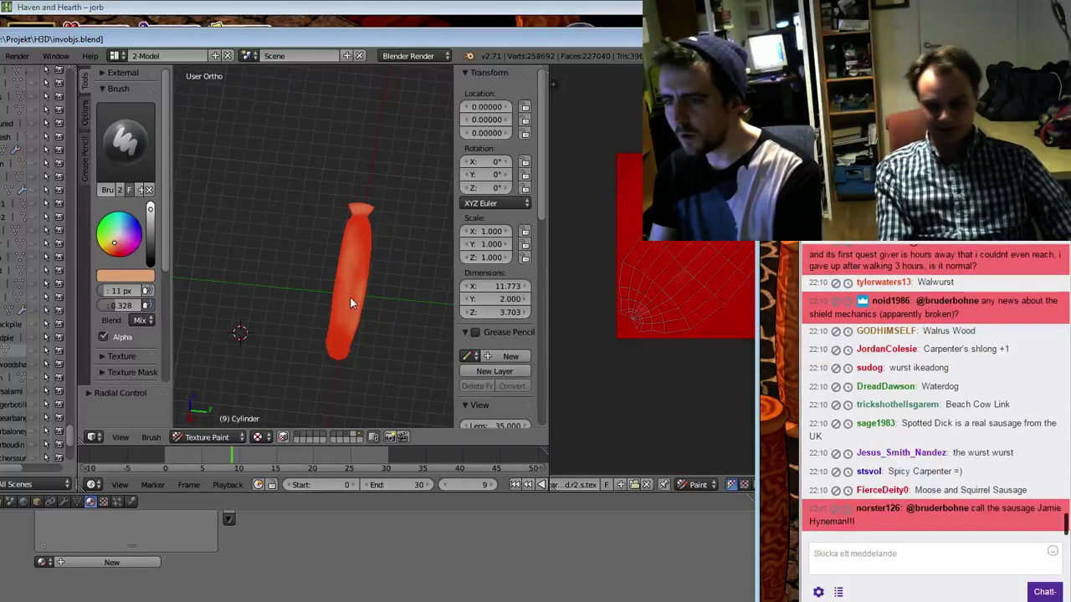
{"action": "middle_click_drag", "start_coordinate": [351, 298], "coordinate": [359, 259]}
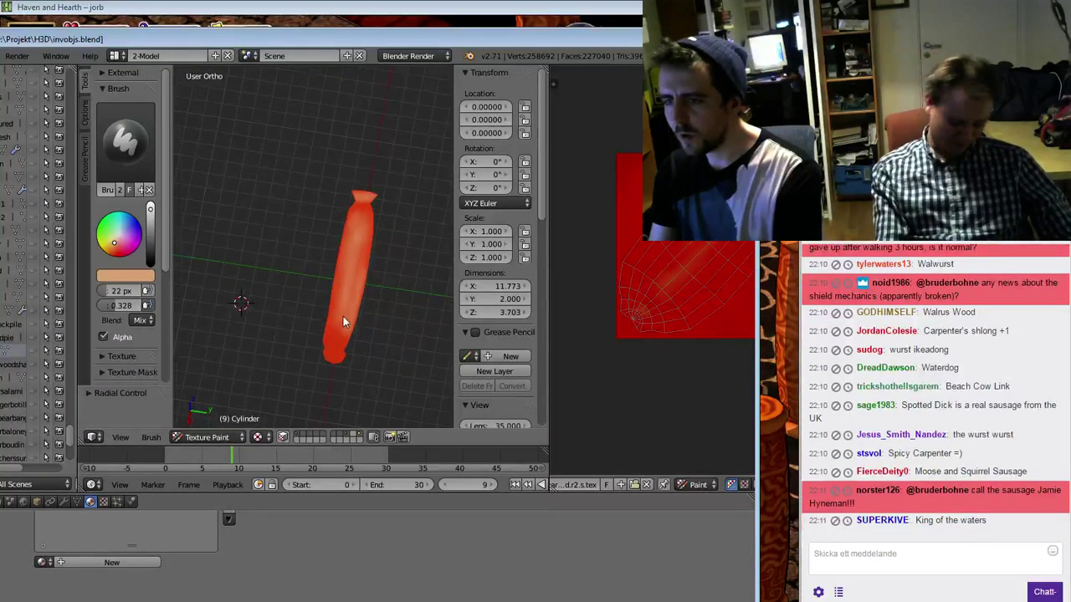
{"action": "middle_click_drag", "start_coordinate": [336, 313], "coordinate": [428, 320]}
{"action": "mouse_move", "coordinate": [306, 268]}
{"action": "left_mouse_down"}
{"action": "mouse_move", "coordinate": [377, 279]}
{"action": "mouse_move", "coordinate": [393, 263]}
{"action": "left_mouse_up"}
{"action": "middle_click_drag", "start_coordinate": [394, 263], "coordinate": [391, 292]}
Reduce the brush radius to 13 px and paint tan highlights on the other pinched end of the sausage
{"action": "key", "text": "f"}
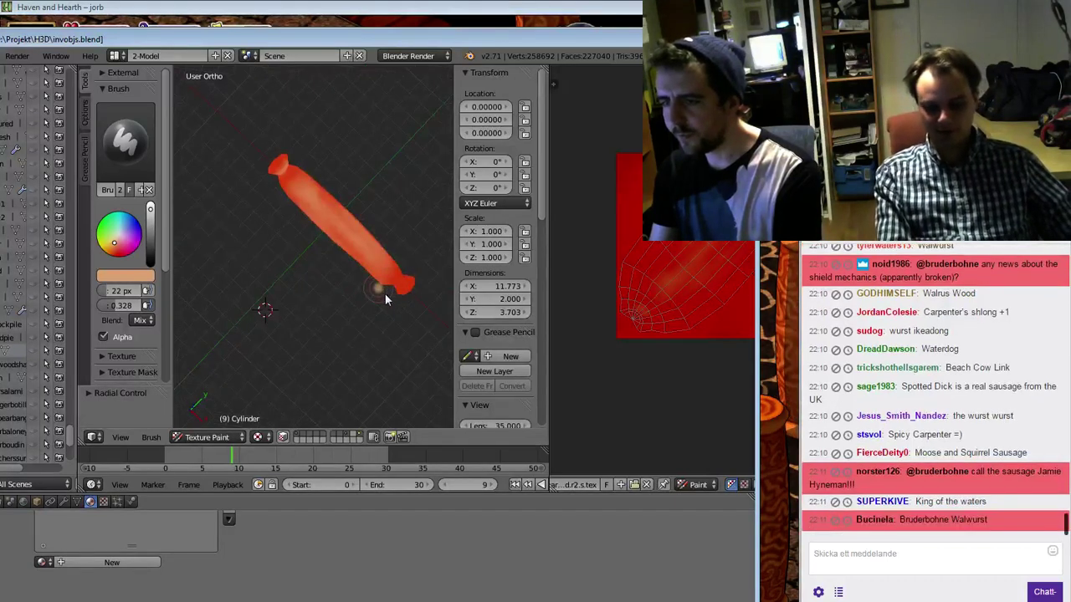
{"action": "left_click", "coordinate": [385, 293]}
{"action": "left_click_drag", "start_coordinate": [399, 292], "coordinate": [412, 280]}
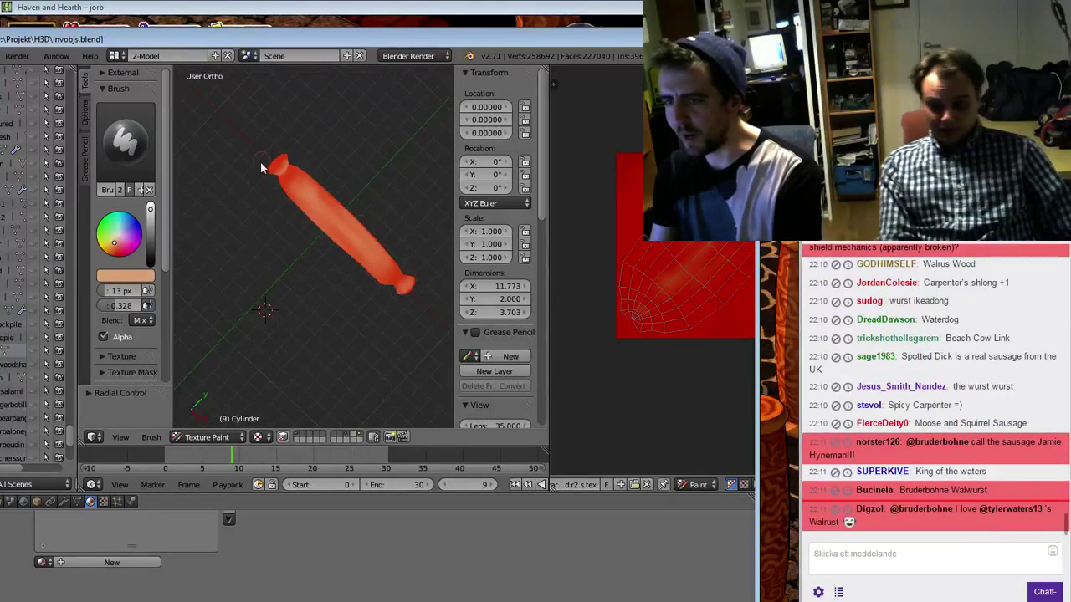
{"action": "middle_click_drag", "start_coordinate": [260, 162], "coordinate": [318, 217]}
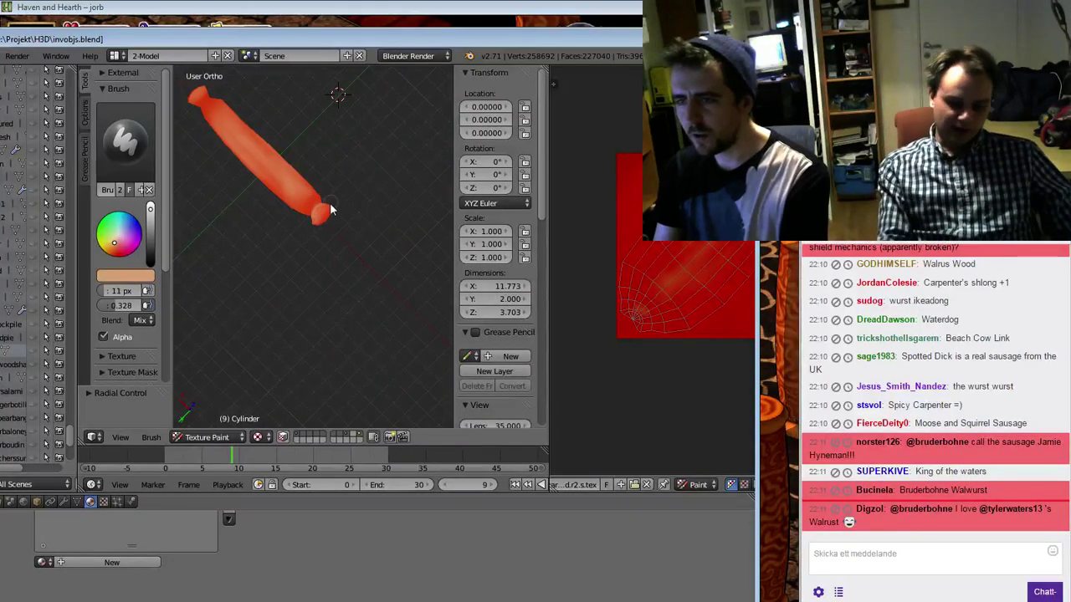
Enlarge the brush radius to 29 px and brush soft tan highlights along the remaining sides of the sausage
{"action": "mouse_move", "coordinate": [262, 191]}
{"action": "middle_mouse_down"}
{"action": "mouse_move", "coordinate": [344, 169]}
{"action": "mouse_move", "coordinate": [302, 224]}
{"action": "middle_mouse_up"}
{"action": "key", "text": "f"}
{"action": "left_click", "coordinate": [370, 169]}
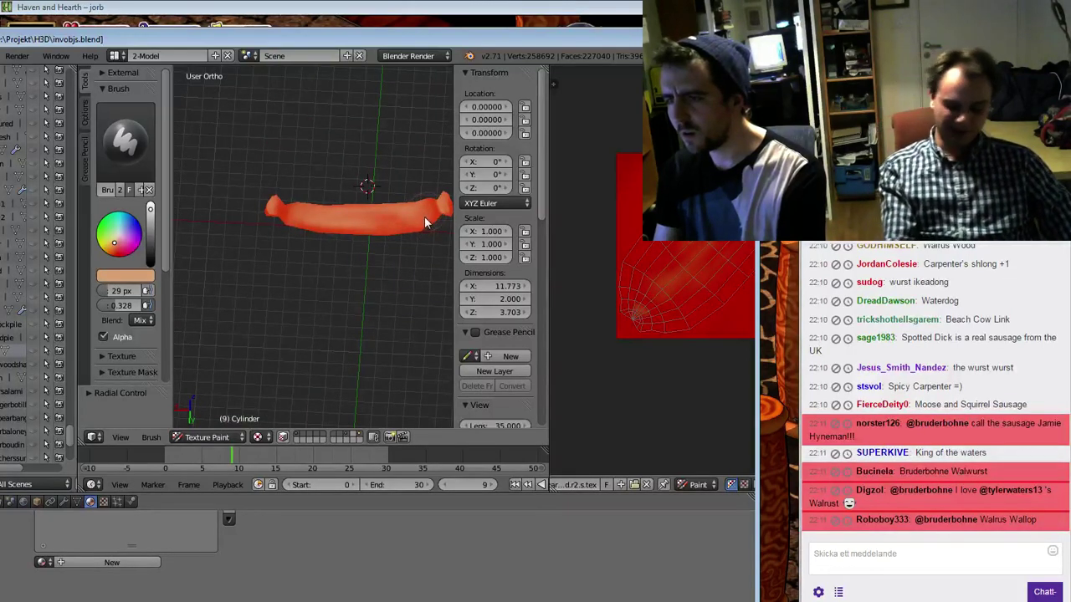
{"action": "middle_click_drag", "start_coordinate": [425, 222], "coordinate": [240, 343]}
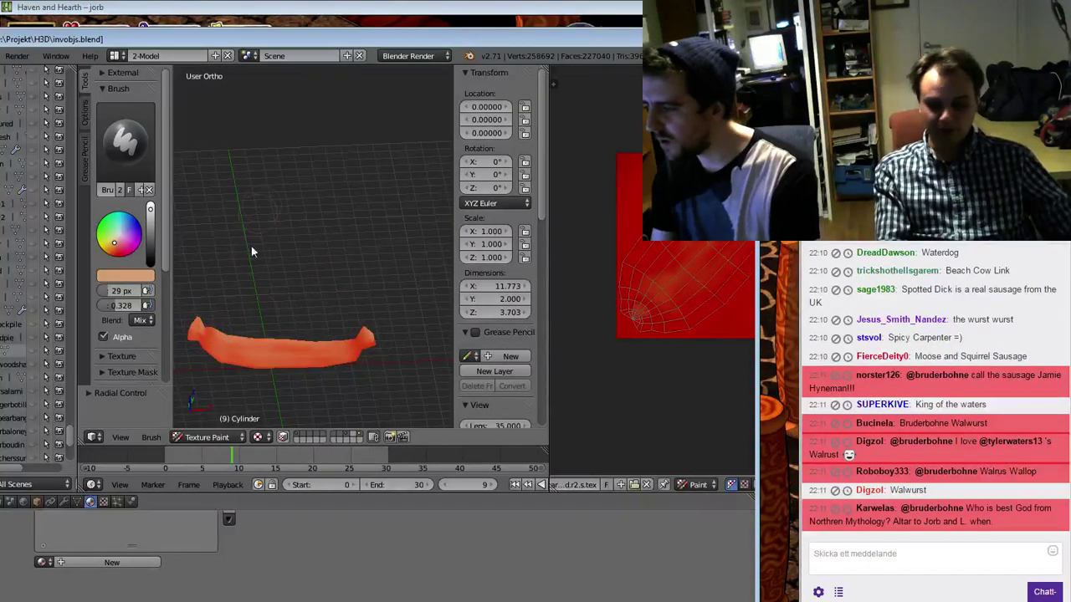
Lighten the brush colour to pale beige, set its radius to 10 px and add finer highlights along the sausage and its ends
{"action": "middle_click_drag", "start_coordinate": [278, 299], "coordinate": [228, 251]}
{"action": "left_click", "coordinate": [117, 244]}
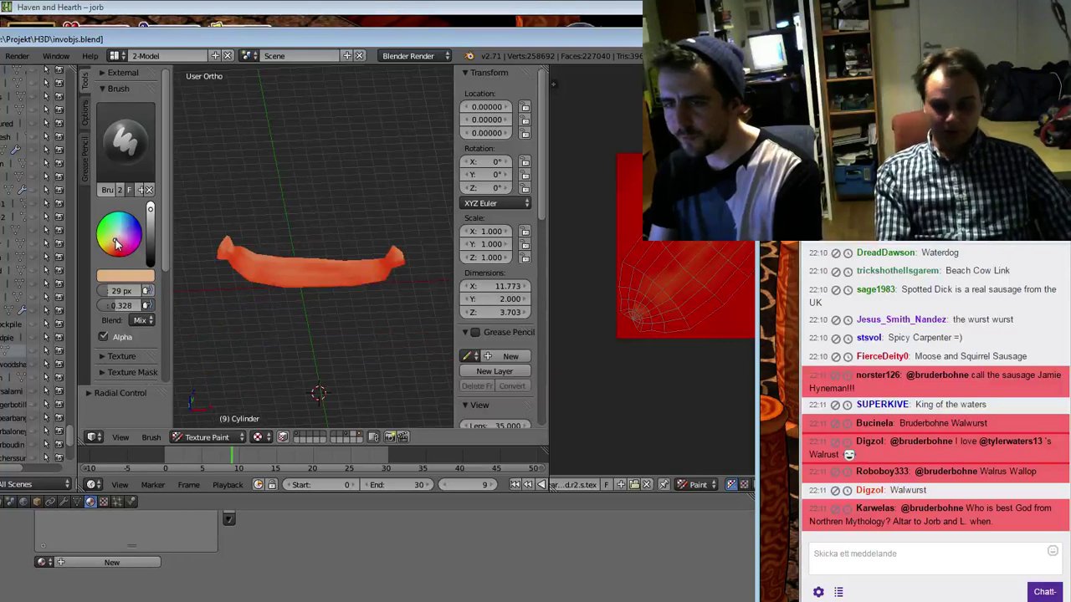
{"action": "middle_click_drag", "start_coordinate": [387, 235], "coordinate": [275, 281]}
{"action": "key", "text": "f"}
{"action": "left_click", "coordinate": [327, 320]}
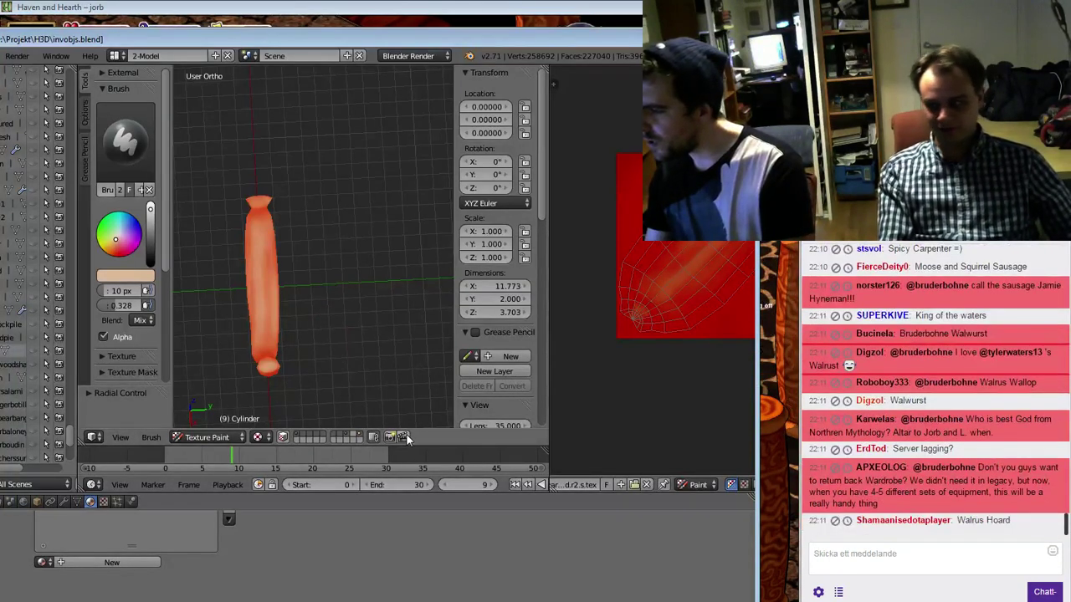
{"action": "middle_click_drag", "start_coordinate": [280, 327], "coordinate": [368, 242]}
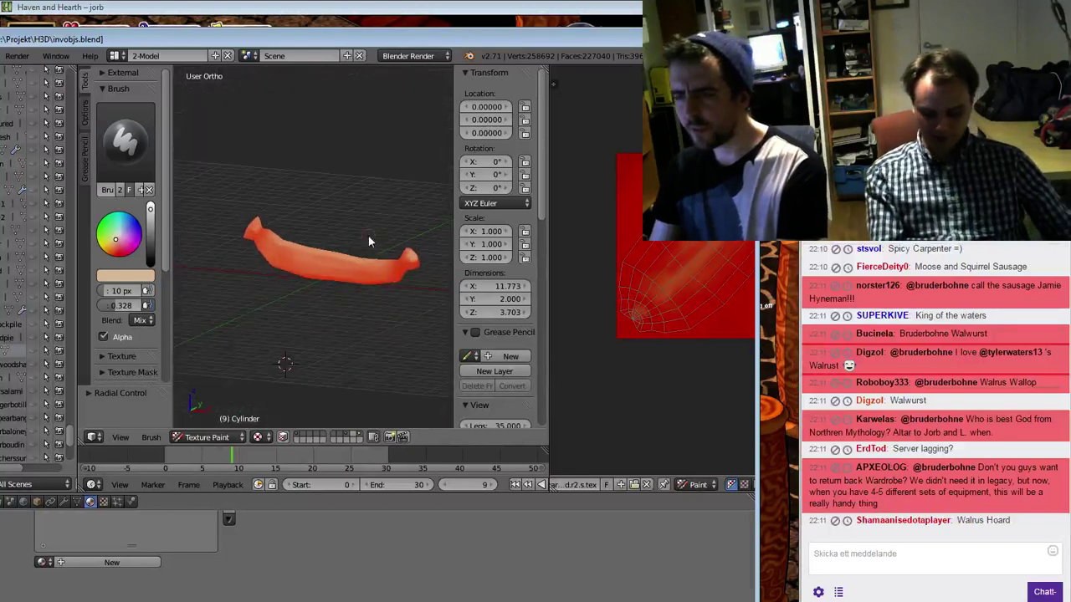
Sample the sausage's red, darken it to deep red and shade the crease at one pinched end, reducing the brush radius to 5 px
{"action": "key", "text": "s"}
{"action": "left_click_drag", "start_coordinate": [149, 226], "coordinate": [150, 246]}
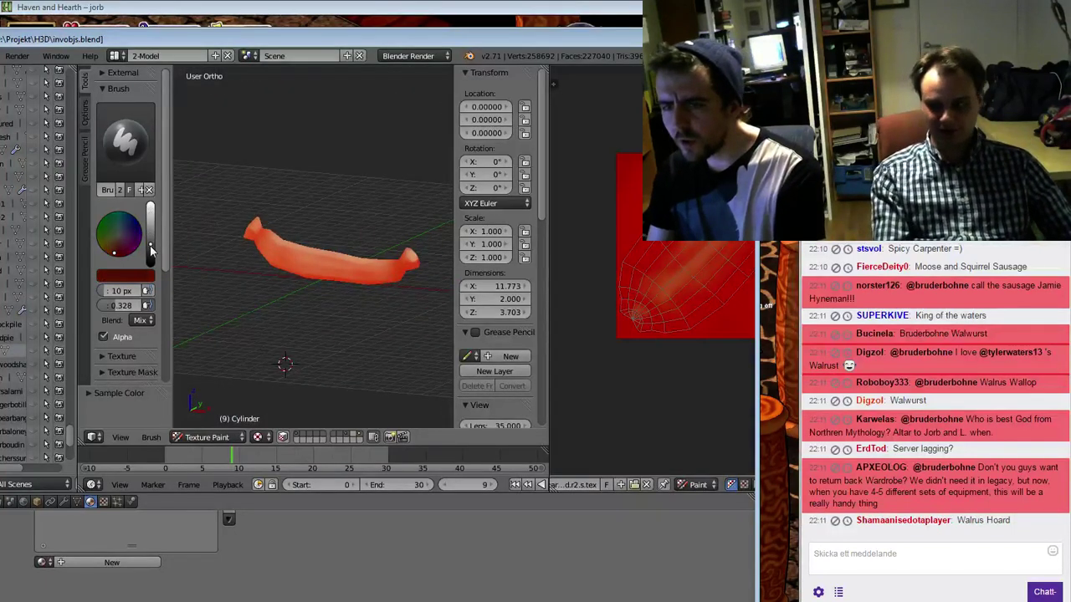
{"action": "middle_click_drag", "start_coordinate": [257, 219], "coordinate": [254, 234]}
{"action": "left_click_drag", "start_coordinate": [252, 234], "coordinate": [250, 239]}
{"action": "key", "text": "f"}
{"action": "left_click", "coordinate": [254, 235]}
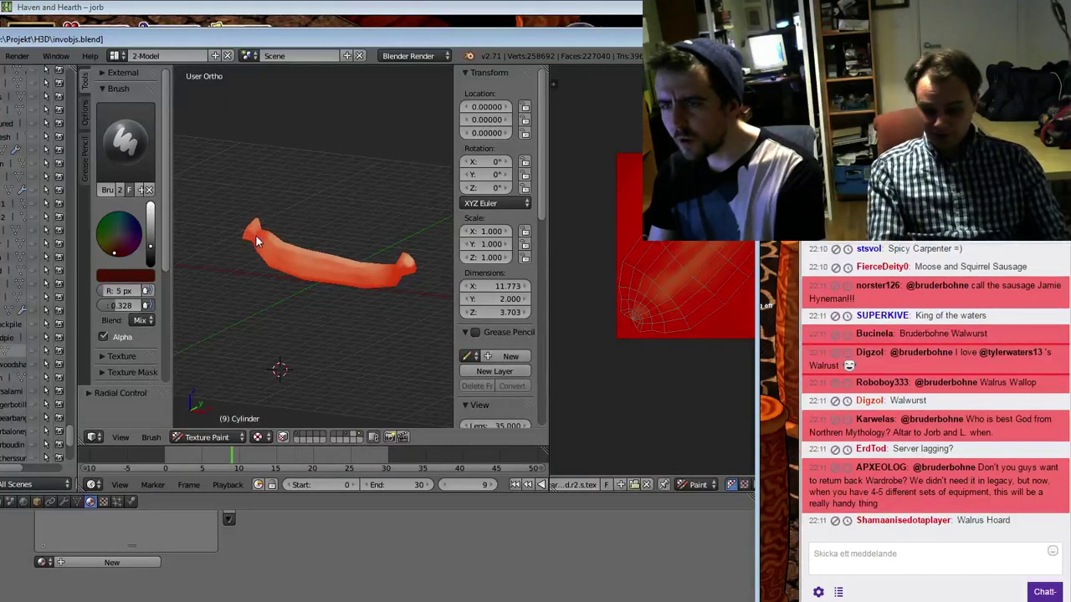
Turn off the grid floor display in the 3D view
{"action": "middle_click_drag", "start_coordinate": [257, 236], "coordinate": [322, 223]}
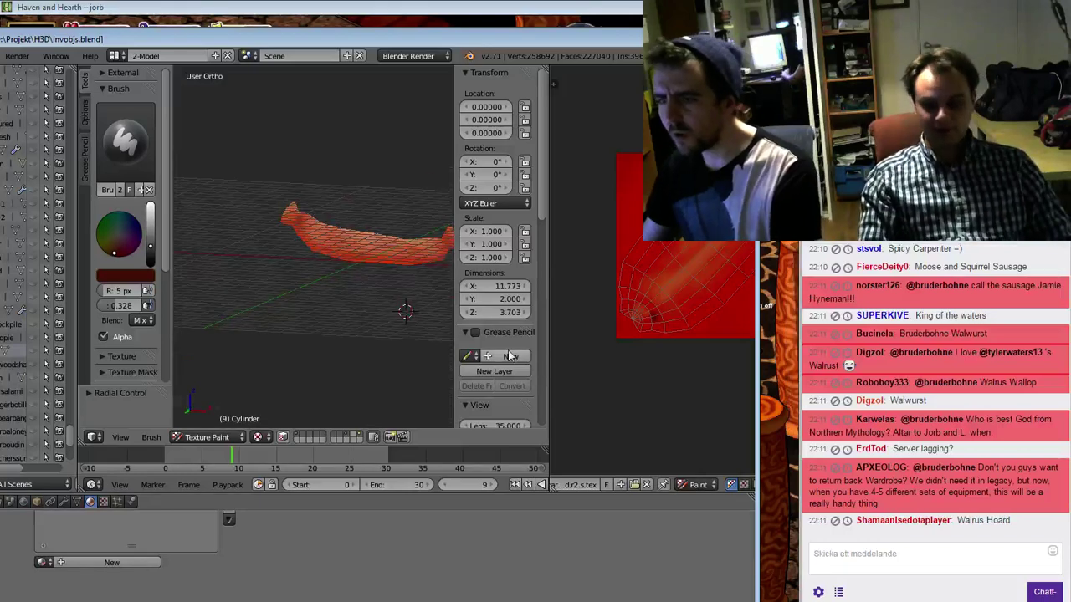
{"action": "scroll", "coordinate": [500, 365], "scroll_direction": "down", "scroll_amount": 8}
{"action": "scroll", "coordinate": [481, 393], "scroll_direction": "down", "scroll_amount": 5}
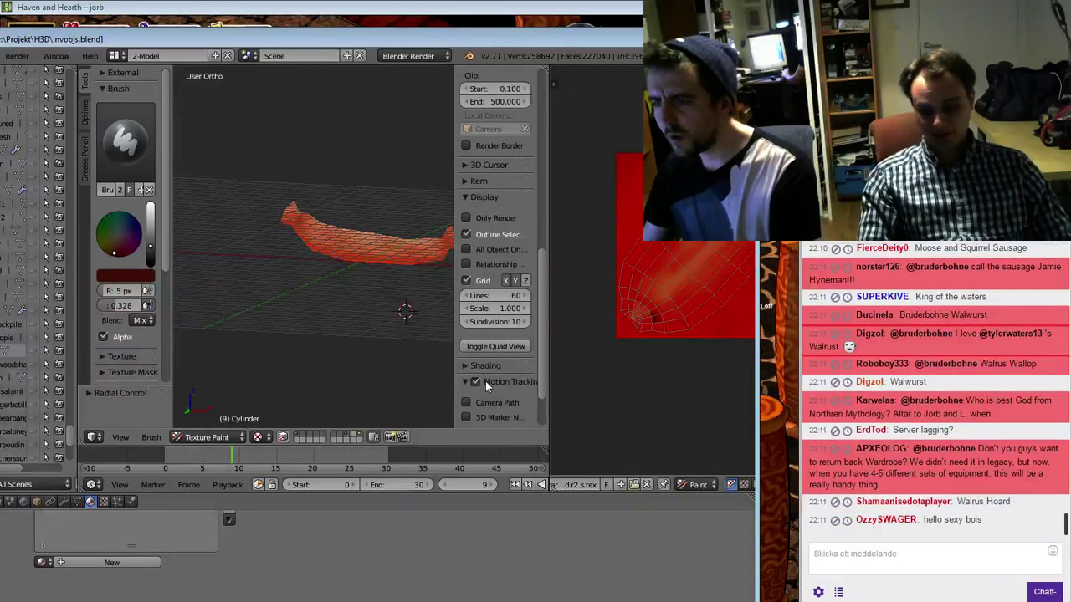
{"action": "left_click", "coordinate": [479, 284]}
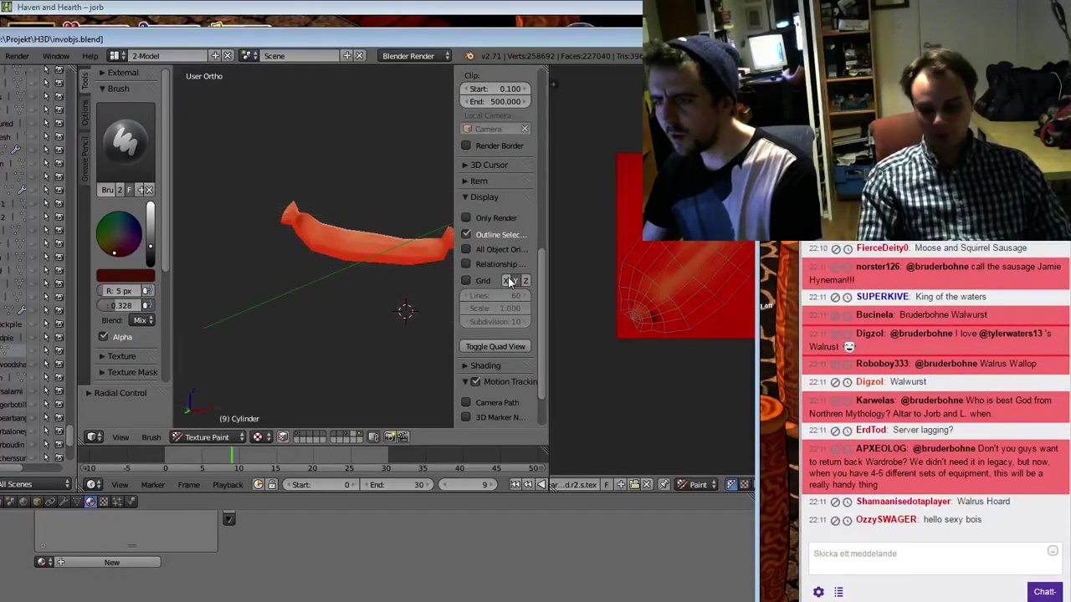
Paint a dark red puckered hole in the centre of one sausage end, raising the brush strength to 0.655
{"action": "scroll", "coordinate": [345, 264], "scroll_direction": "up", "scroll_amount": 4}
{"action": "mouse_move", "coordinate": [344, 266]}
{"action": "middle_mouse_down"}
{"action": "mouse_move", "coordinate": [354, 250]}
{"action": "mouse_move", "coordinate": [340, 241]}
{"action": "mouse_move", "coordinate": [277, 262]}
{"action": "mouse_move", "coordinate": [365, 293]}
{"action": "mouse_move", "coordinate": [377, 224]}
{"action": "mouse_move", "coordinate": [388, 274]}
{"action": "mouse_move", "coordinate": [352, 269]}
{"action": "middle_mouse_up"}
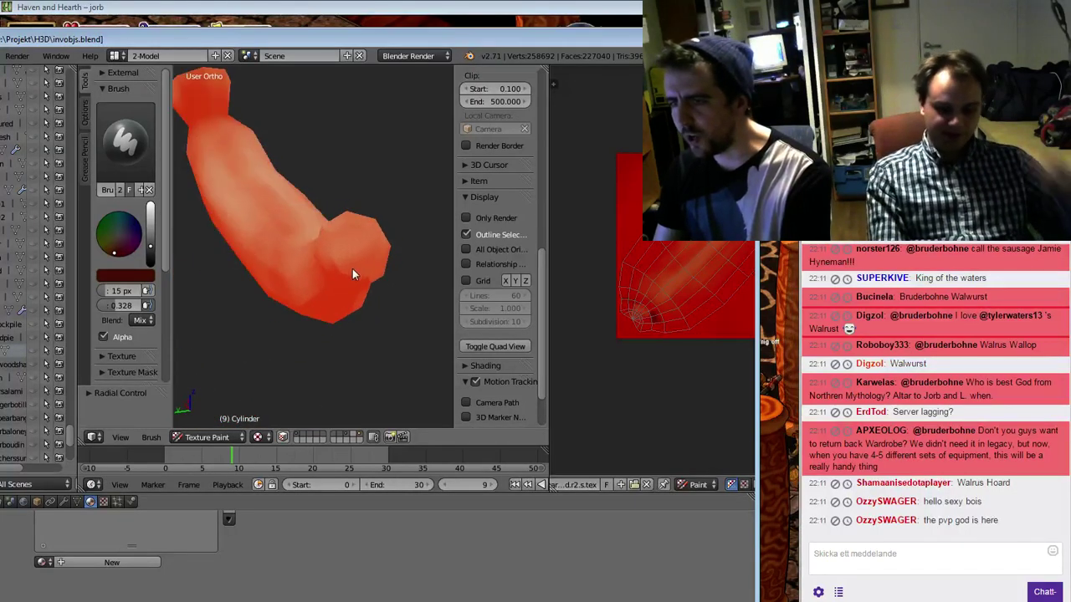
{"action": "left_click_drag", "start_coordinate": [124, 307], "coordinate": [129, 306]}
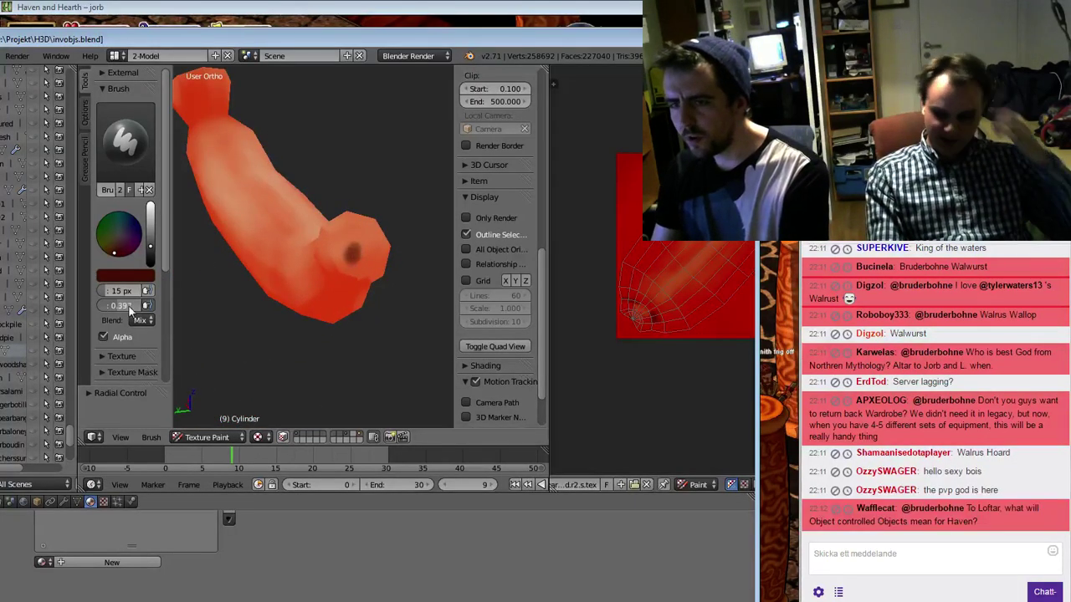
{"action": "middle_click_drag", "start_coordinate": [373, 247], "coordinate": [332, 257]}
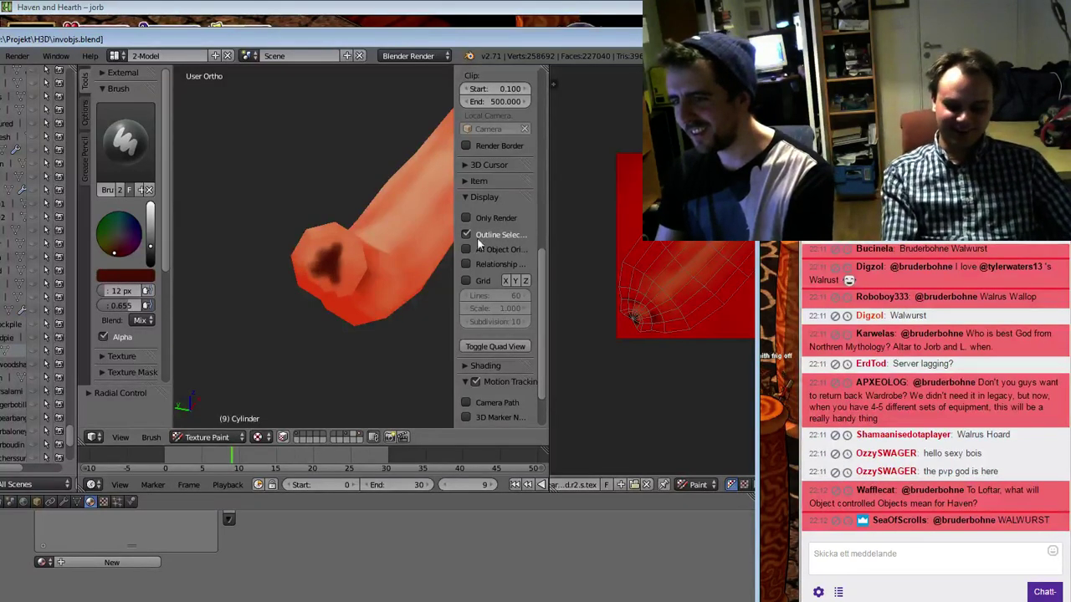
Paint a matching dark red hole in the opposite end cap, using 21 px and 14 px brush radii
{"action": "middle_click_drag", "start_coordinate": [338, 275], "coordinate": [375, 298]}
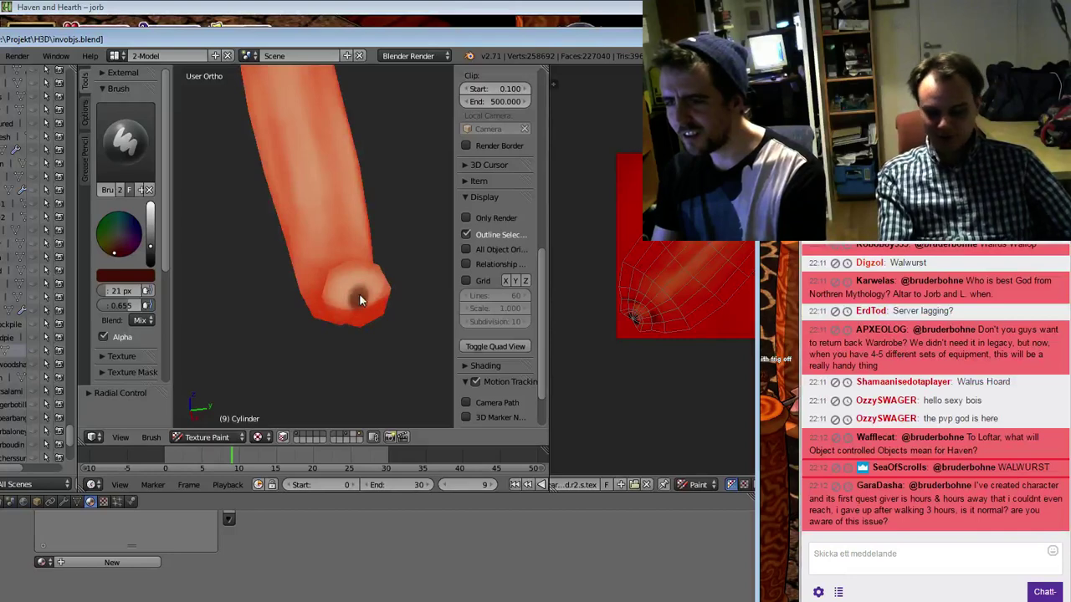
{"action": "left_click_drag", "start_coordinate": [360, 295], "coordinate": [364, 293]}
{"action": "key", "text": "f"}
{"action": "left_click", "coordinate": [357, 287]}
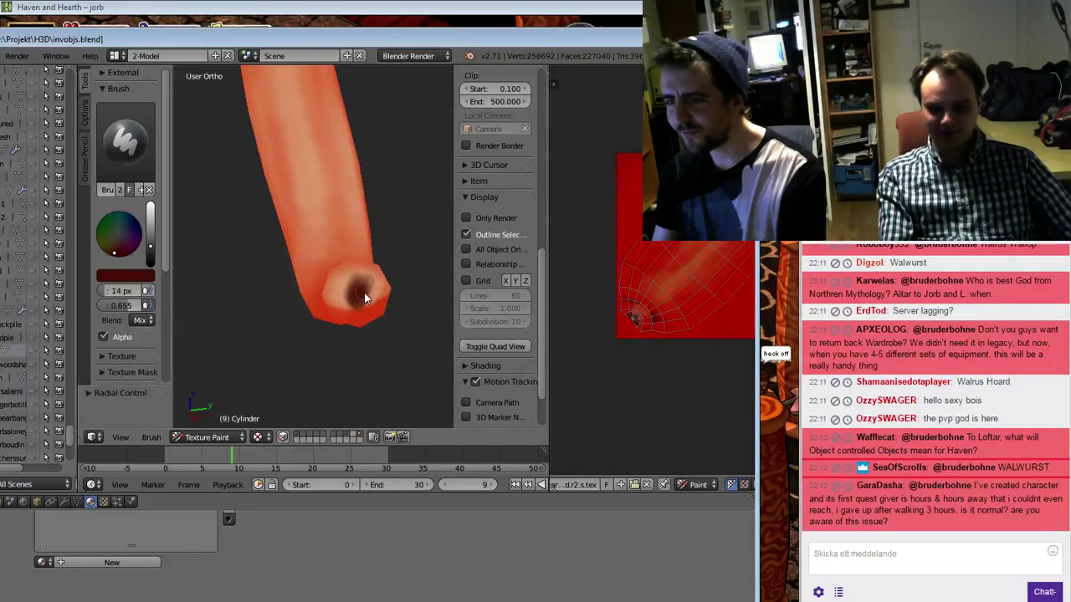
Sample a light orange from the sausage, set the brush radius to 8 px and highlight the outer rim of the pinched end
{"action": "middle_click_drag", "start_coordinate": [356, 306], "coordinate": [477, 284]}
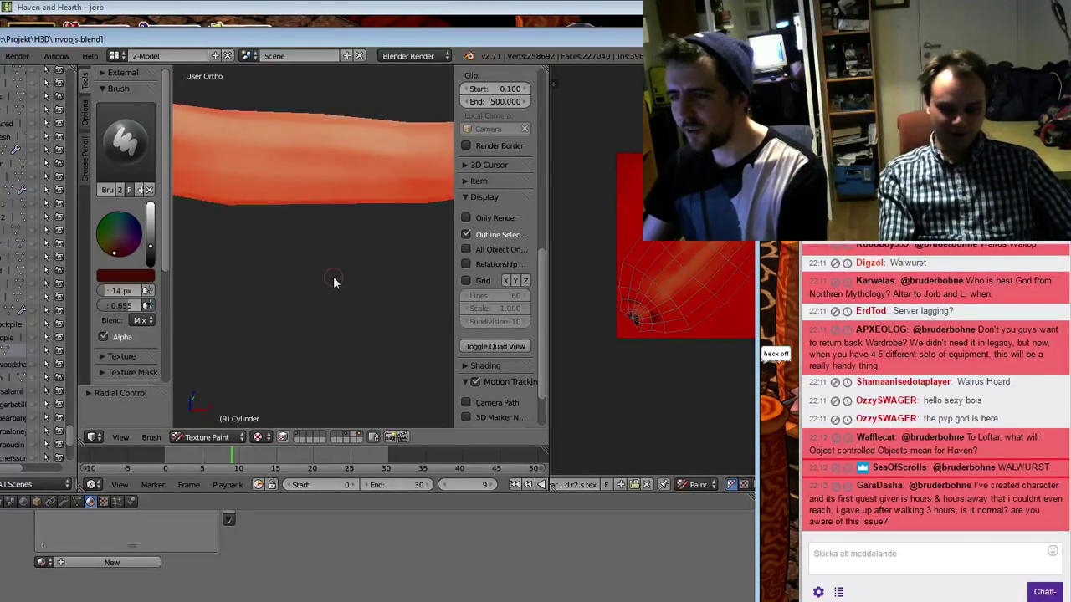
{"action": "scroll", "coordinate": [294, 286], "scroll_direction": "down", "scroll_amount": 5}
{"action": "middle_click_drag", "start_coordinate": [294, 287], "coordinate": [391, 285]}
{"action": "scroll", "coordinate": [391, 285], "scroll_direction": "up", "scroll_amount": 3}
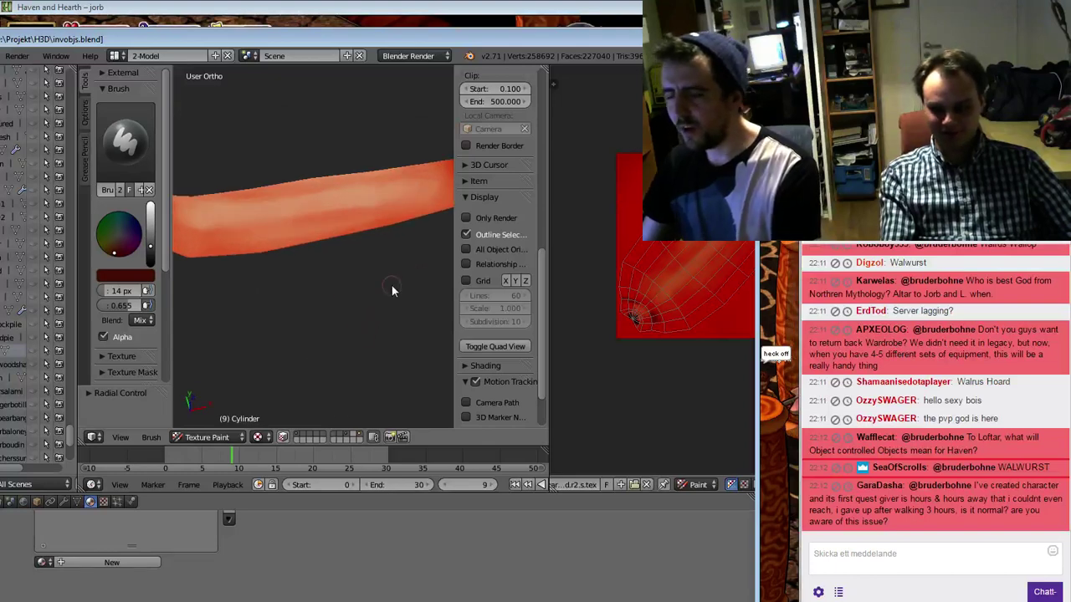
{"action": "middle_click_drag", "start_coordinate": [426, 188], "coordinate": [314, 281], "text": "shift"}
{"action": "key", "text": "s"}
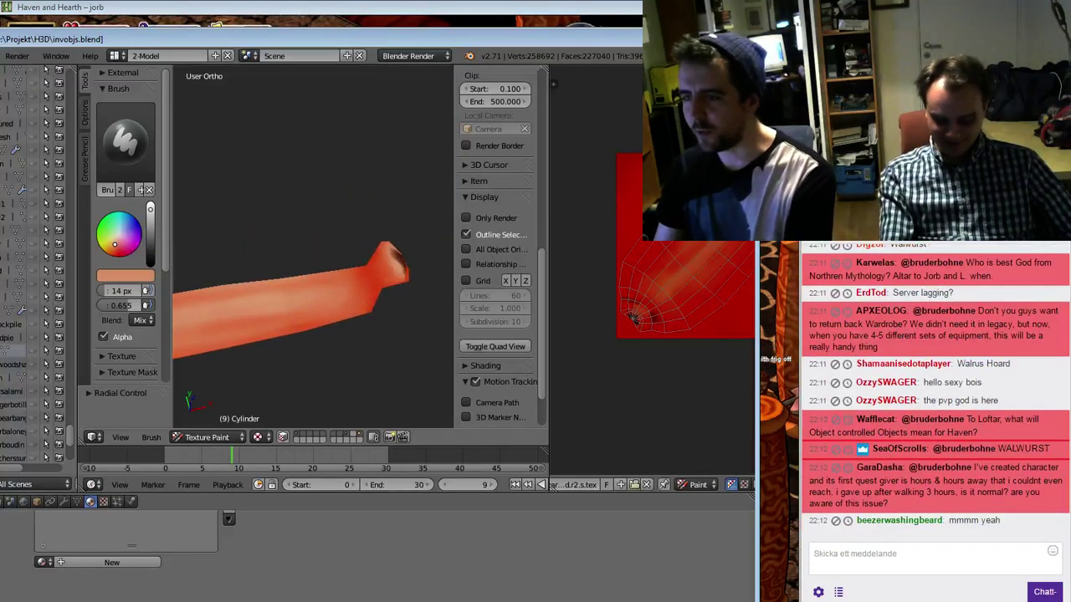
{"action": "key", "text": "f"}
{"action": "left_click", "coordinate": [387, 278]}
{"action": "mouse_move", "coordinate": [387, 278]}
{"action": "middle_mouse_down"}
{"action": "mouse_move", "coordinate": [420, 315]}
{"action": "mouse_move", "coordinate": [392, 256]}
{"action": "middle_mouse_up"}
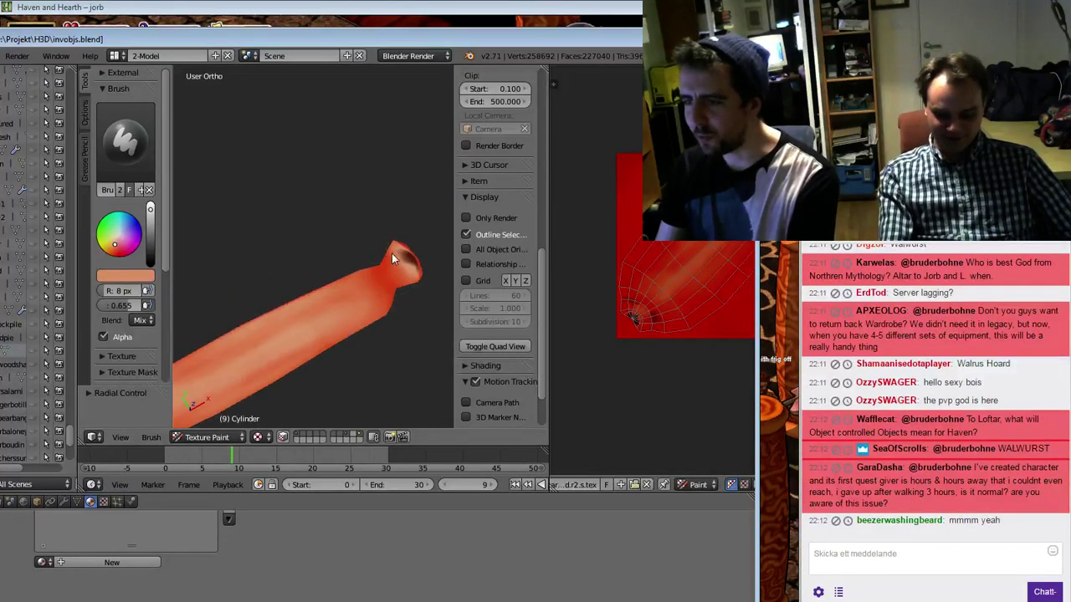
{"action": "left_click_drag", "start_coordinate": [391, 259], "coordinate": [402, 280]}
Brush light orange over the sausage's body and the neck of its pinched end at 16 px radius, undoing one stray stroke
{"action": "middle_click_drag", "start_coordinate": [438, 270], "coordinate": [300, 262]}
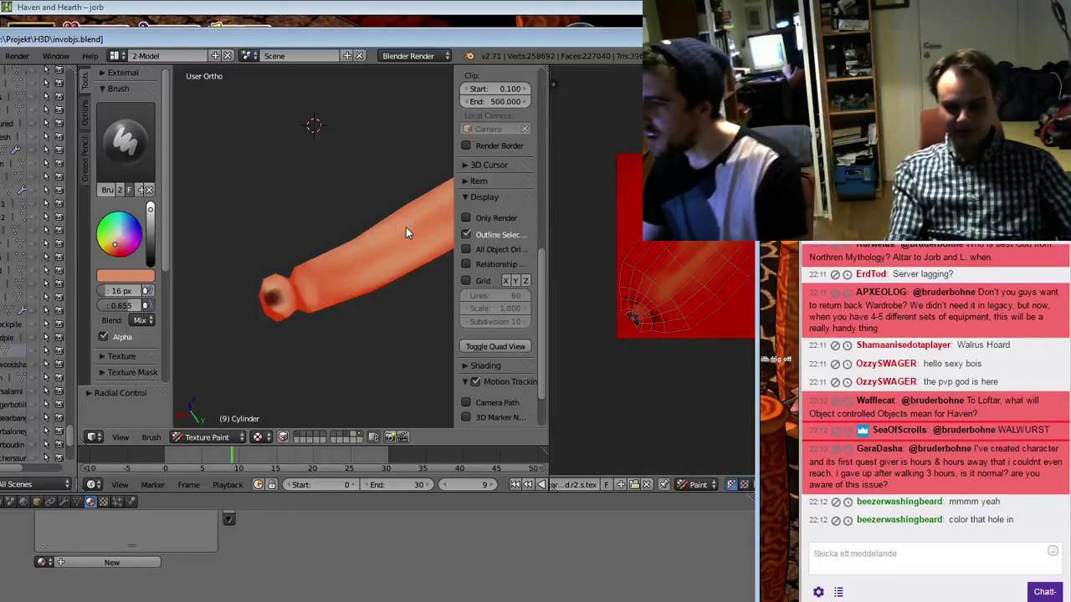
{"action": "middle_click_drag", "start_coordinate": [418, 318], "coordinate": [287, 243]}
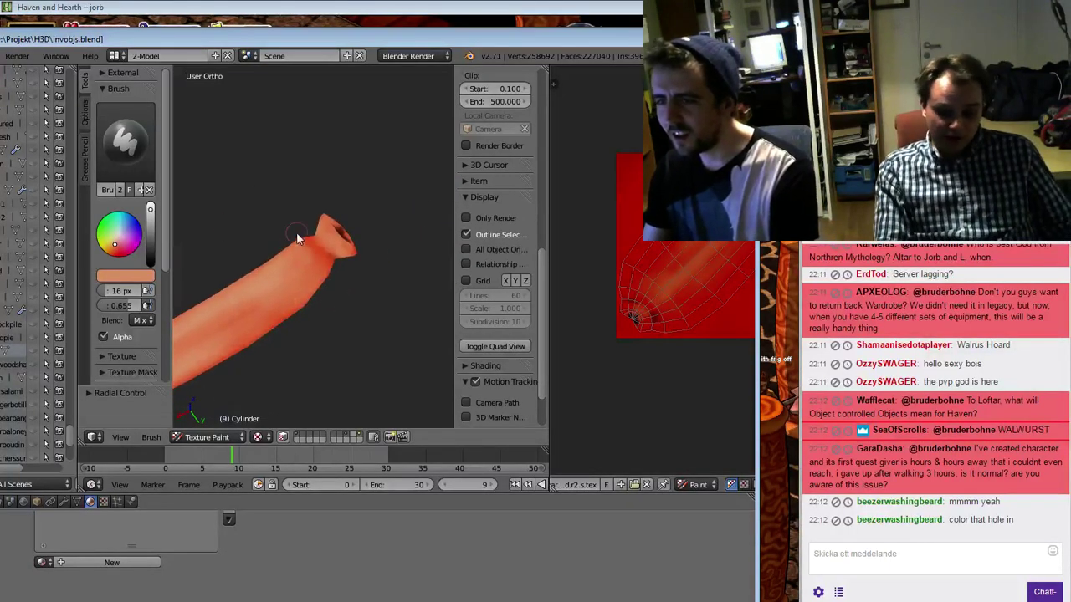
{"action": "left_click_drag", "start_coordinate": [297, 239], "coordinate": [326, 219]}
{"action": "key", "text": "ctrl+z"}
{"action": "left_click", "coordinate": [313, 256]}
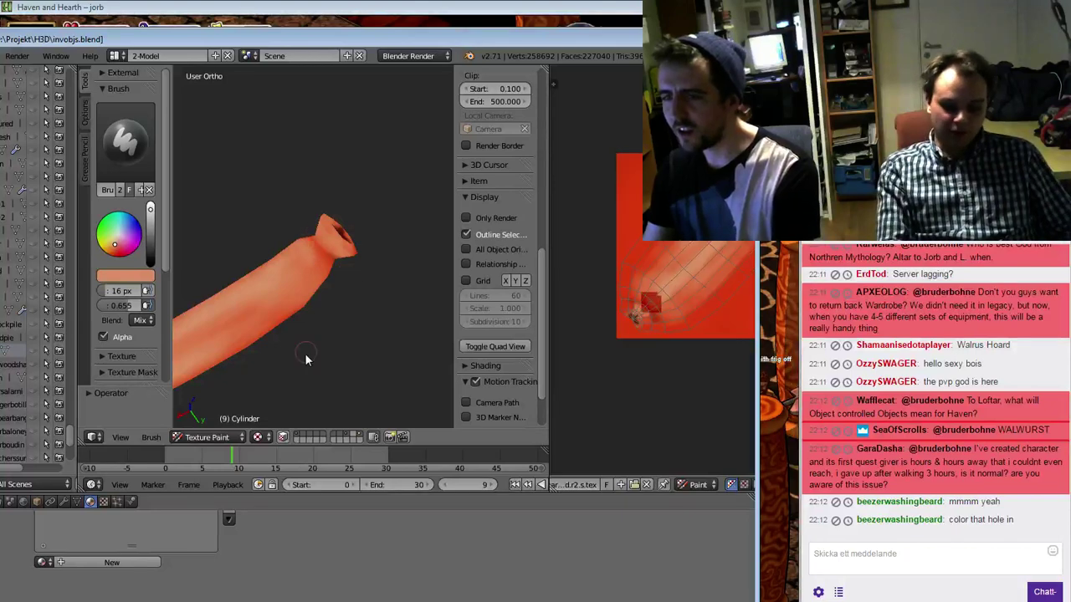
Change the brush colour to a yellowish tan and paint streaks along the sausage's body at 16 px radius
{"action": "middle_click_drag", "start_coordinate": [209, 384], "coordinate": [377, 311], "text": "shift"}
{"action": "left_click_drag", "start_coordinate": [117, 249], "coordinate": [110, 243]}
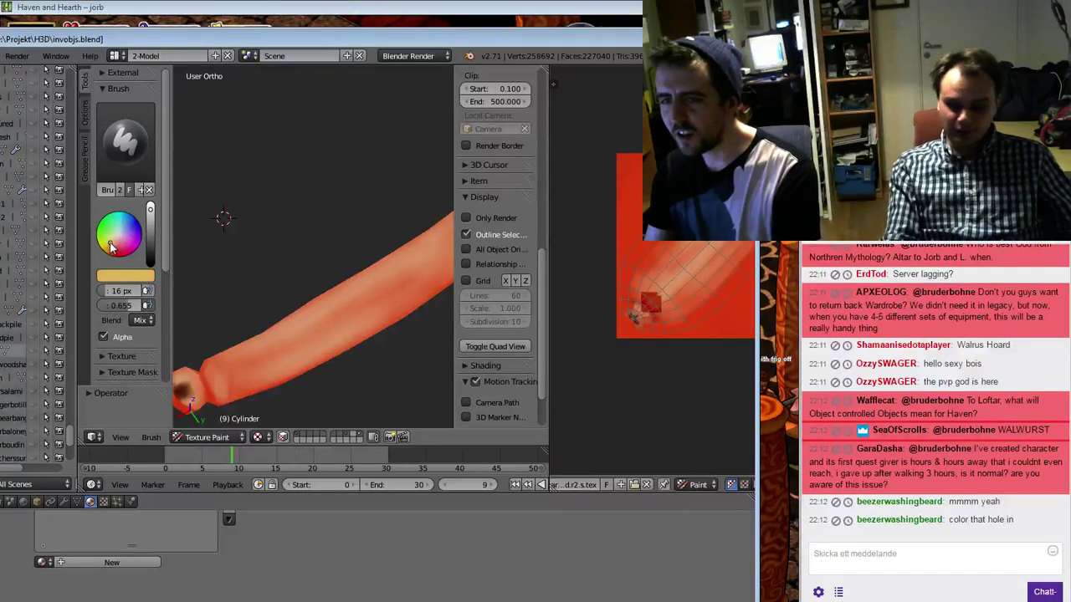
{"action": "middle_click_drag", "start_coordinate": [400, 277], "coordinate": [201, 284]}
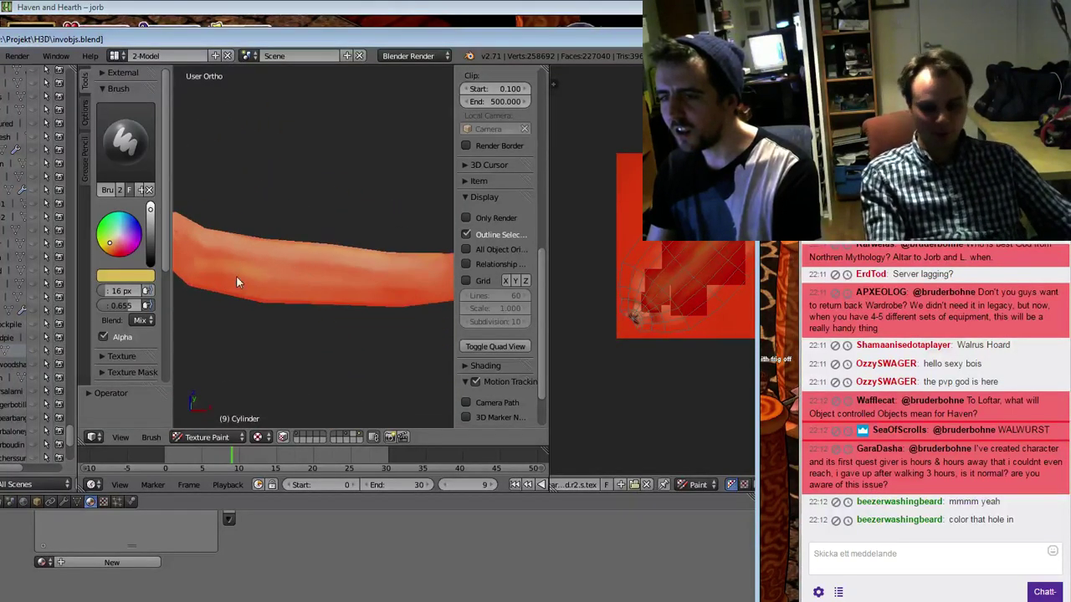
{"action": "mouse_move", "coordinate": [420, 285]}
{"action": "middle_mouse_down"}
{"action": "mouse_move", "coordinate": [296, 282]}
{"action": "mouse_move", "coordinate": [413, 286]}
{"action": "middle_mouse_up"}
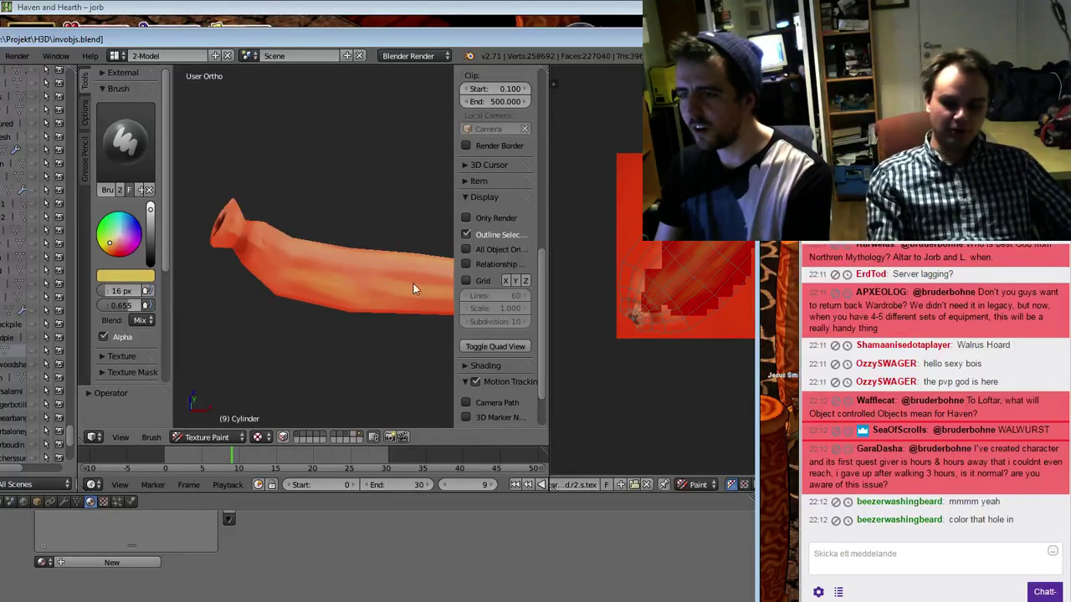
{"action": "double_click", "coordinate": [211, 41]}
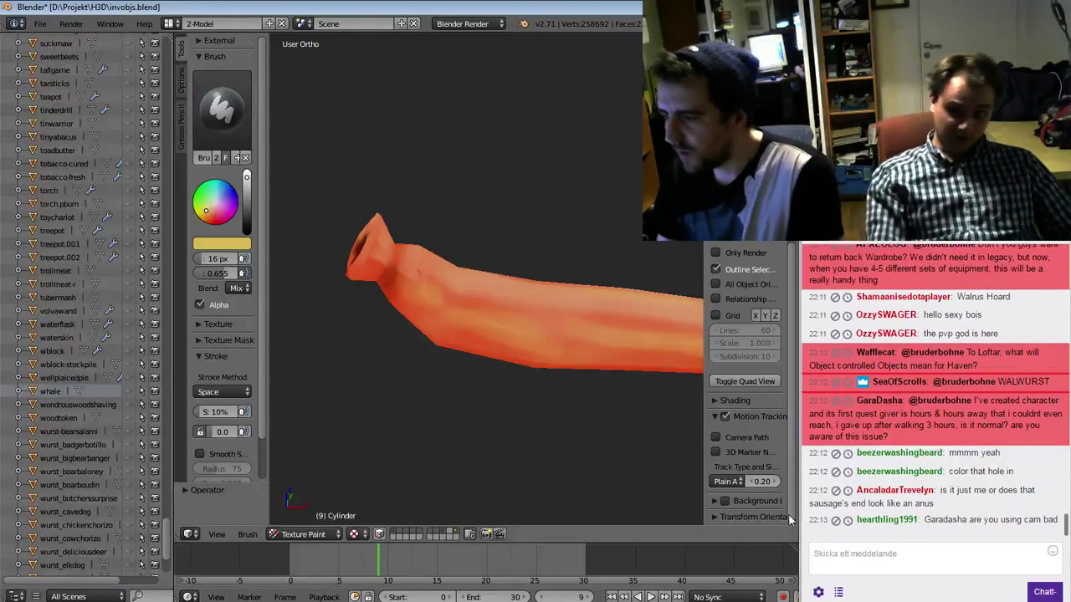
{"action": "double_click", "coordinate": [522, 9]}
Switch the sausage to Edit Mode and save its painted texture as wurst_carpwal.i0.md.r2.s.tex.png in D:\Projekt\H3D
{"action": "key", "text": "Tab"}
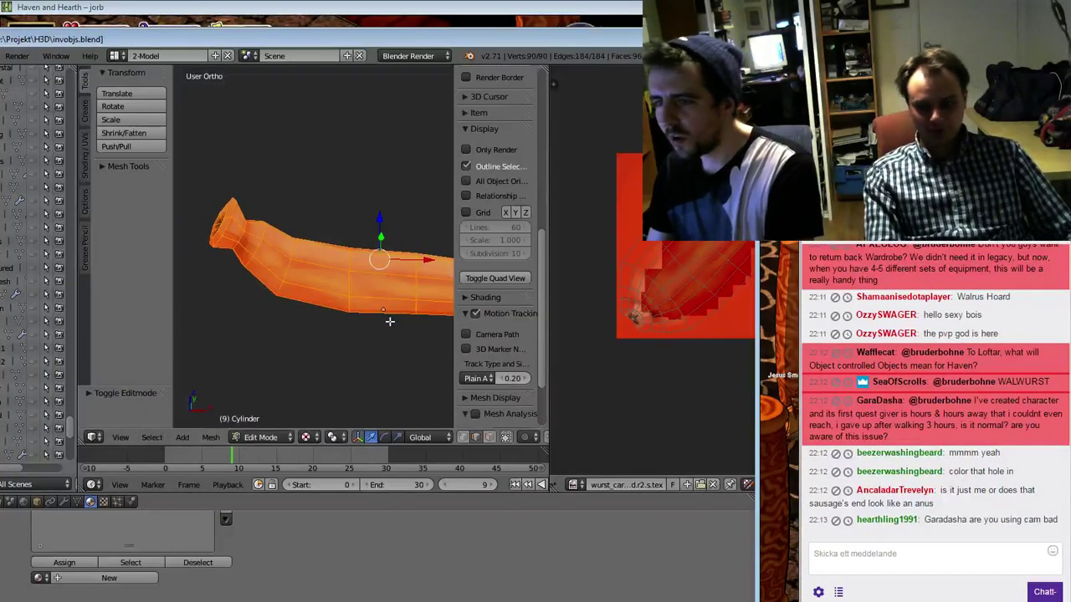
{"action": "scroll", "coordinate": [616, 487], "scroll_direction": "up", "scroll_amount": 2}
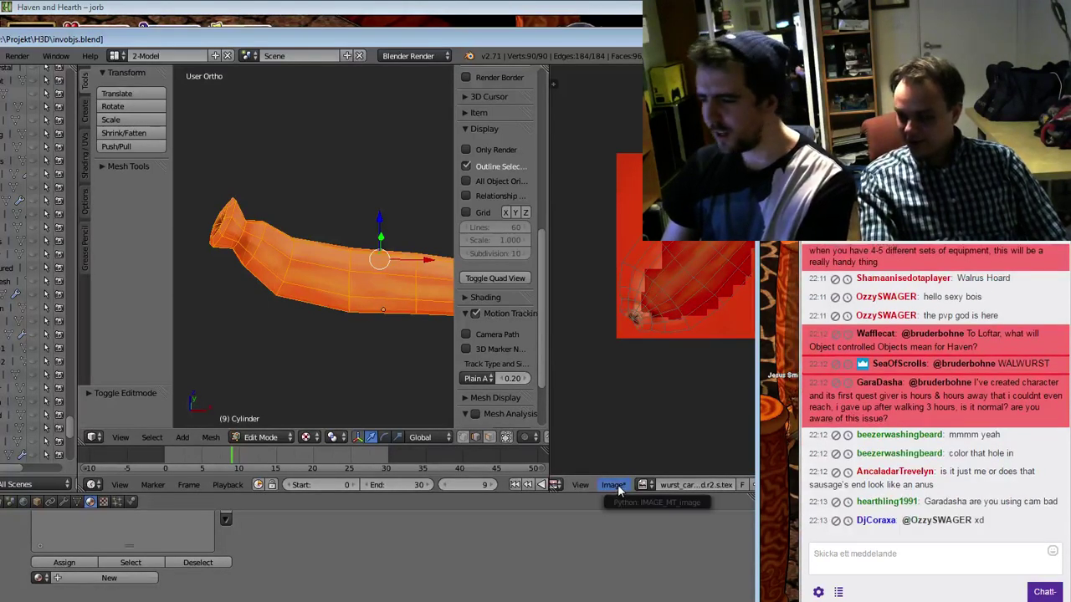
{"action": "left_click", "coordinate": [616, 486]}
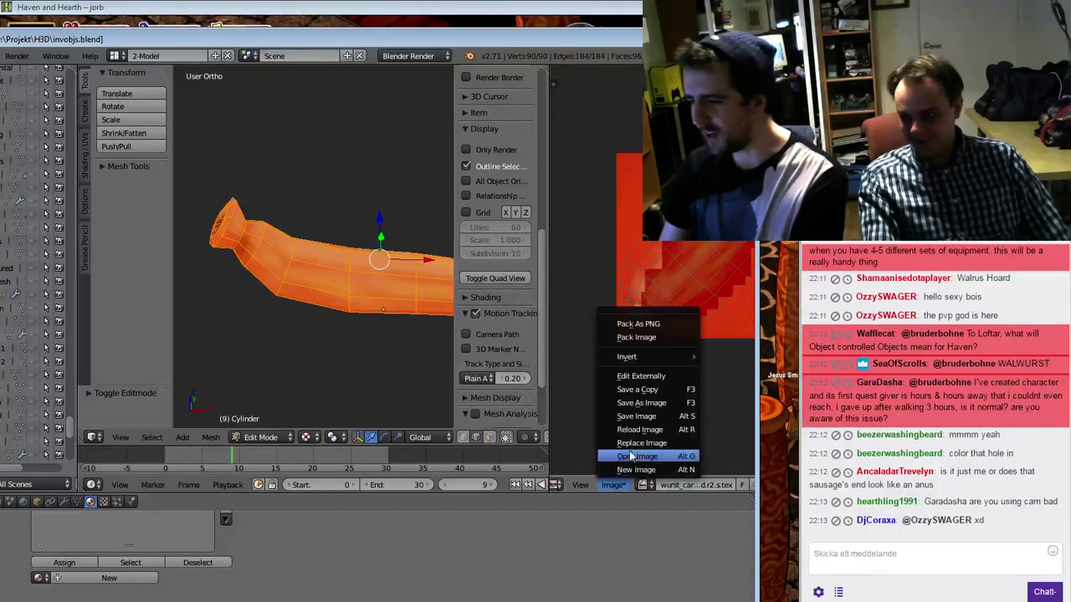
{"action": "left_click", "coordinate": [654, 404]}
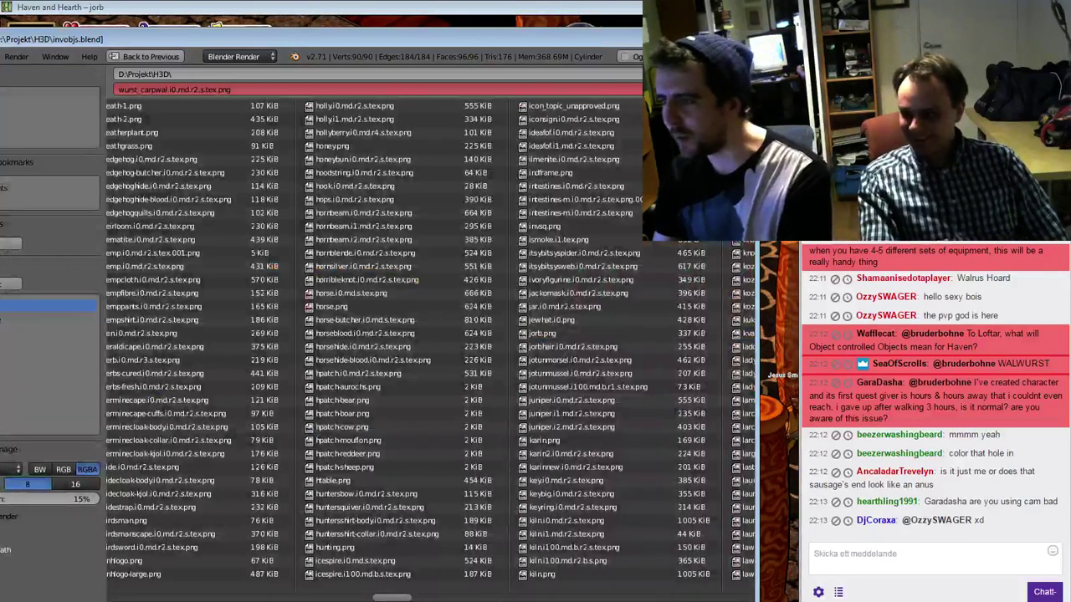
{"action": "key", "text": "Return"}
Rename the sausage object as wurst_carpwal, reusing the texture's copied name without its file suffixes
{"action": "middle_click_drag", "start_coordinate": [416, 562], "coordinate": [463, 577]}
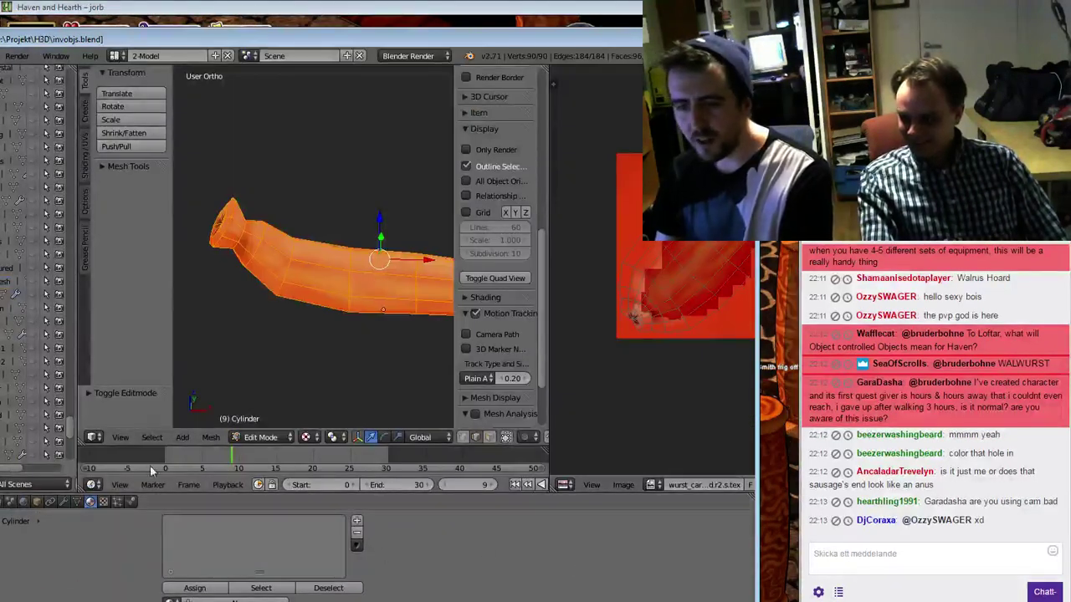
{"action": "left_click_drag", "start_coordinate": [193, 40], "coordinate": [251, 32]}
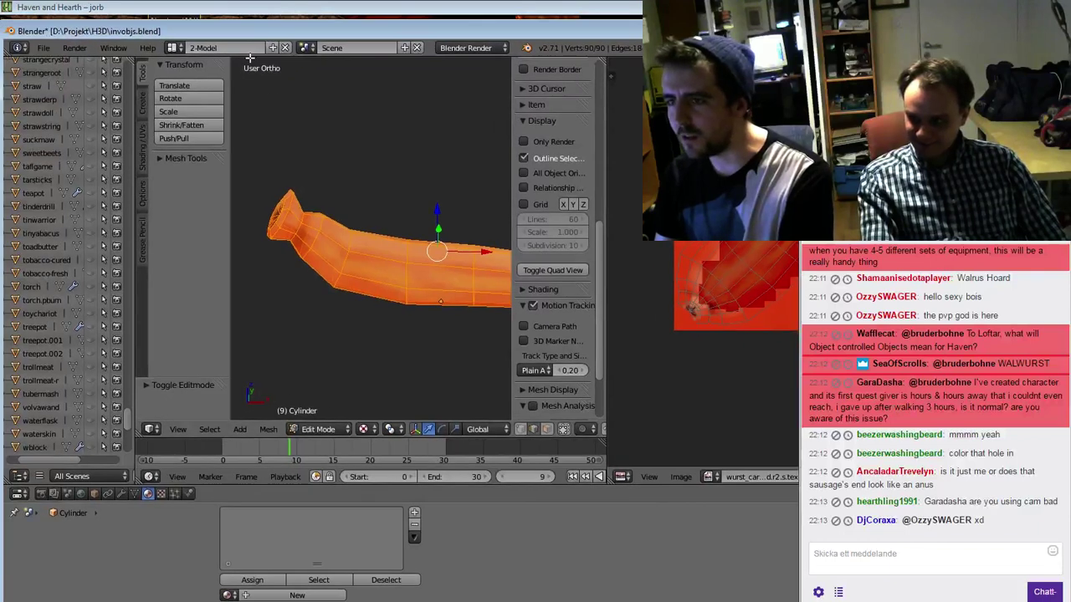
{"action": "left_click", "coordinate": [133, 494]}
{"action": "left_click", "coordinate": [95, 493]}
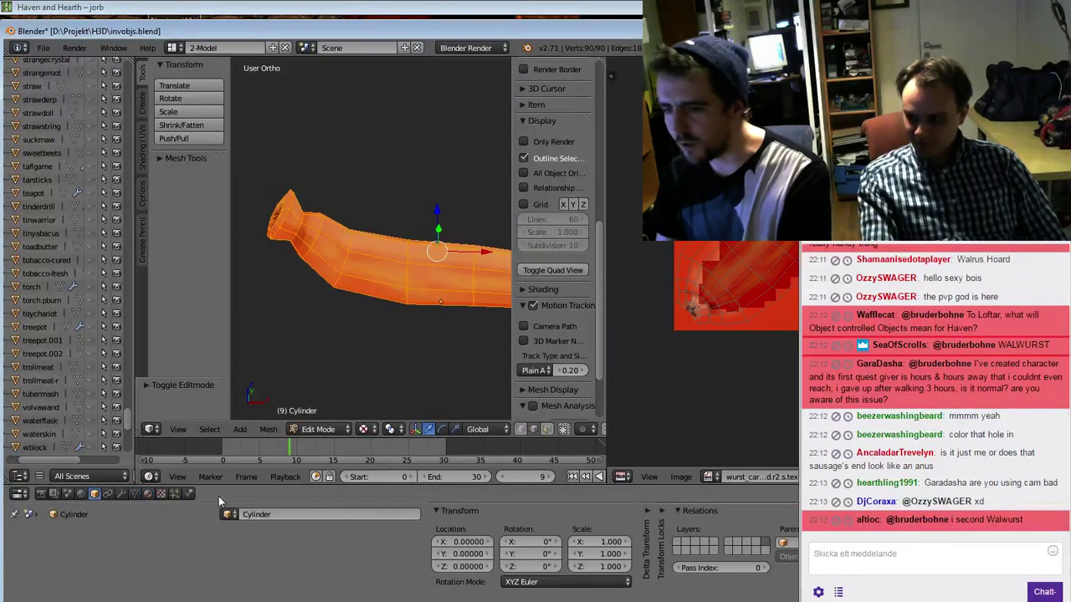
{"action": "left_click", "coordinate": [306, 514]}
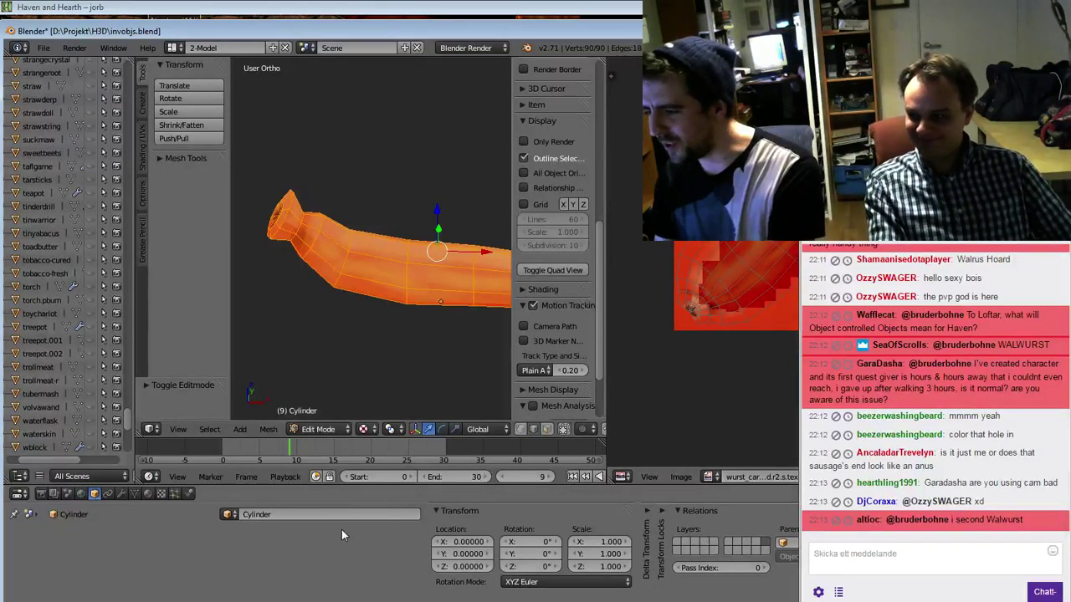
{"action": "left_click", "coordinate": [708, 476]}
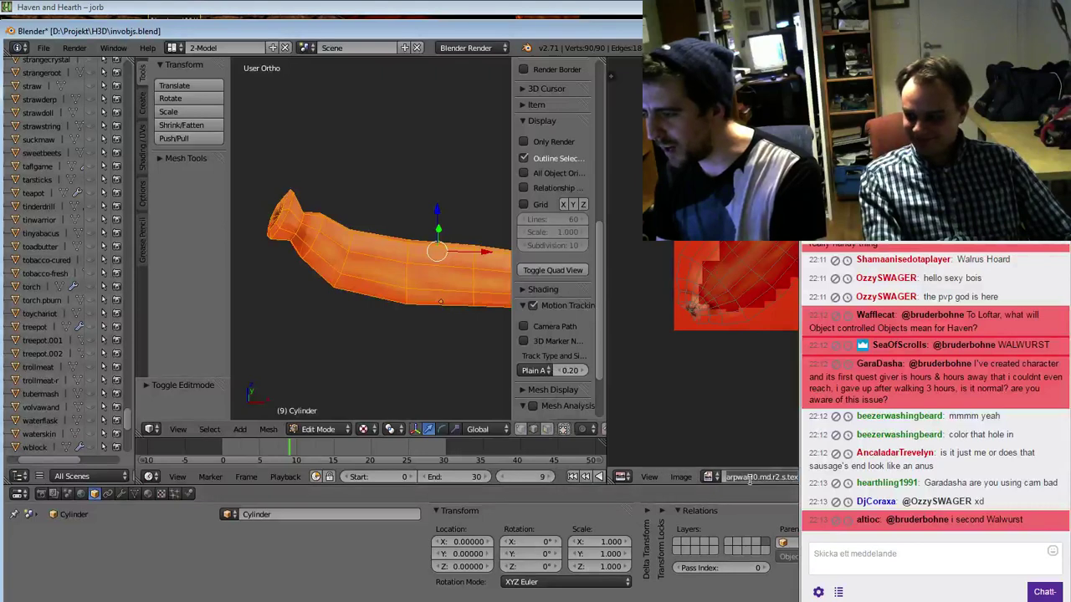
{"action": "left_click", "coordinate": [326, 517]}
{"action": "type", "text": "wurst_carpwal.i0.rnd.r2.s.te"}
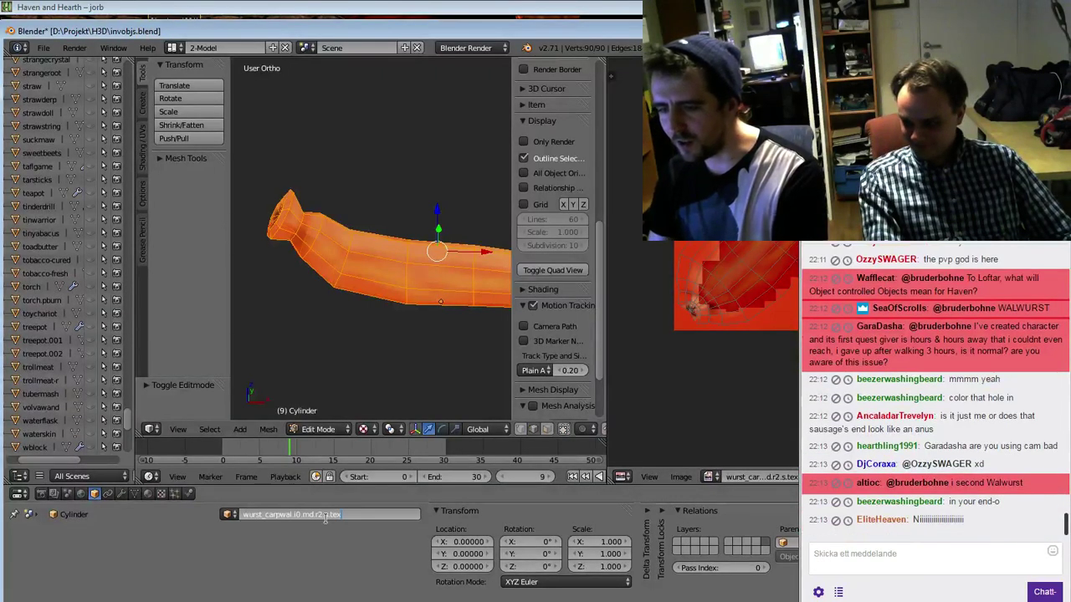
{"action": "key", "text": "BackSpace"}
{"action": "key", "text": "BackSpace"}
{"action": "key", "text": "BackSpace"}
{"action": "key", "text": "BackSpace"}
{"action": "key", "text": "BackSpace"}
{"action": "key", "text": "BackSpace"}
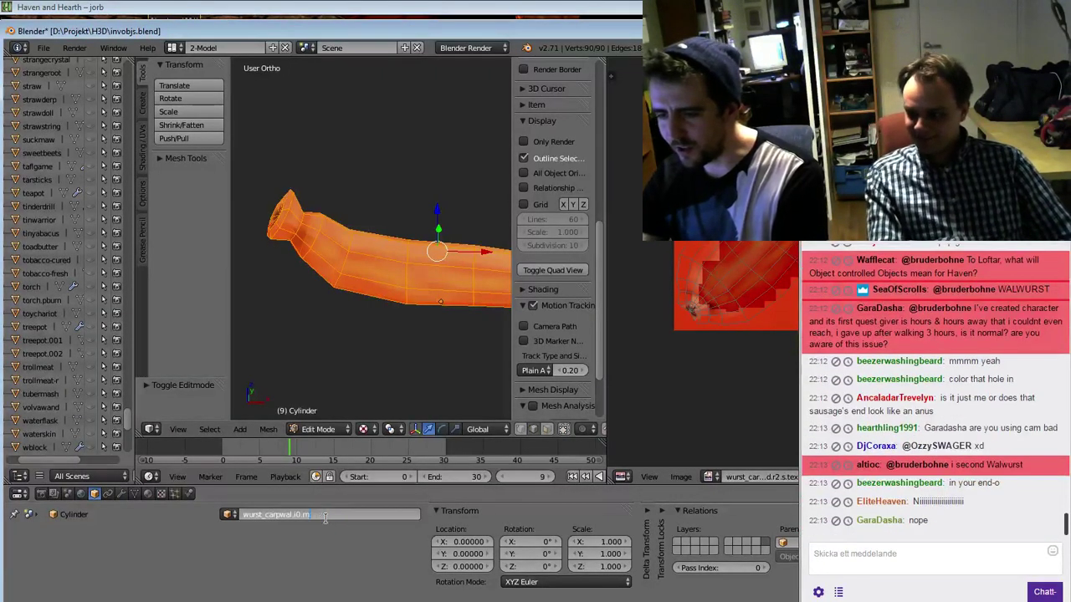
{"action": "key", "text": "BackSpace"}
{"action": "key", "text": "BackSpace"}
{"action": "key", "text": "Return"}
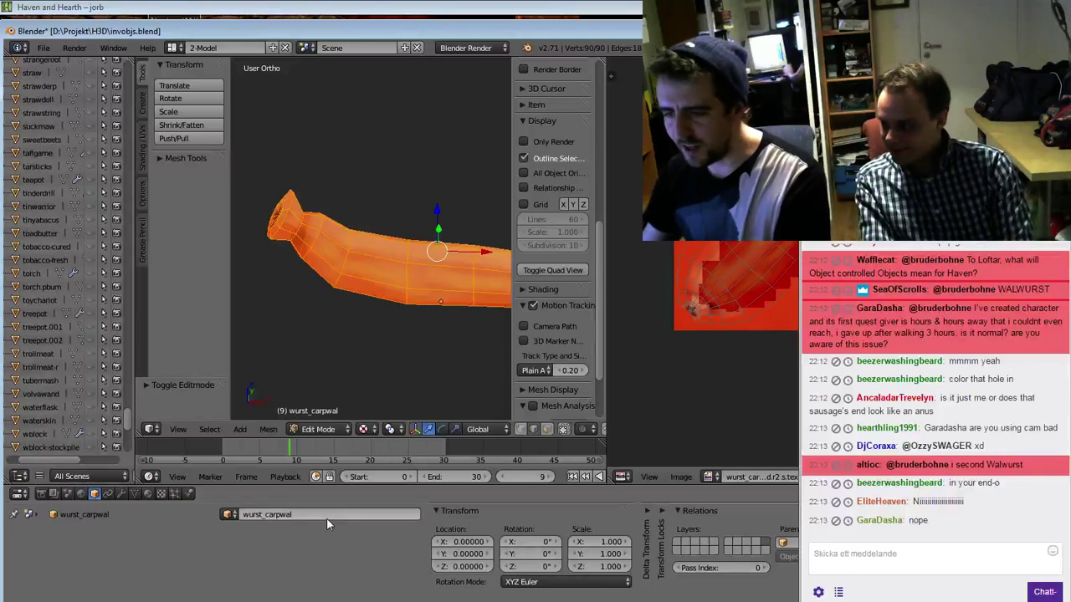
Name the sausage's mesh data wurst_carpwal and save invobjs.blend
{"action": "left_click", "coordinate": [136, 495]}
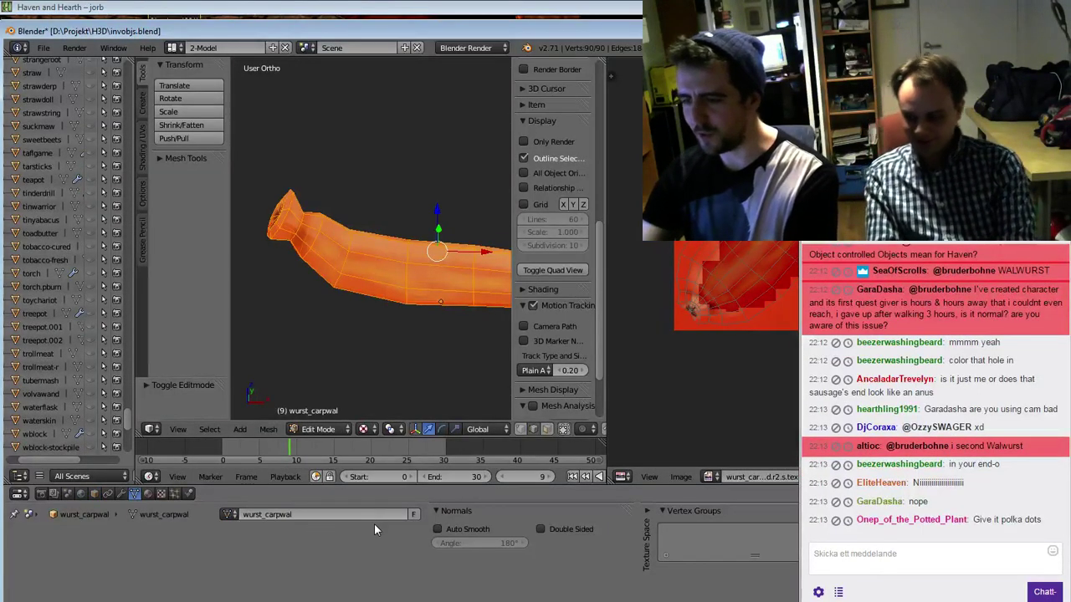
{"action": "key", "text": "ctrl+s"}
{"action": "left_click", "coordinate": [467, 250]}
Return to Texture Paint mode and save the texture over wurst_carpwal.i0.md.r2.s.tex.png as an RGBA PNG
{"action": "key", "text": "Tab"}
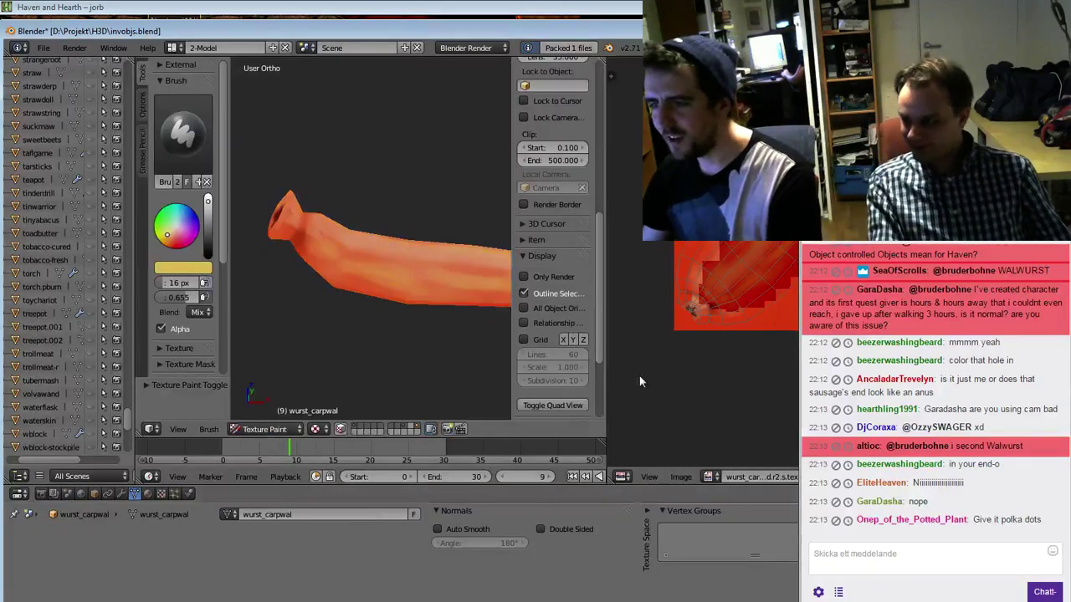
{"action": "left_click", "coordinate": [680, 476]}
{"action": "left_click", "coordinate": [711, 397]}
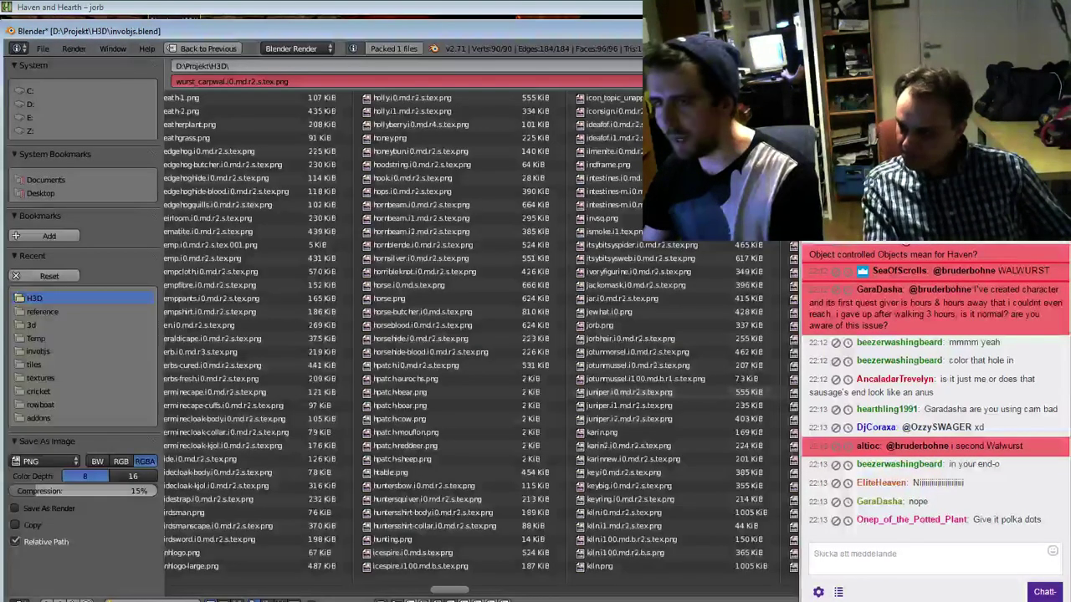
{"action": "key", "text": "Return"}
Turn on the grid display in the 3D view around the whole sausage
{"action": "middle_click_drag", "start_coordinate": [459, 225], "coordinate": [493, 263]}
{"action": "scroll", "coordinate": [418, 307], "scroll_direction": "down", "scroll_amount": 4}
{"action": "left_click", "coordinate": [542, 338]}
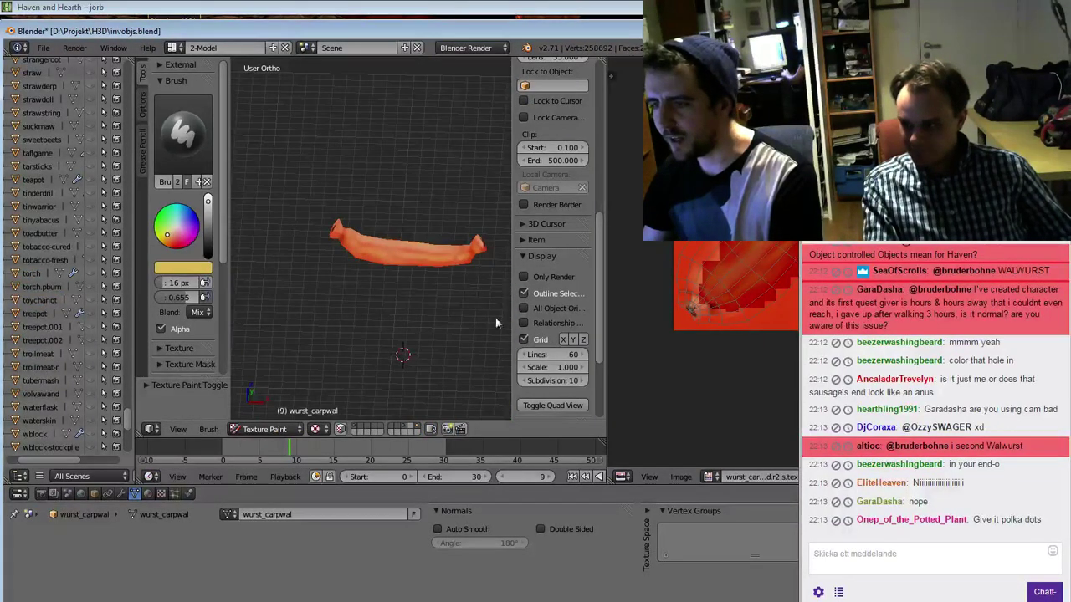
{"action": "middle_click_drag", "start_coordinate": [495, 317], "coordinate": [343, 382]}
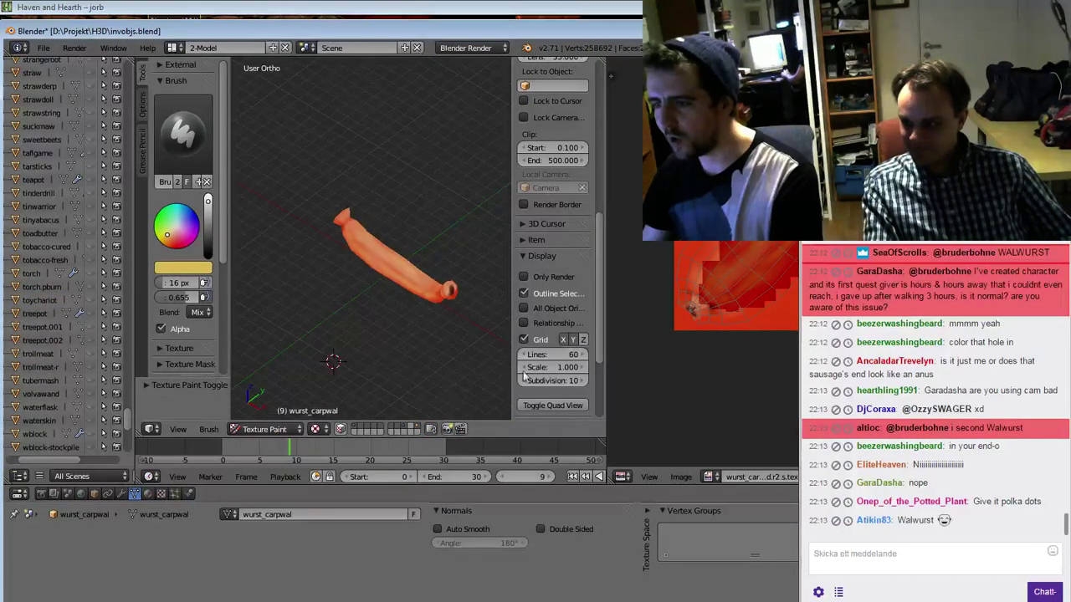
Switch the sausage from Texture Paint to Object Mode and save invobjs.blend
{"action": "left_click", "coordinate": [265, 428]}
{"action": "left_click", "coordinate": [264, 412]}
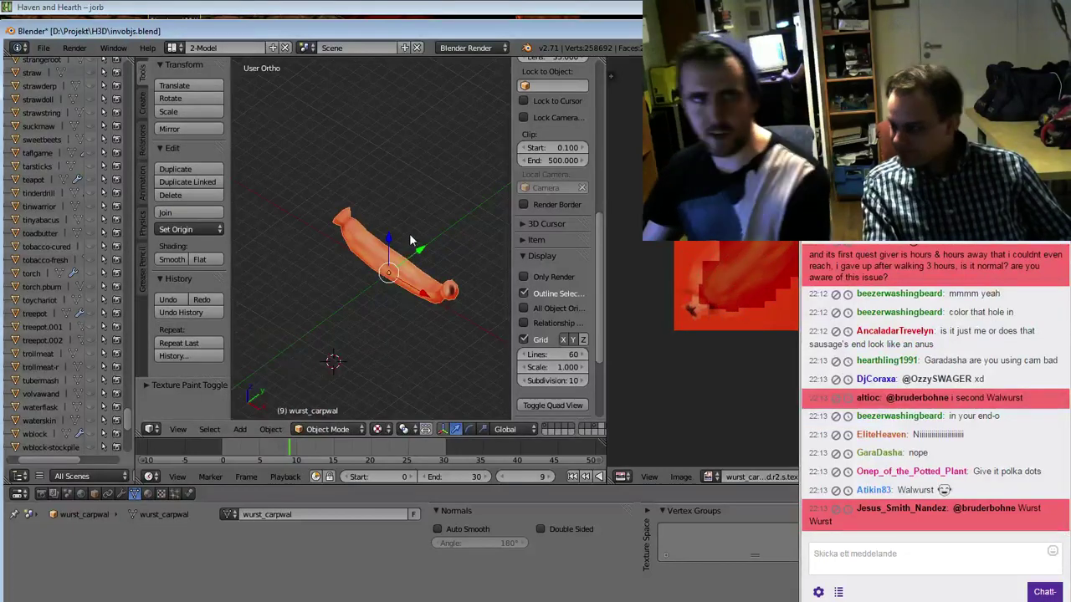
{"action": "key", "text": "ctrl+s"}
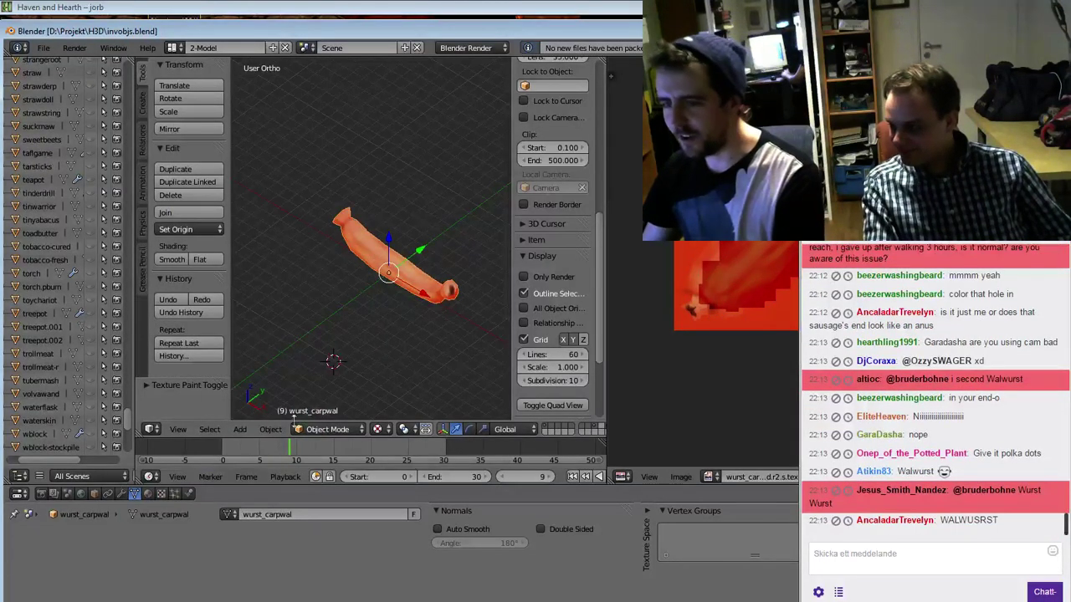
Assign the existing wurst material to the wurst_carpwal object and save the file
{"action": "left_click", "coordinate": [148, 493]}
{"action": "left_click", "coordinate": [225, 580]}
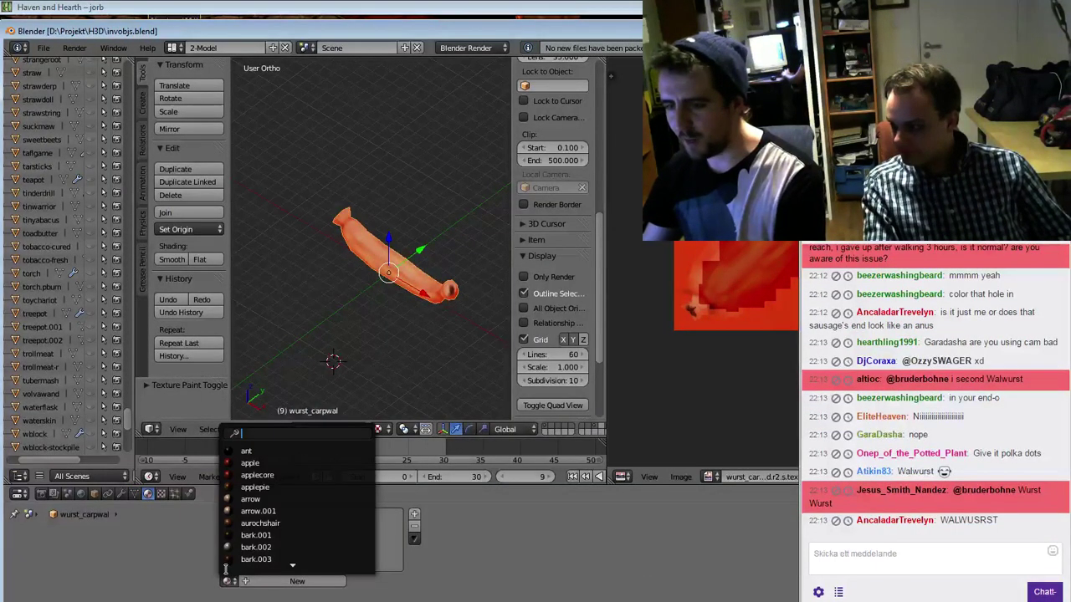
{"action": "type", "text": "m"}
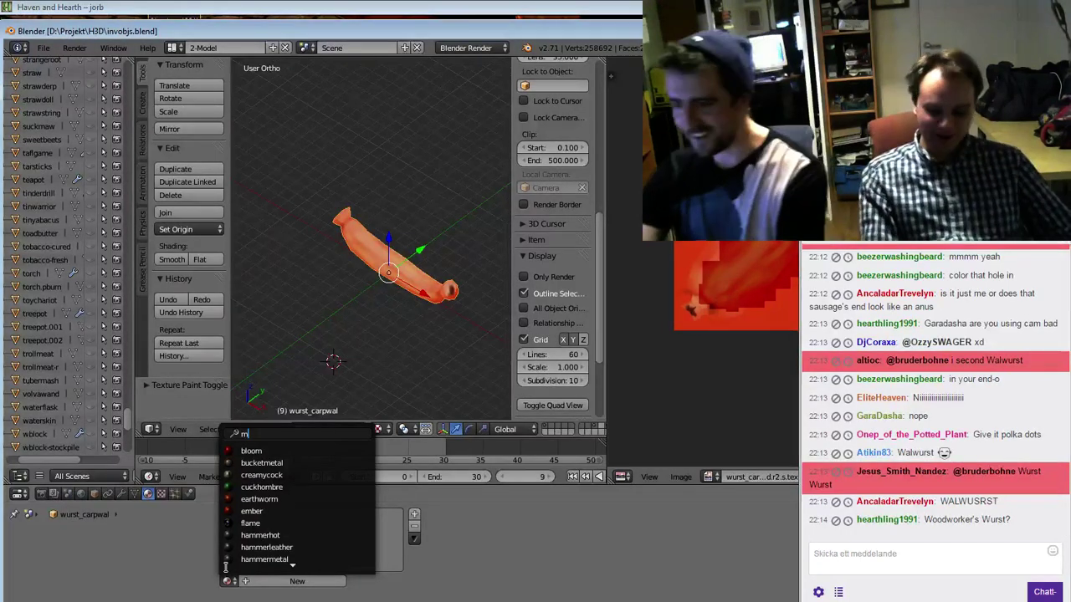
{"action": "key", "text": "BackSpace"}
{"action": "type", "text": "sau"}
{"action": "key", "text": "BackSpace"}
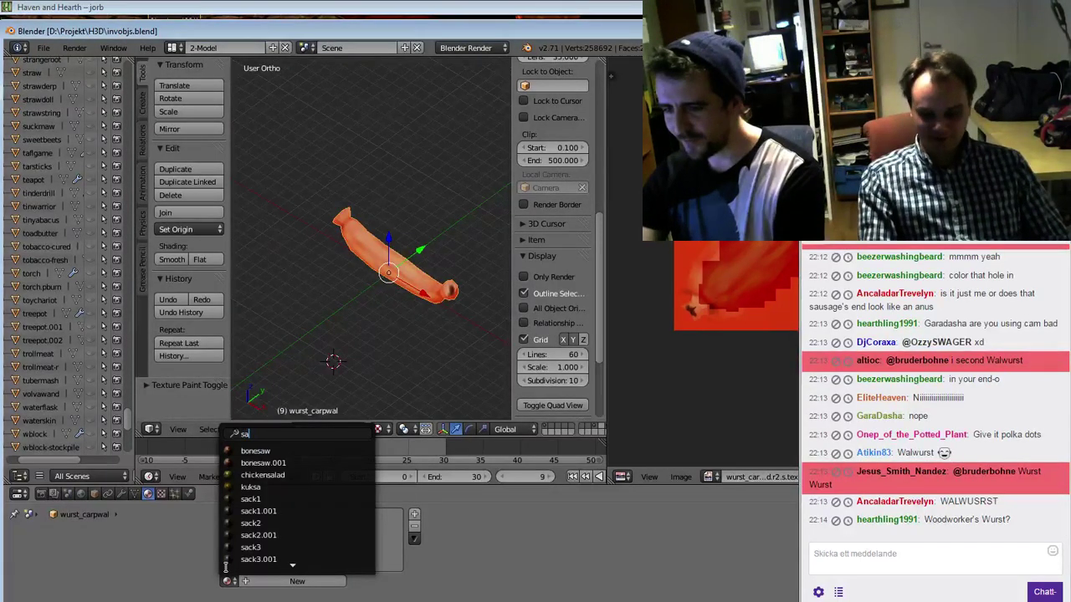
{"action": "type", "text": "u"}
{"action": "key", "text": "BackSpace"}
{"action": "key", "text": "BackSpace"}
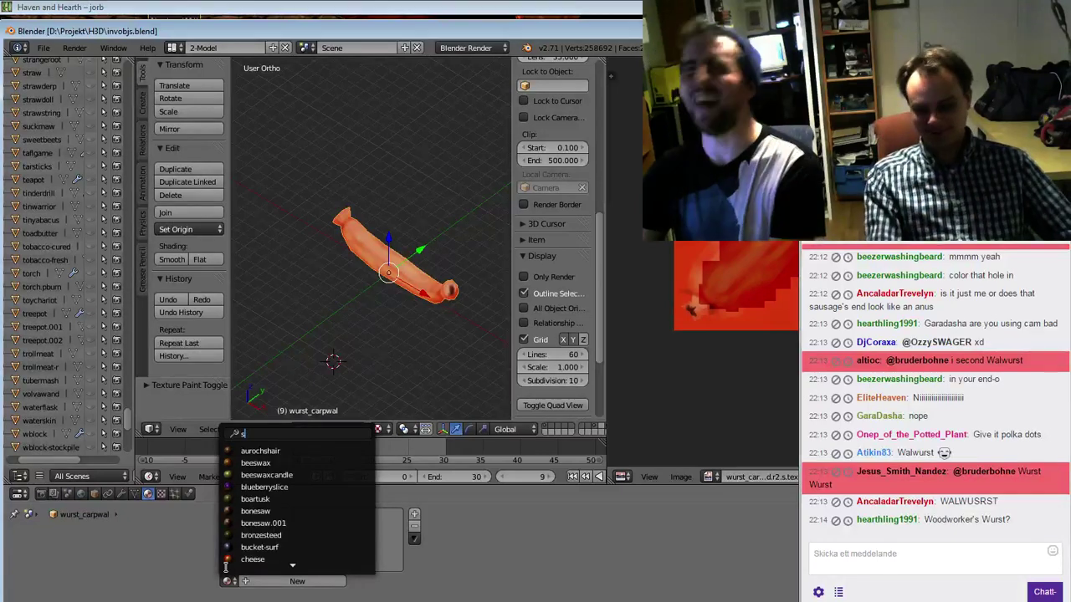
{"action": "key", "text": "BackSpace"}
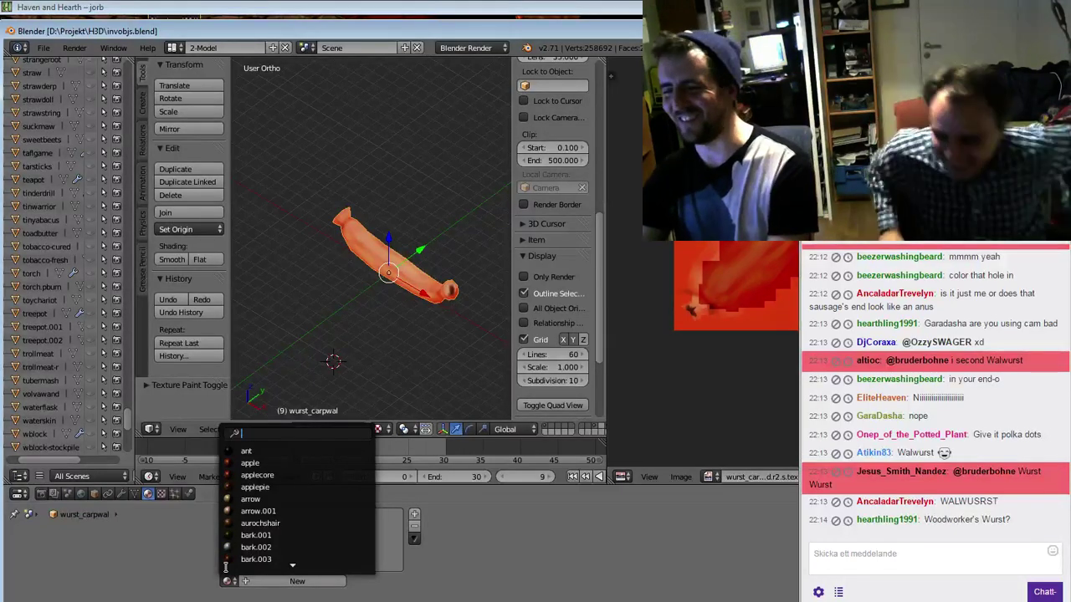
{"action": "type", "text": "wurst"}
{"action": "key", "text": "Return"}
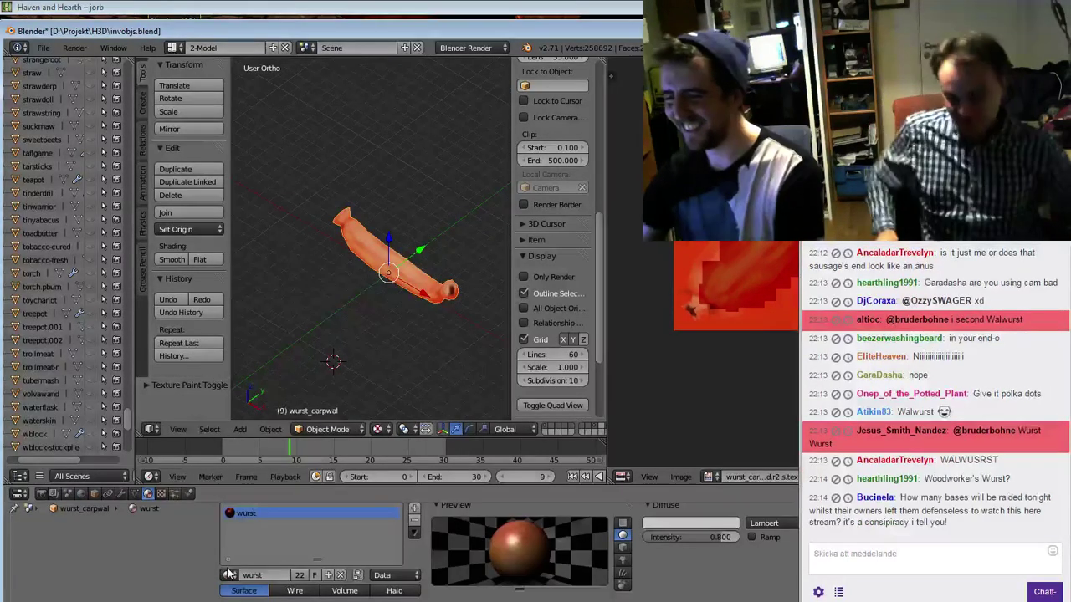
{"action": "key", "text": "ctrl+s"}
{"action": "key", "text": "Return"}
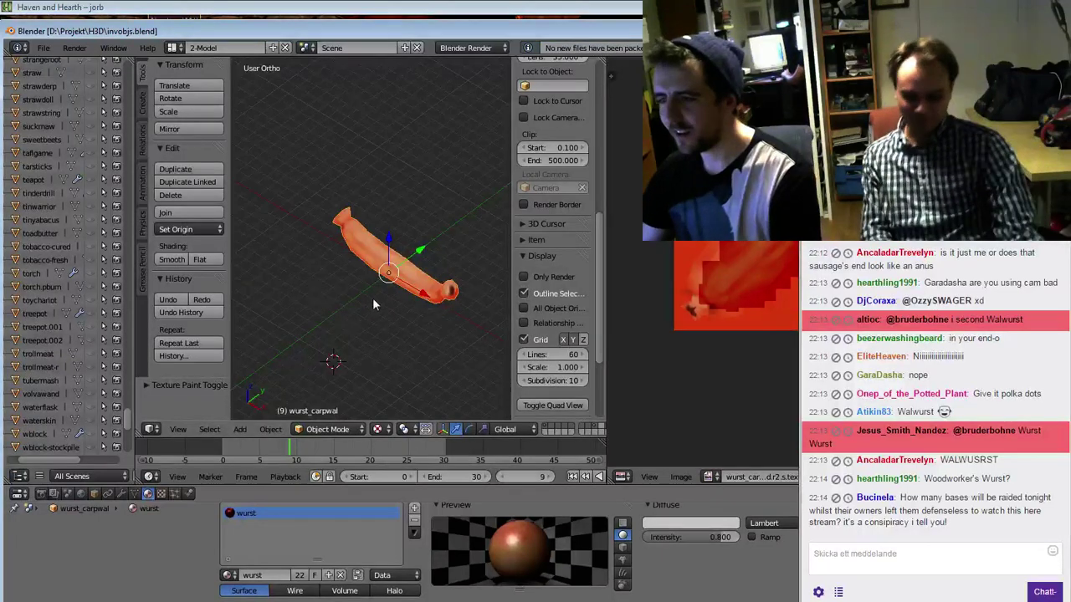
Save invobjs.blend several more times over the existing file while checking the finished sausage from different sides
{"action": "middle_click_drag", "start_coordinate": [384, 315], "coordinate": [362, 319]}
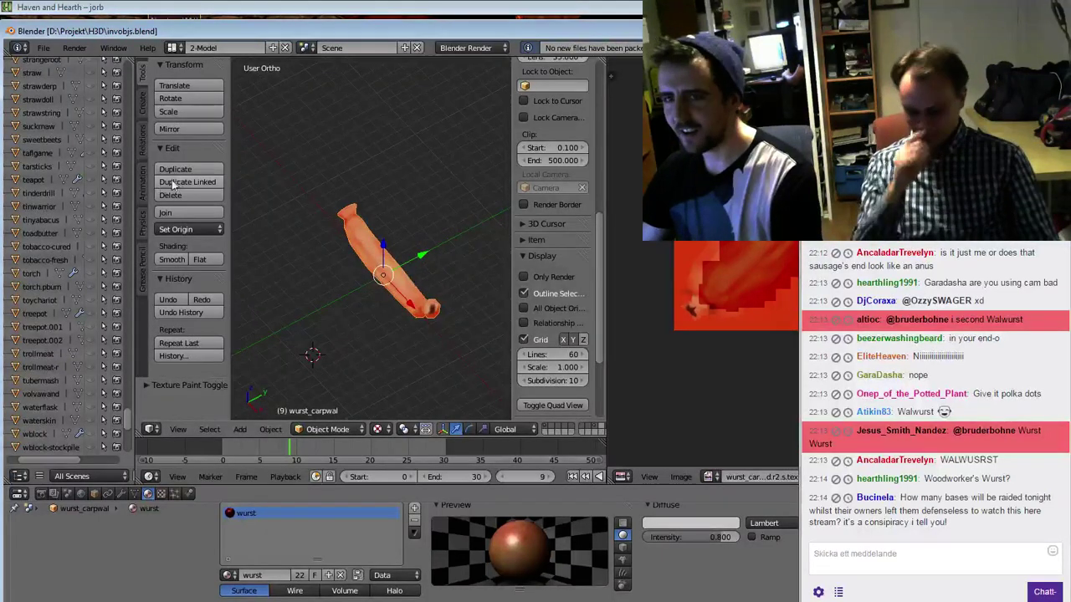
{"action": "key", "text": "ctrl+s"}
{"action": "key", "text": "Return"}
{"action": "middle_click_drag", "start_coordinate": [361, 294], "coordinate": [465, 252]}
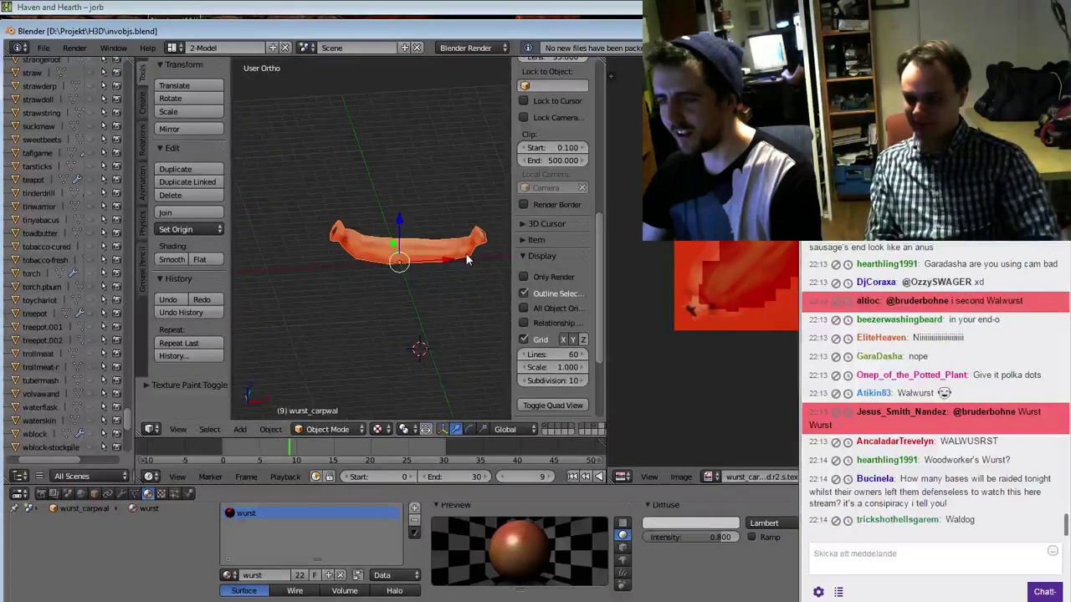
{"action": "key", "text": "ctrl+s"}
{"action": "key", "text": "Return"}
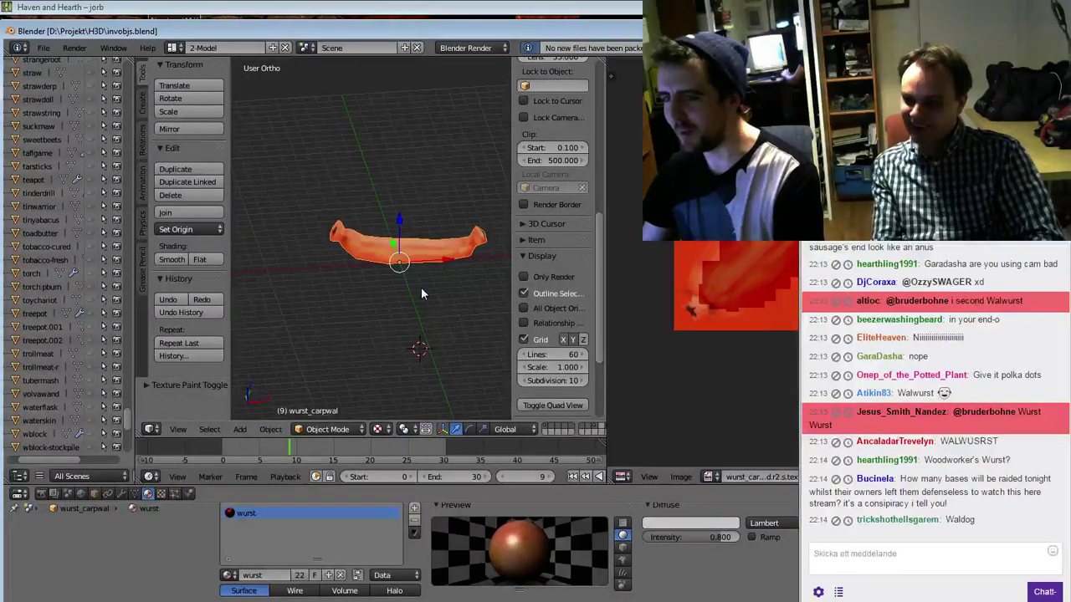
{"action": "middle_click_drag", "start_coordinate": [421, 292], "coordinate": [355, 293]}
{"action": "key", "text": "ctrl+s"}
{"action": "key", "text": "Return"}
{"action": "key", "text": "ctrl+s"}
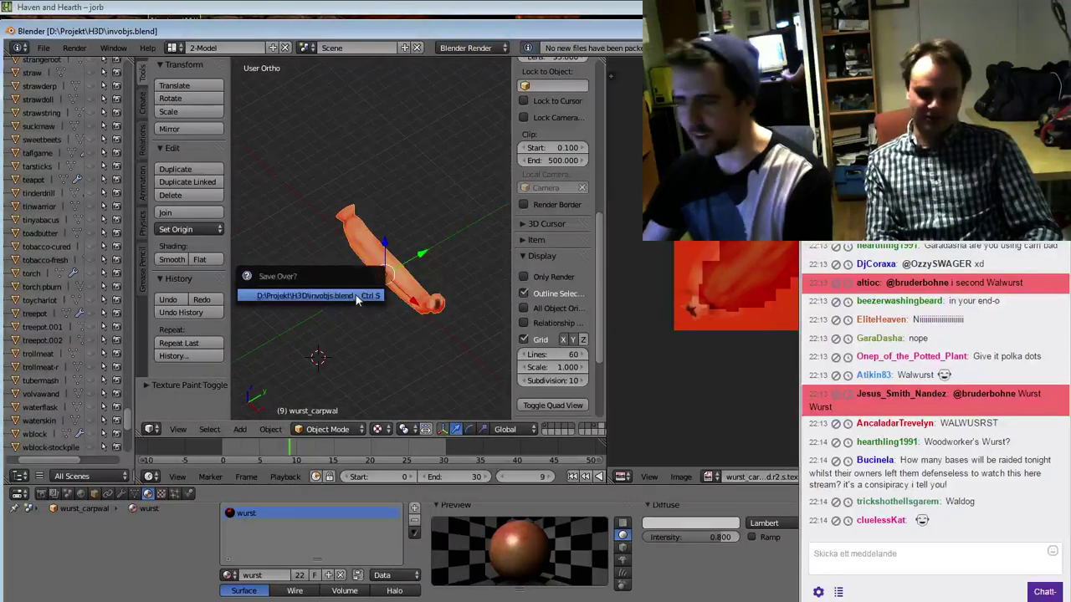
{"action": "key", "text": "Return"}
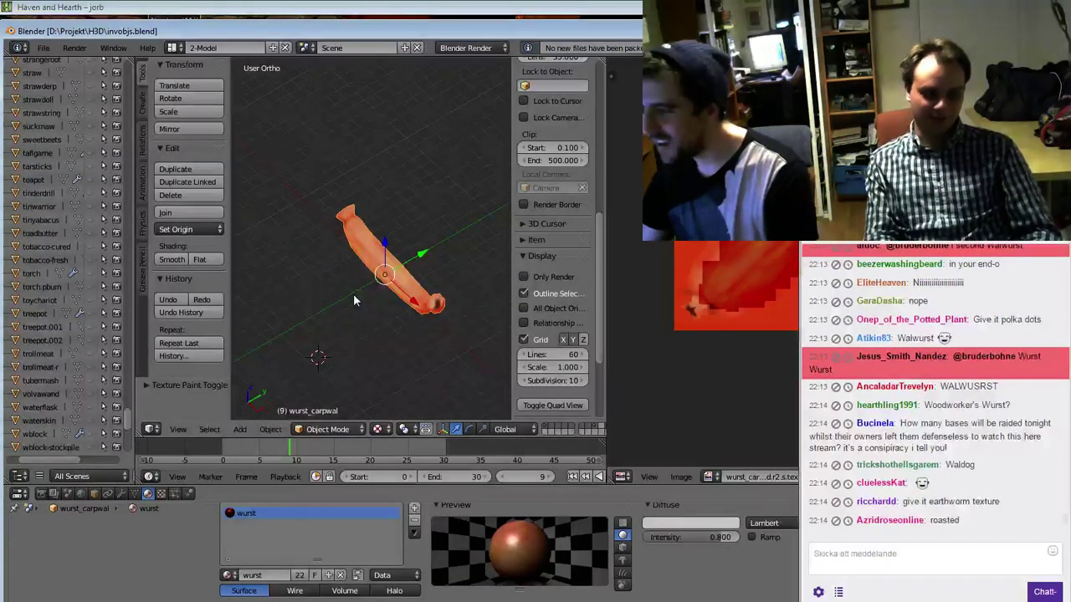
{"action": "left_click", "coordinate": [44, 49]}
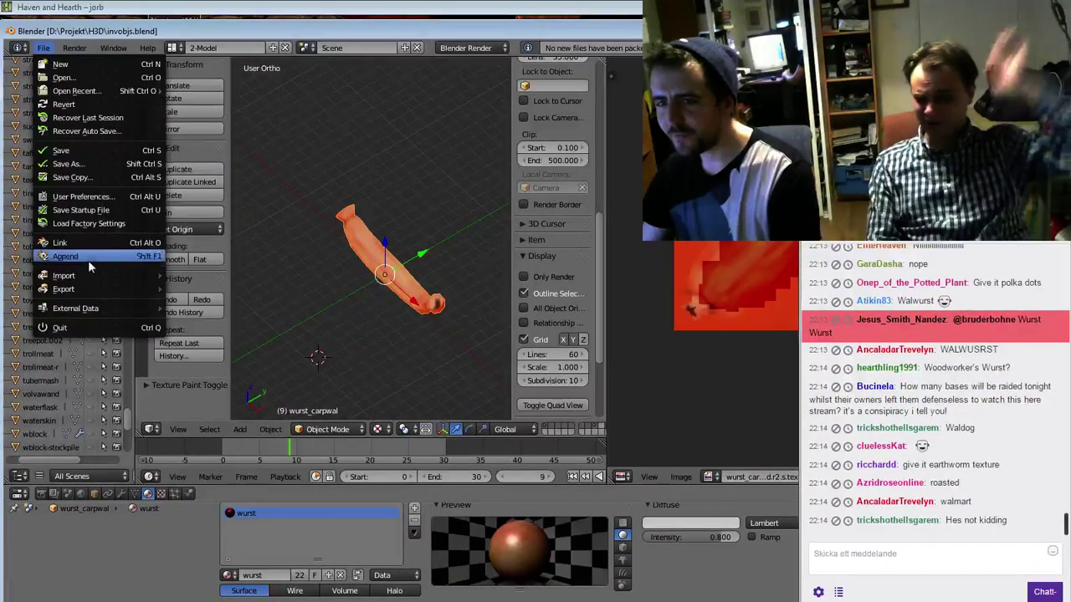
{"action": "mouse_move", "coordinate": [94, 297]}
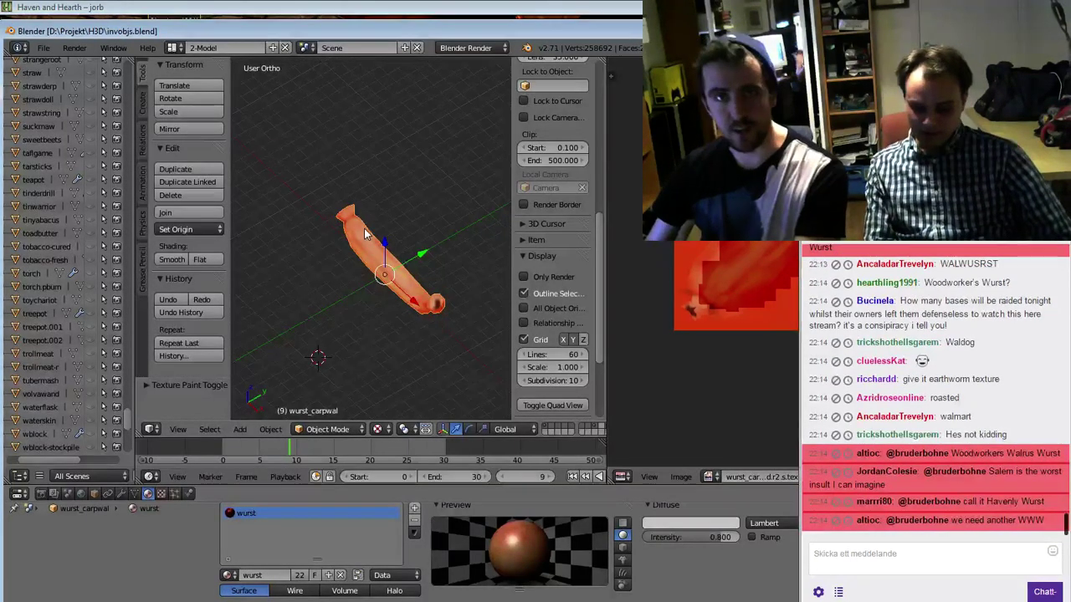
Save invobjs.blend over the existing file and export the selected sausage with the Ogre exporter to D:\Projekt\H3D
{"action": "key", "text": "ctrl+s"}
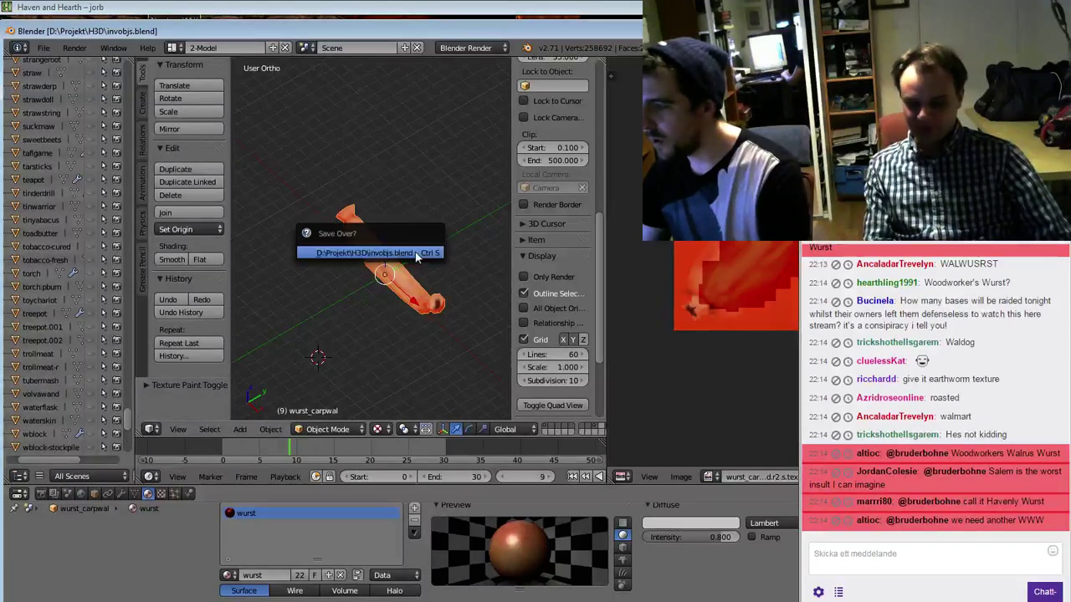
{"action": "left_click", "coordinate": [415, 252]}
{"action": "left_click", "coordinate": [43, 47]}
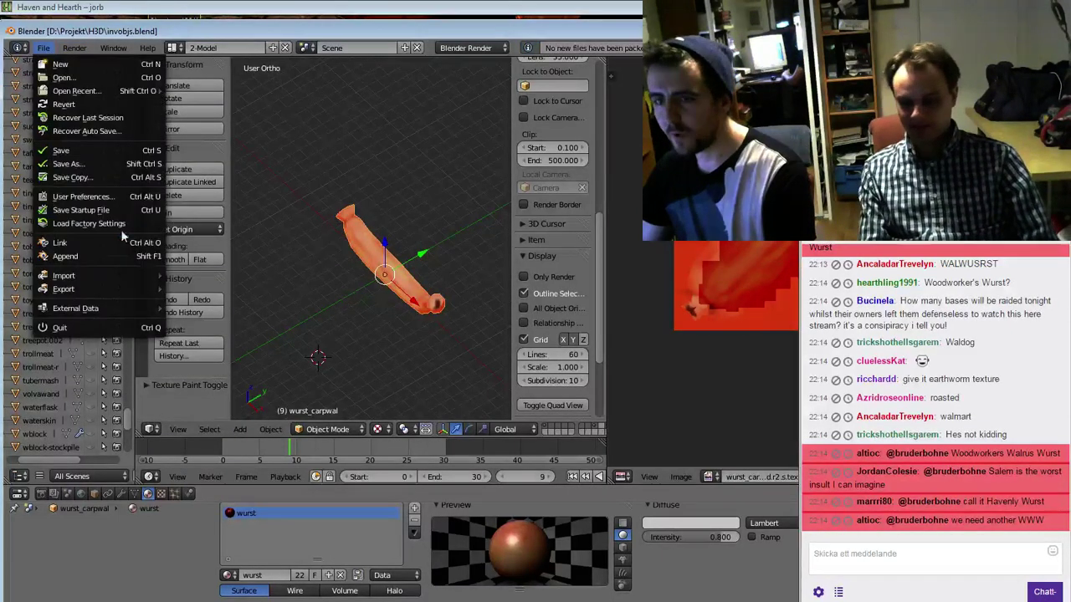
{"action": "left_click", "coordinate": [215, 315]}
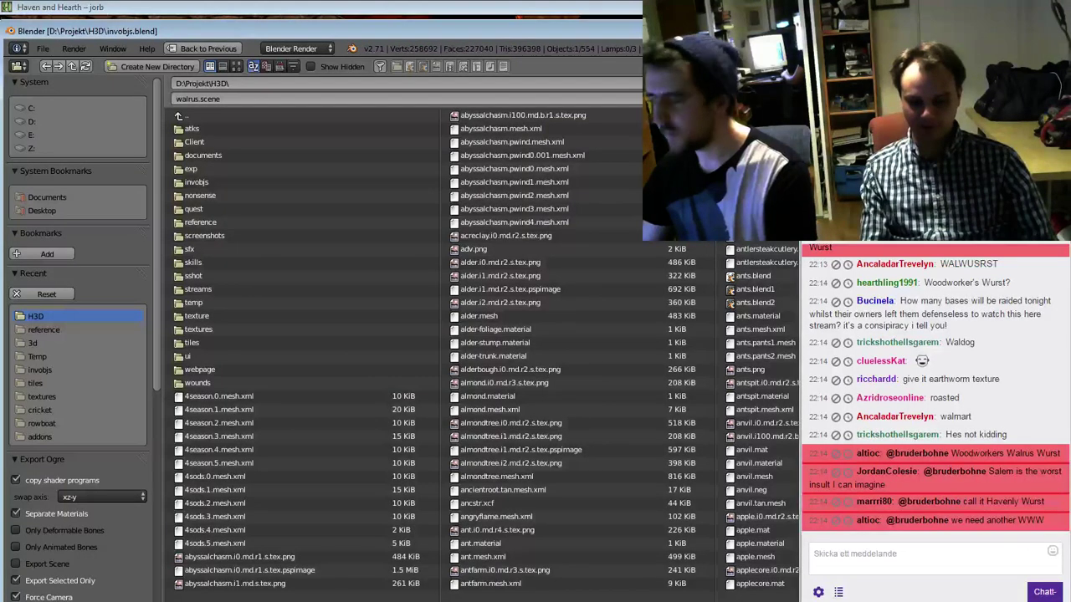
{"action": "left_click", "coordinate": [962, 83]}
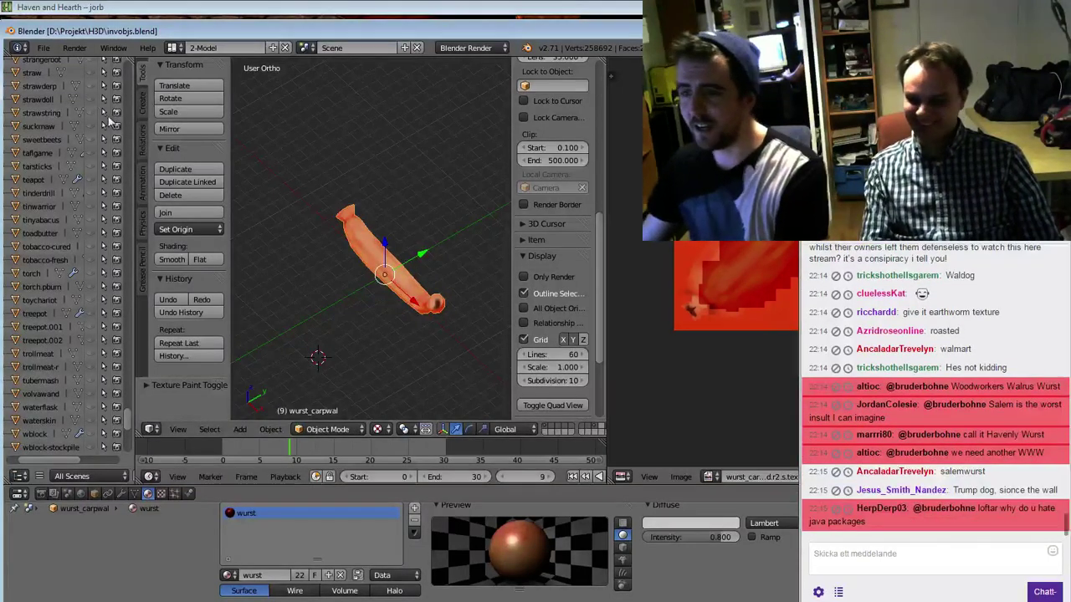
Save invobjs.blend once more and repeat the Ogre export of wurst_carpwal as walrus.scene with Export Selected Only enabled
{"action": "key", "text": "ctrl+s"}
{"action": "left_click", "coordinate": [254, 182]}
{"action": "left_click", "coordinate": [43, 47]}
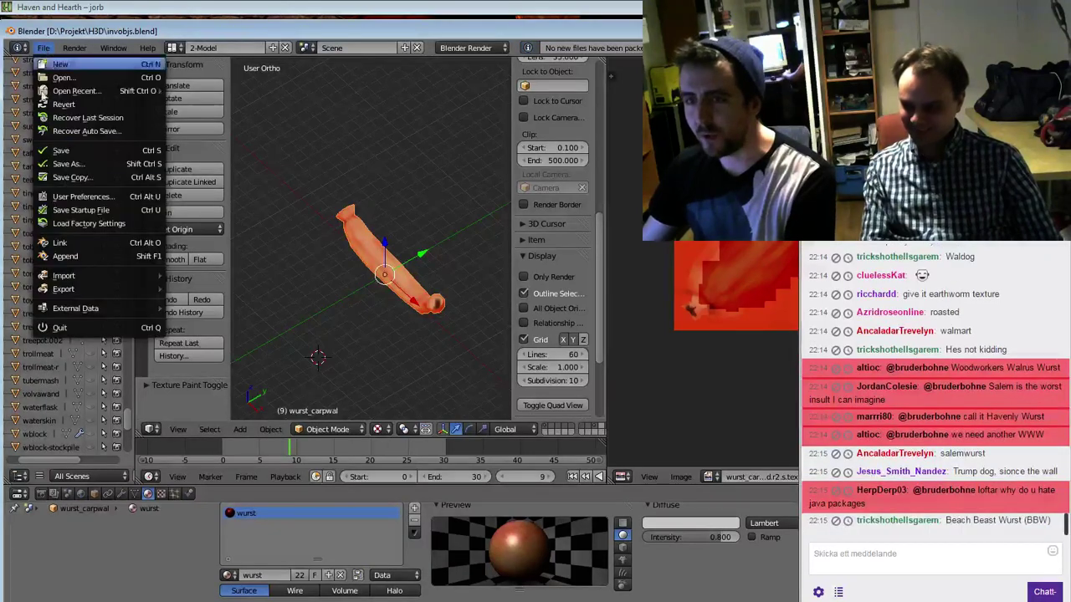
{"action": "mouse_move", "coordinate": [109, 289]}
{"action": "left_click", "coordinate": [245, 316]}
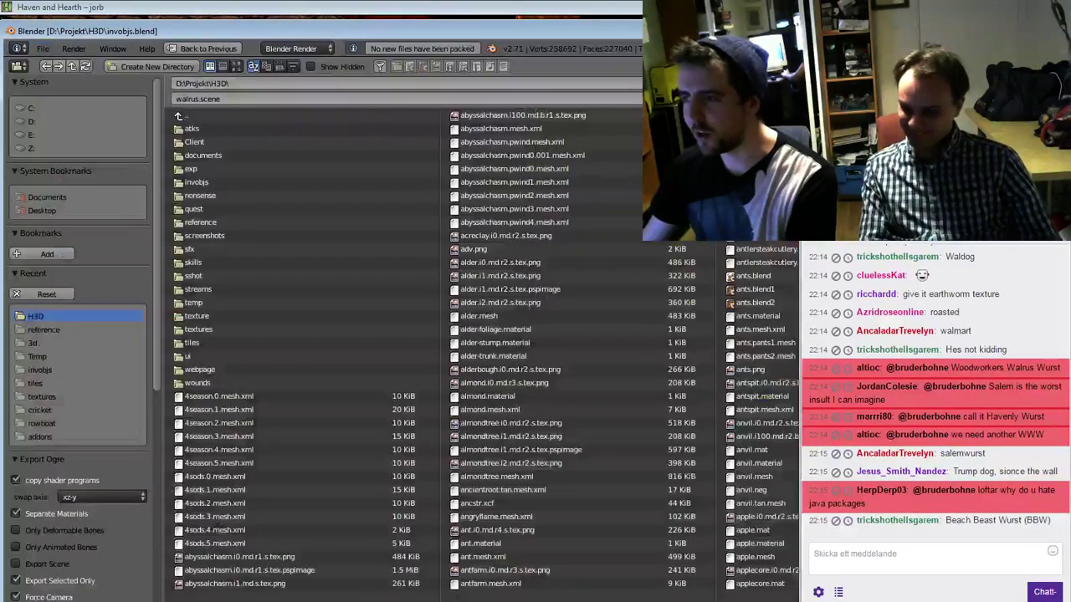
{"action": "key", "text": "Return"}
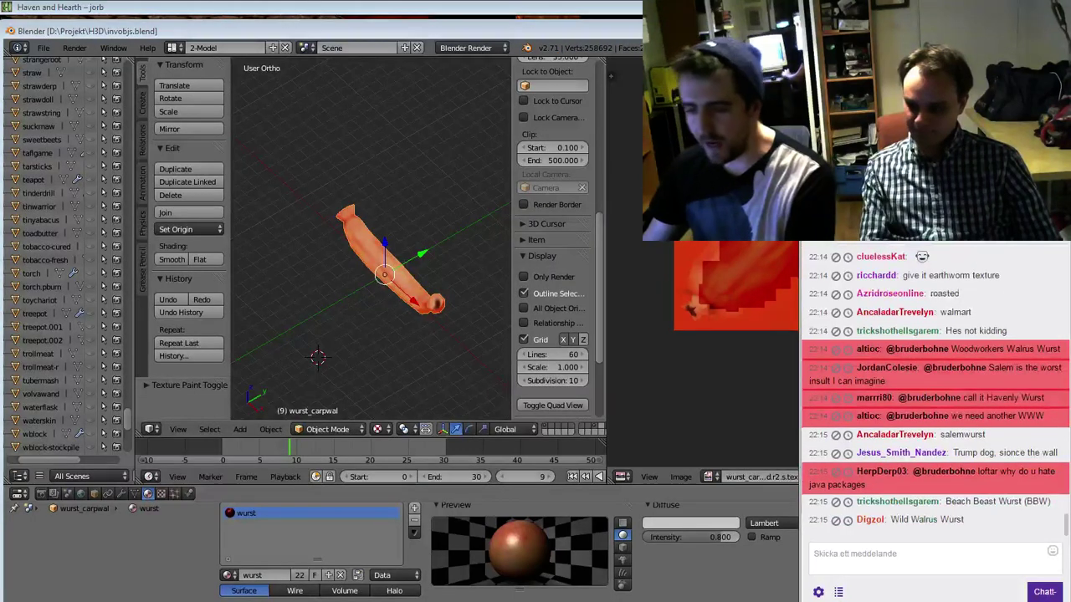
Switch to Windows Explorer and check the H3D folder, sorted newest first, for the exported wurst_carpwal files
{"action": "key", "text": "alt+Tab"}
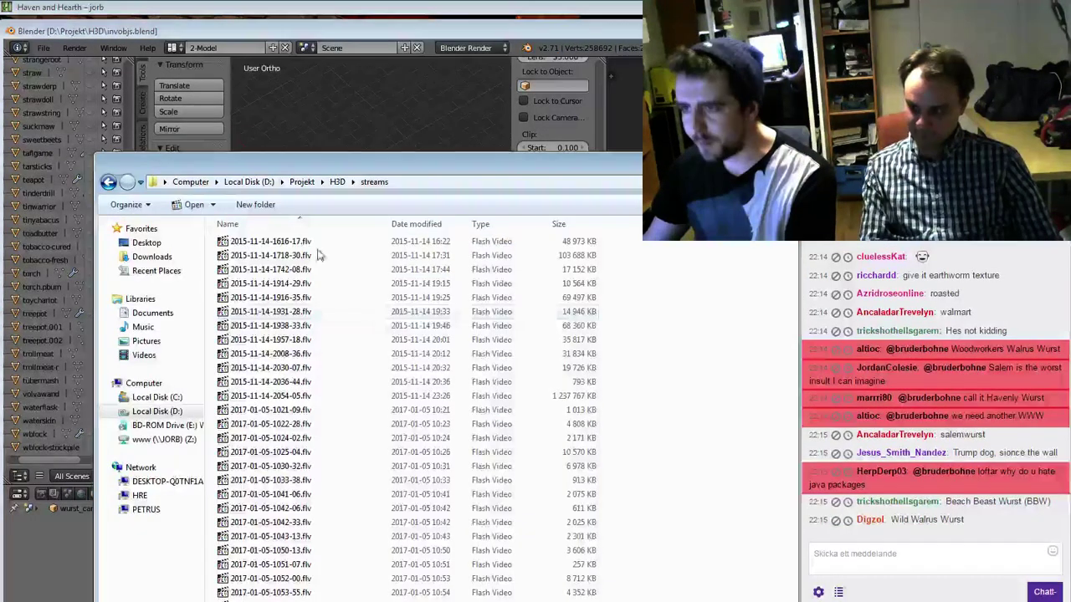
{"action": "left_click", "coordinate": [338, 184]}
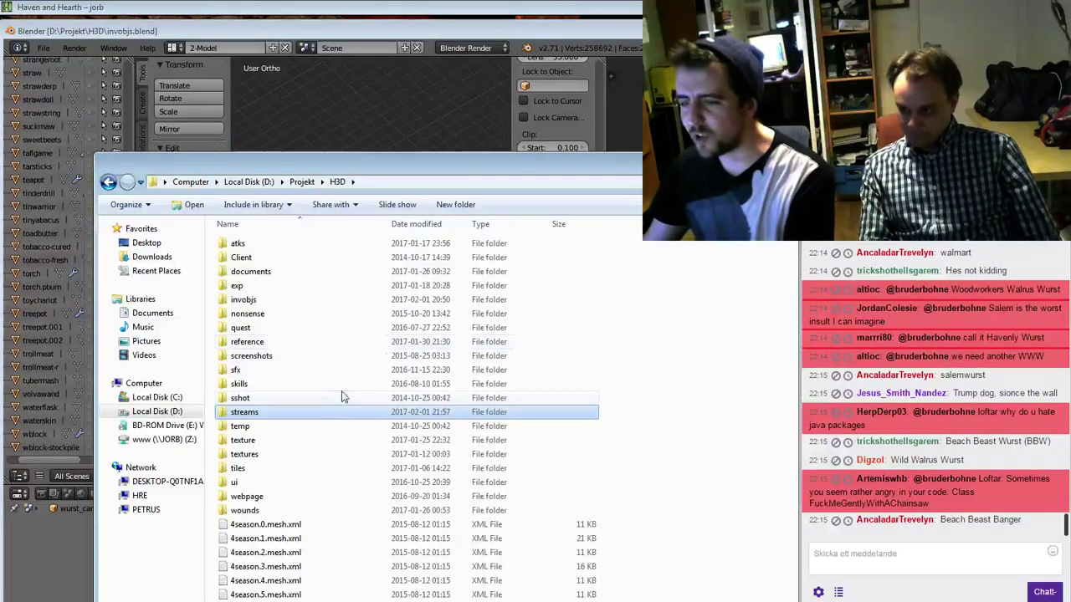
{"action": "left_click", "coordinate": [427, 224]}
{"action": "scroll", "coordinate": [429, 228], "scroll_direction": "up", "scroll_amount": 3}
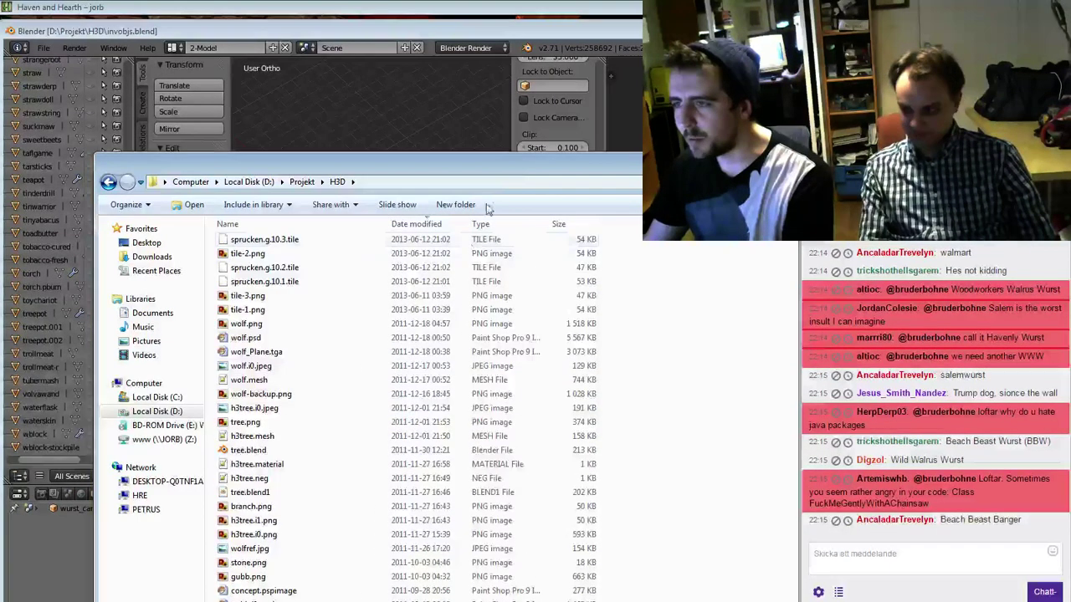
{"action": "left_click_drag", "start_coordinate": [525, 170], "coordinate": [250, 187]}
{"action": "scroll", "coordinate": [801, 253], "scroll_direction": "up", "scroll_amount": 10}
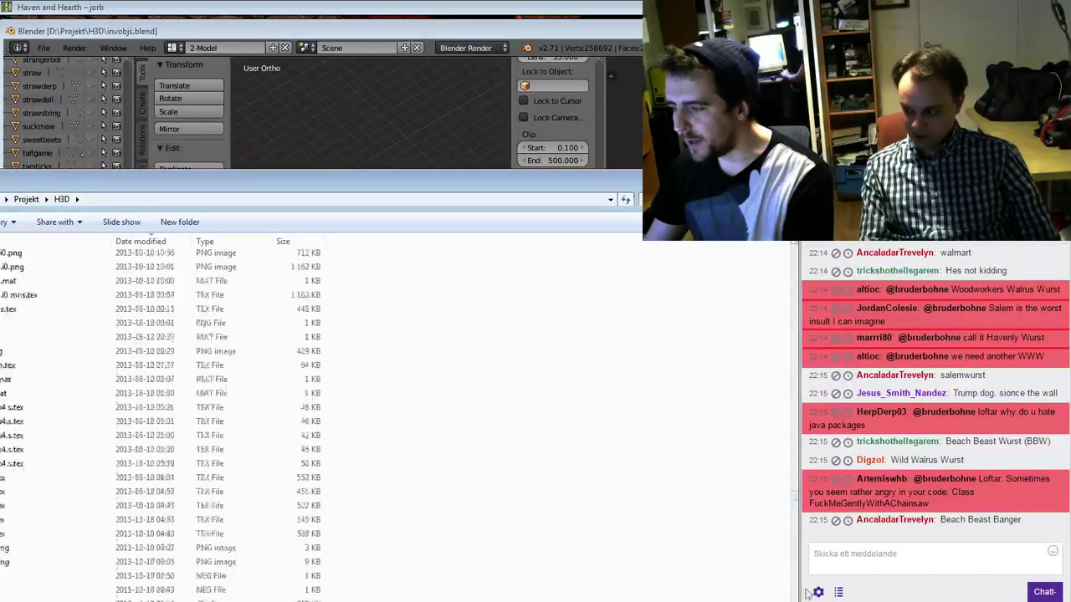
{"action": "left_click_drag", "start_coordinate": [399, 183], "coordinate": [592, 155]}
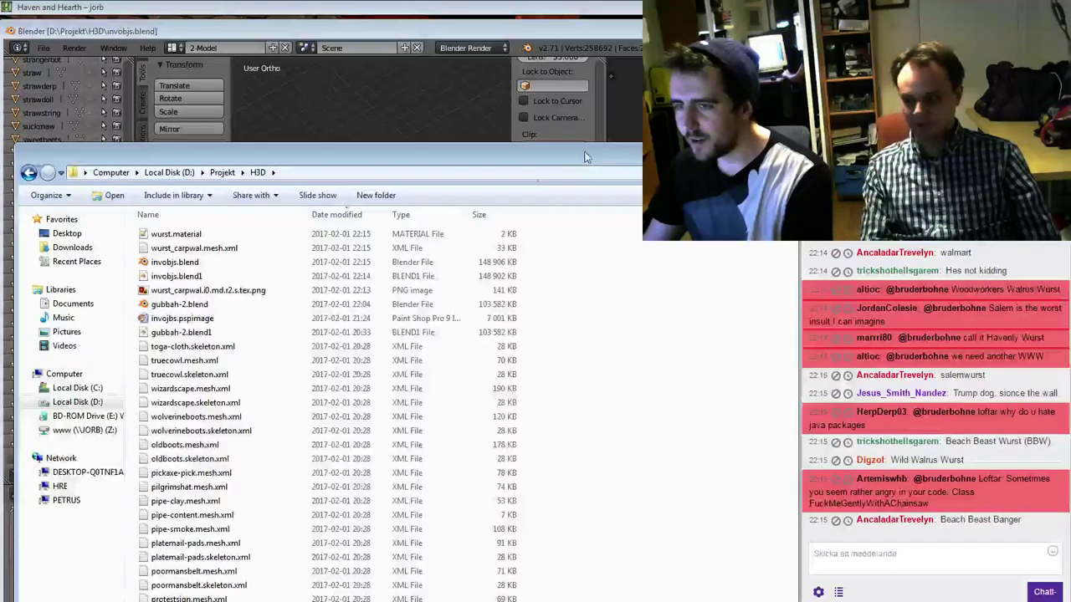
{"action": "left_click", "coordinate": [237, 250]}
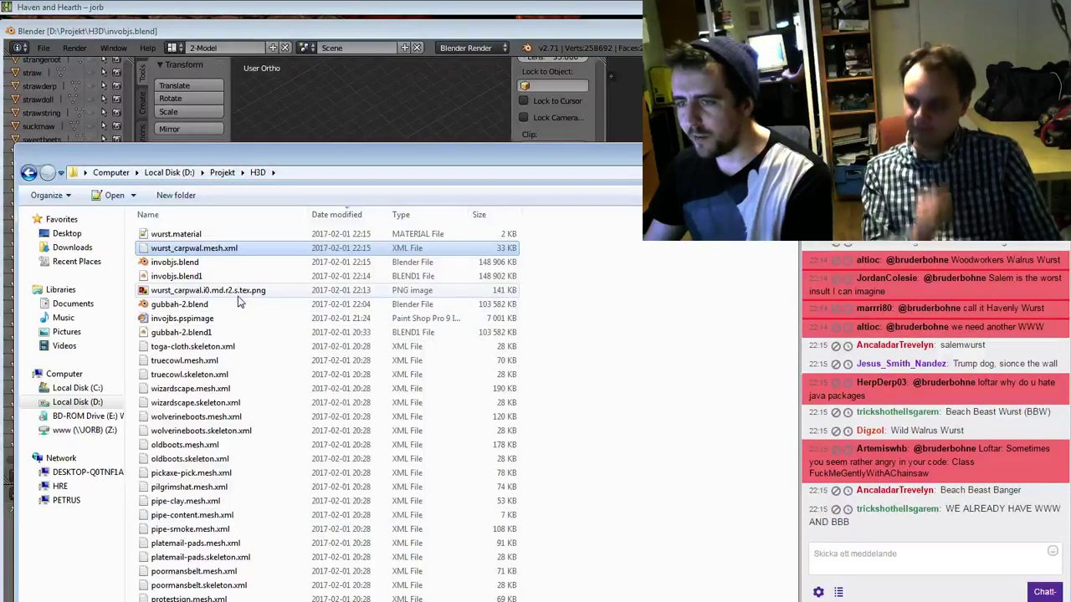
Switch to WinSCP and open the remote folder /srv/hafen/src/gfx/terobjs/items
{"action": "left_click", "coordinate": [251, 601]}
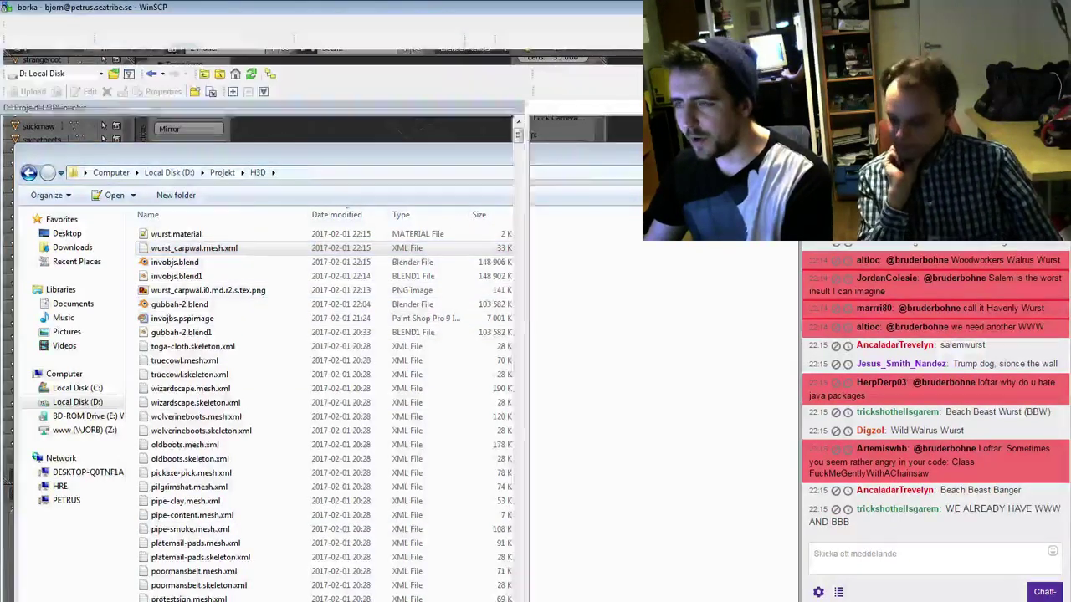
{"action": "double_click", "coordinate": [575, 140]}
{"action": "double_click", "coordinate": [574, 165]}
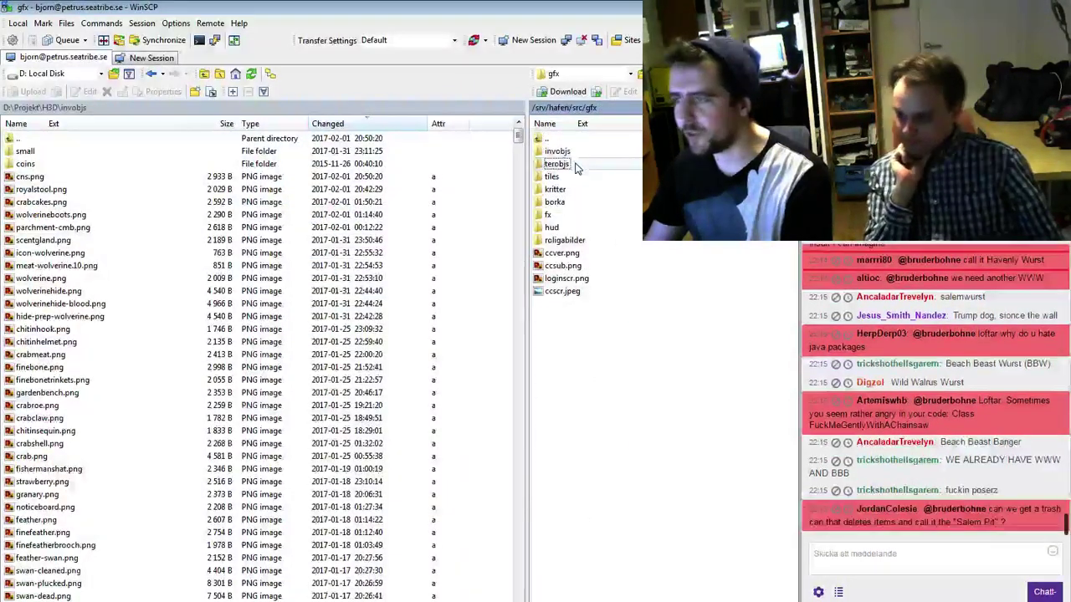
{"action": "double_click", "coordinate": [554, 151]}
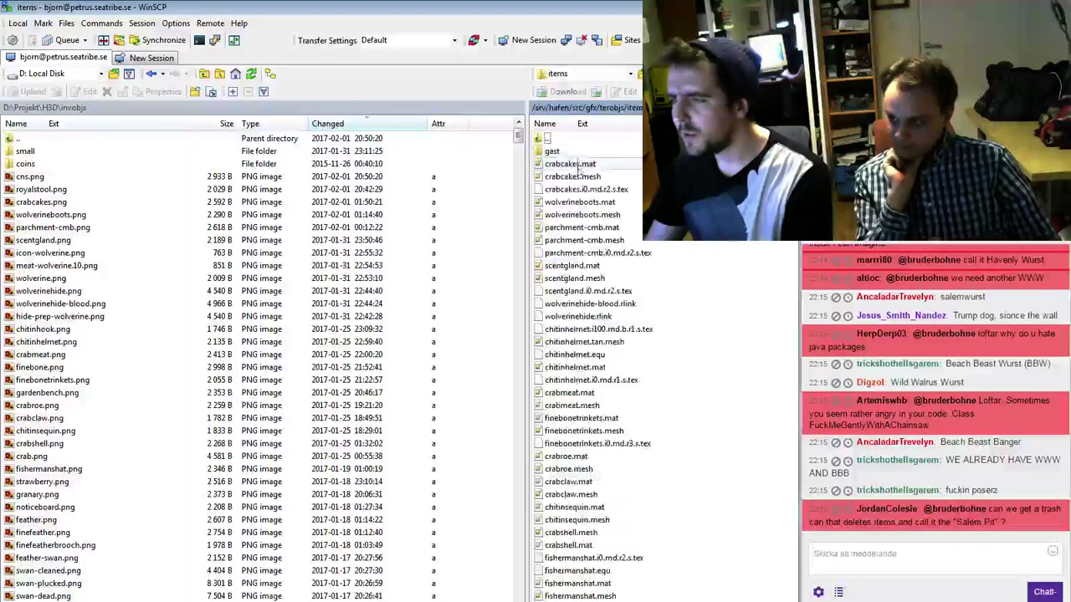
Upload wurst_carpwal.mesh.xml and wurst_carpwal.i0.md.r2.s.tex.png from the local H3D folder to the remote items folder
{"action": "double_click", "coordinate": [65, 139]}
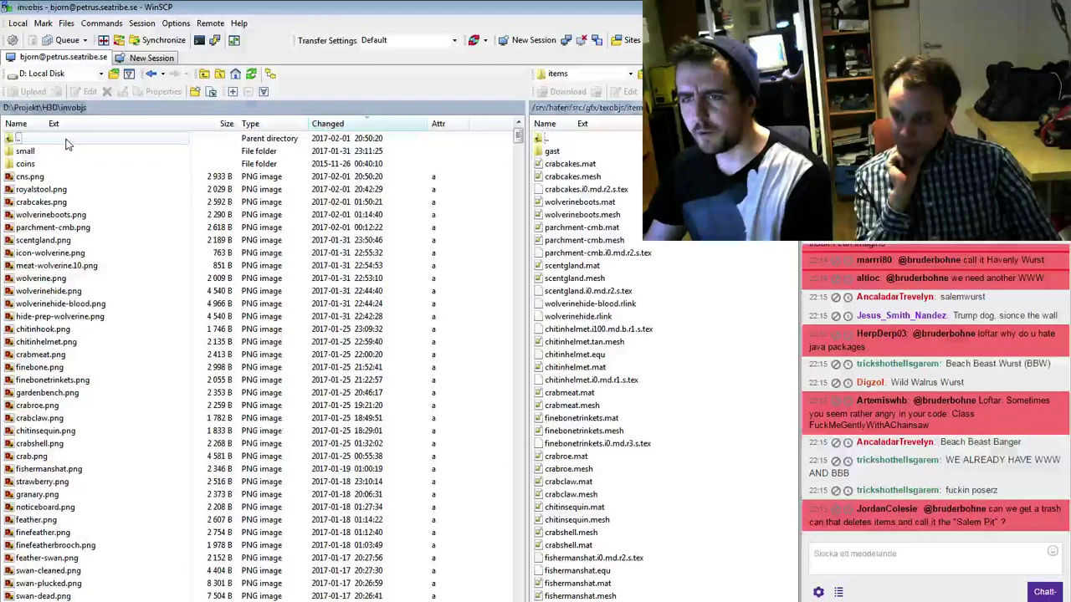
{"action": "left_click", "coordinate": [83, 406]}
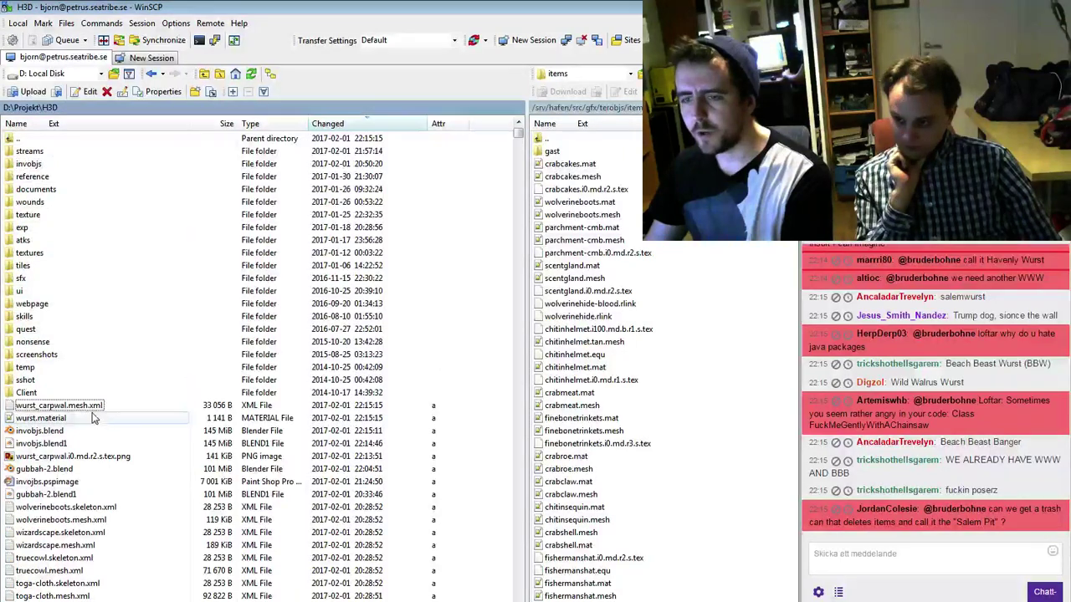
{"action": "left_click", "coordinate": [107, 457], "text": "ctrl"}
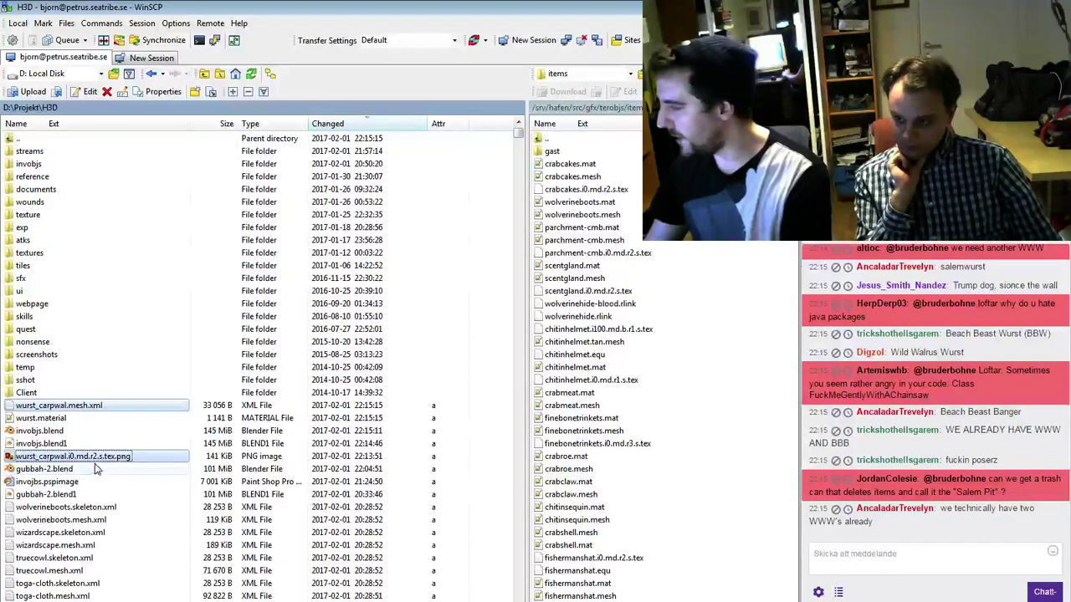
{"action": "left_click_drag", "start_coordinate": [82, 459], "coordinate": [619, 292]}
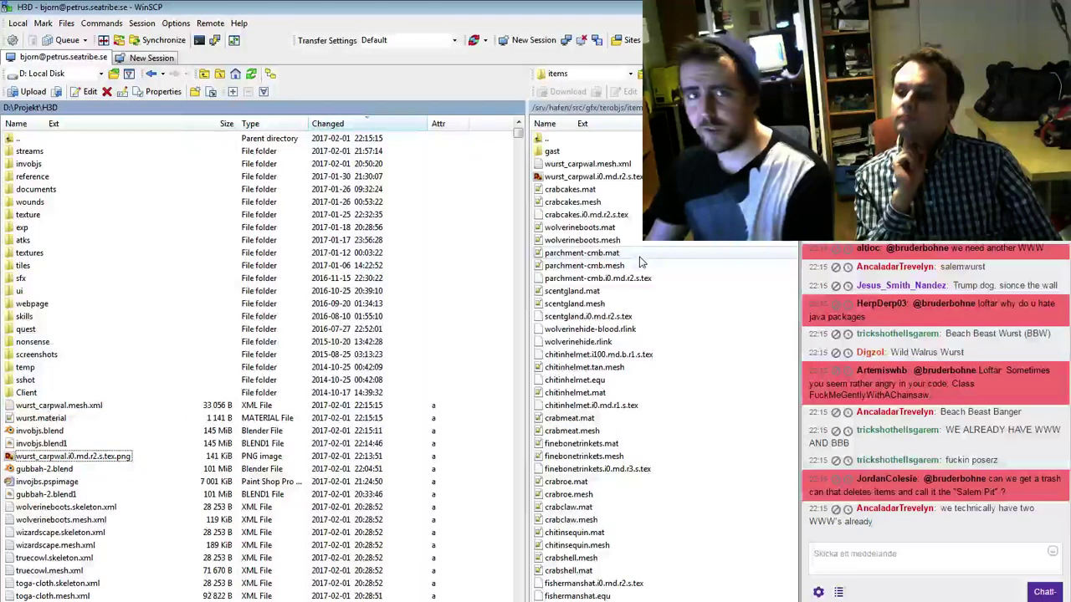
Rename the two uploaded files to wurst_carpwal.mesh and wurst_carpwal.i0.md.r2.s.tex, dropping their .xml and .png extensions
{"action": "right_click", "coordinate": [629, 167]}
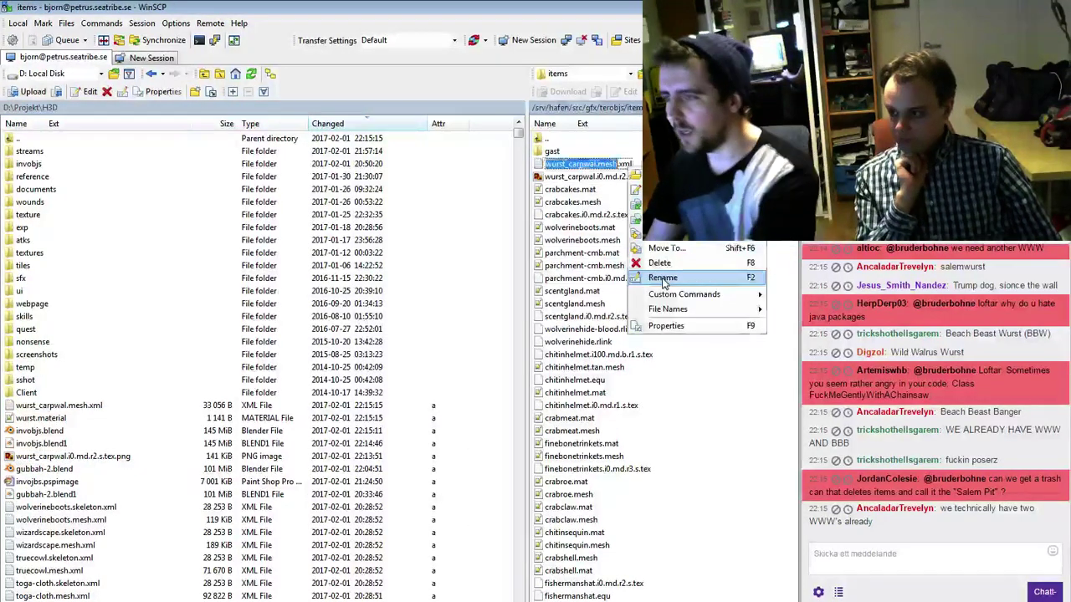
{"action": "left_click", "coordinate": [669, 277]}
{"action": "key", "text": "BackSpace"}
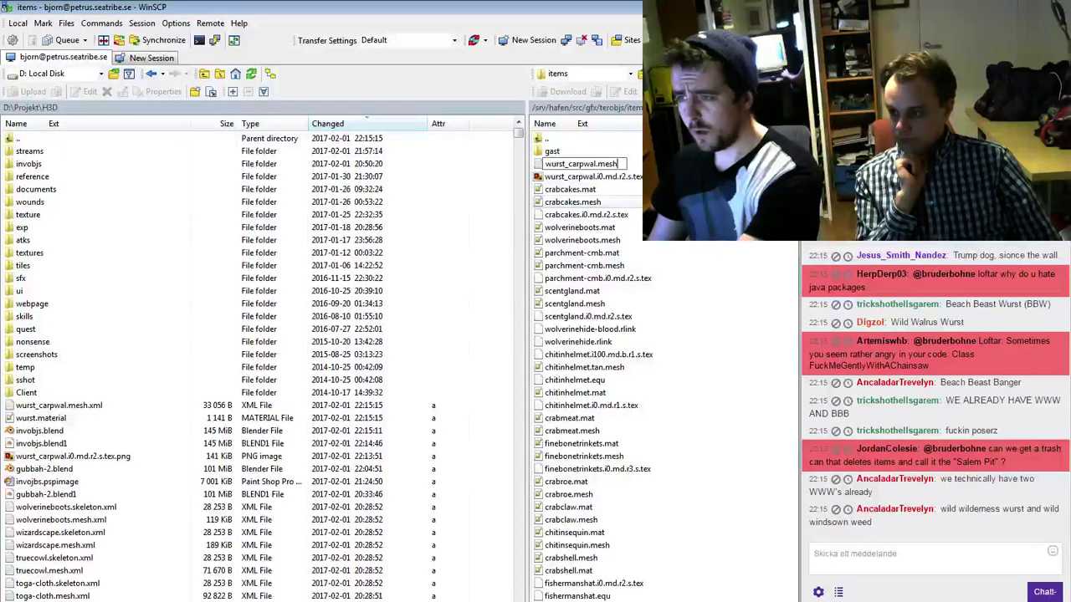
{"action": "right_click", "coordinate": [629, 177]}
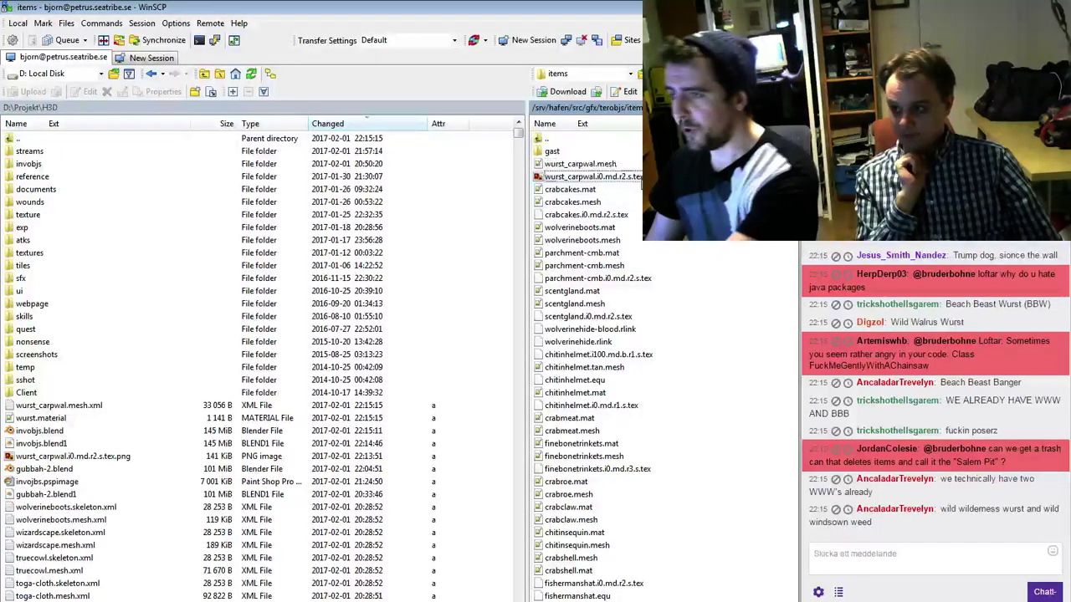
{"action": "left_click", "coordinate": [682, 290]}
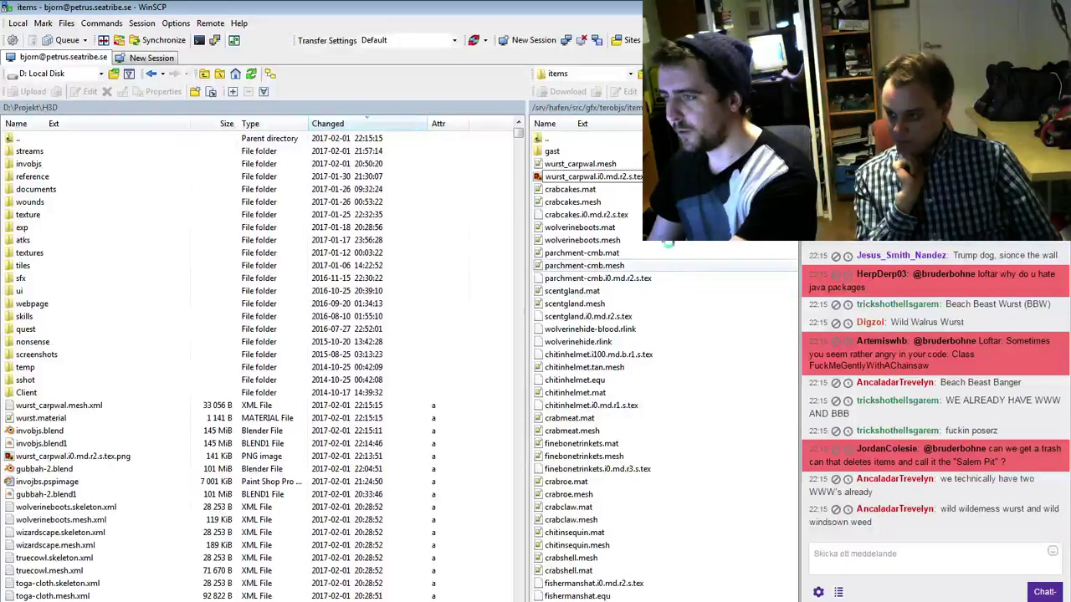
Sort the remote items folder by name and rename the uploaded texture to wurst-carpwal.i0.md.r2.s.tex
{"action": "left_click", "coordinate": [545, 125]}
{"action": "scroll", "coordinate": [686, 418], "scroll_direction": "down", "scroll_amount": 4}
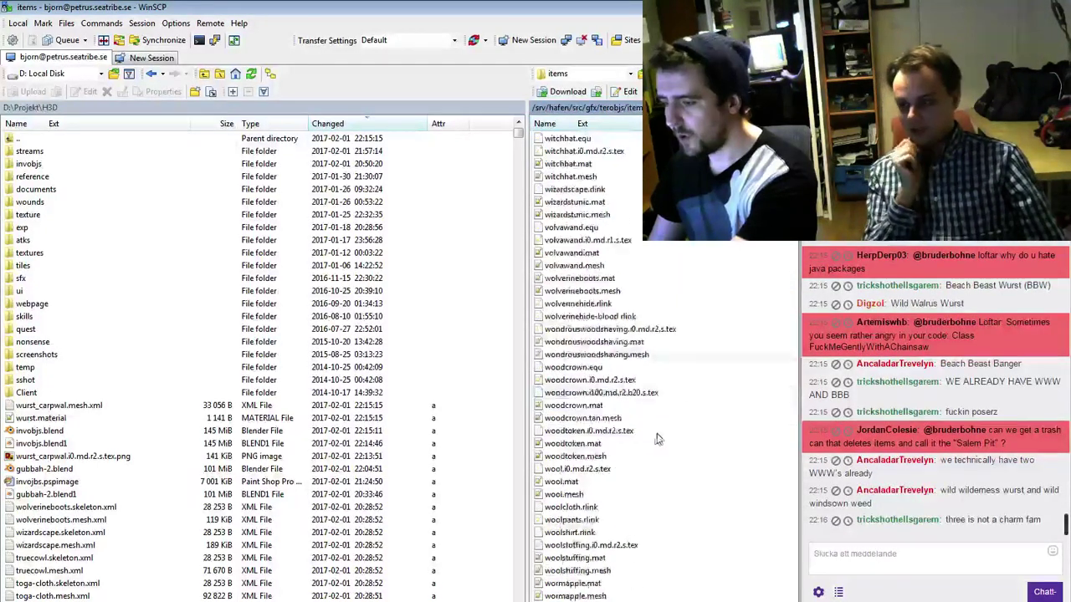
{"action": "right_click", "coordinate": [609, 571]}
{"action": "left_click", "coordinate": [633, 601]}
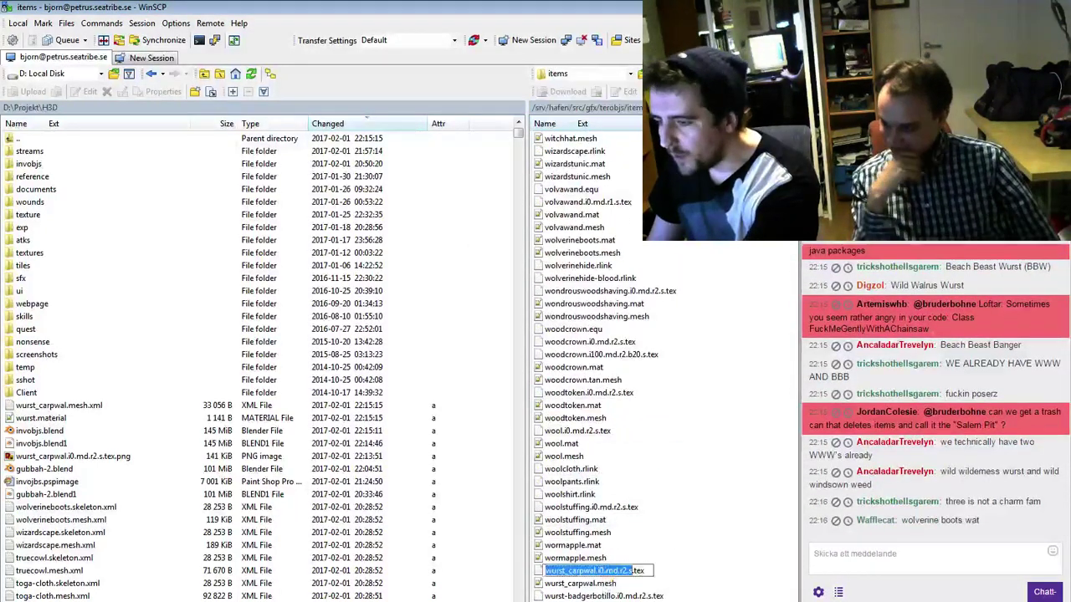
{"action": "left_click", "coordinate": [563, 570]}
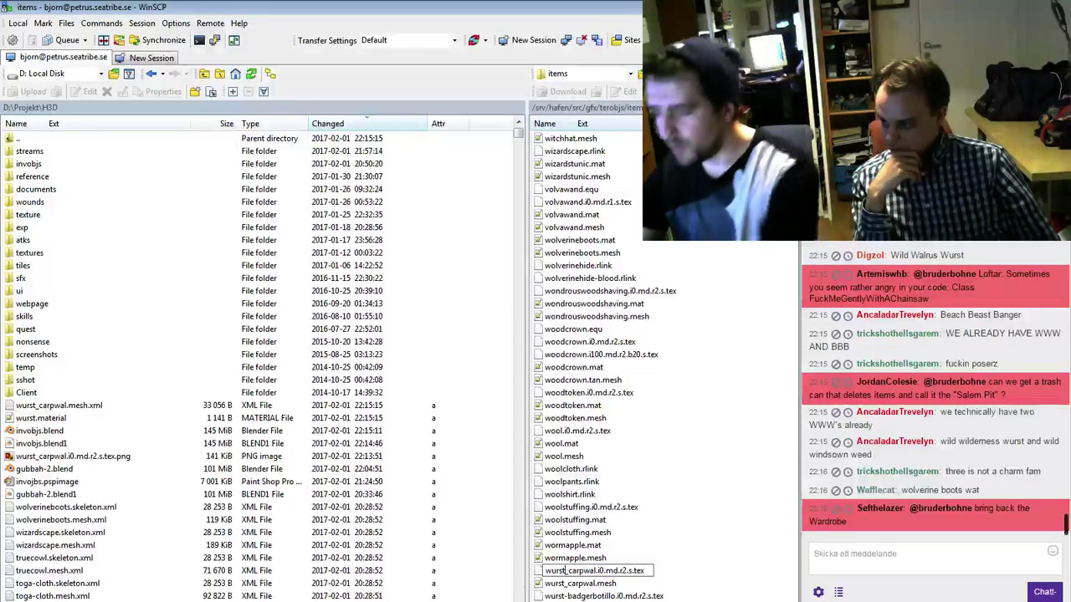
{"action": "key", "text": "Right"}
{"action": "key", "text": "Delete"}
{"action": "type", "text": "-"}
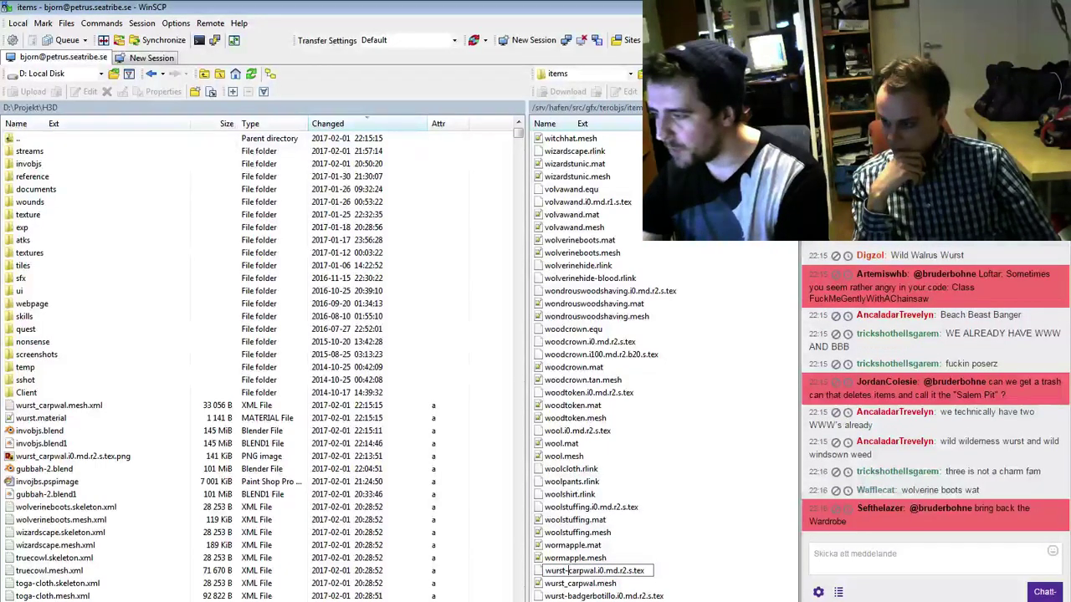
{"action": "key", "text": "Return"}
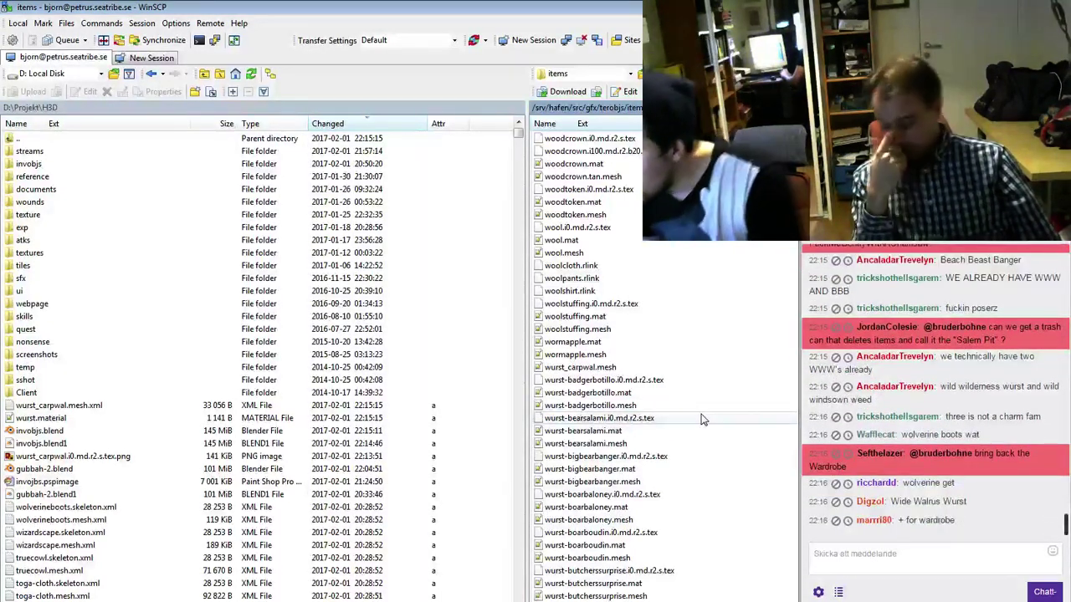
Rename the uploaded remote mesh file to wurst-carpwal.mesh
{"action": "right_click", "coordinate": [645, 367]}
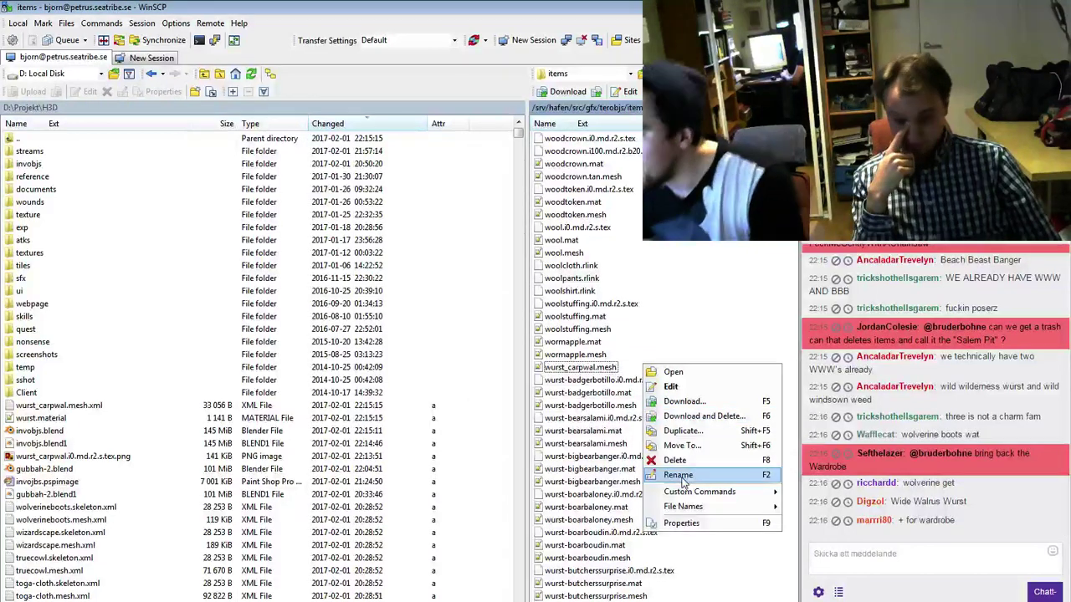
{"action": "left_click", "coordinate": [669, 473]}
{"action": "left_click_drag", "start_coordinate": [569, 368], "coordinate": [563, 368]}
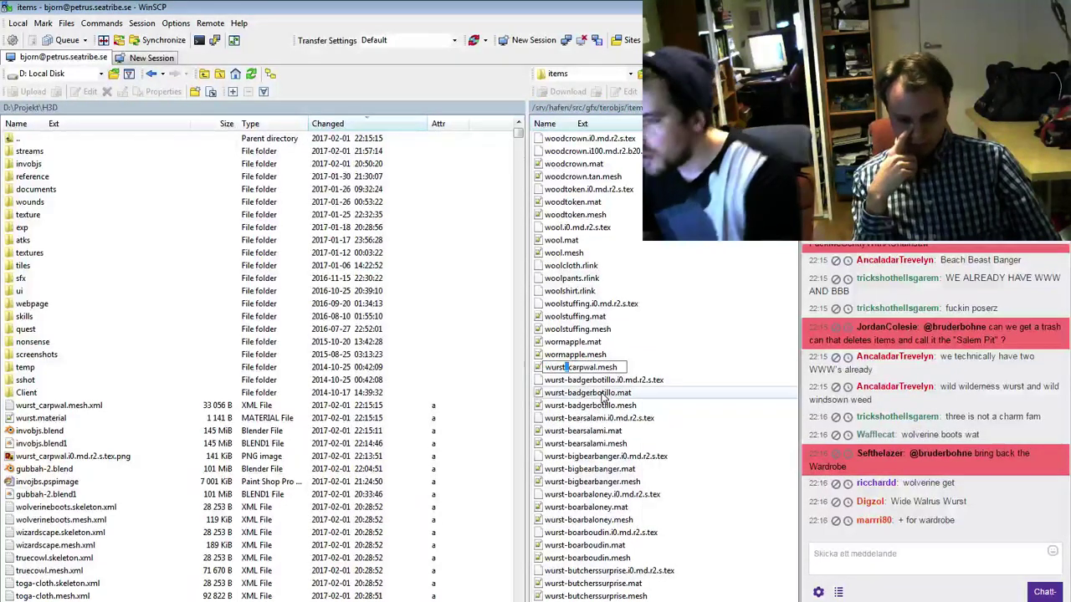
{"action": "type", "text": "-"}
{"action": "key", "text": "Return"}
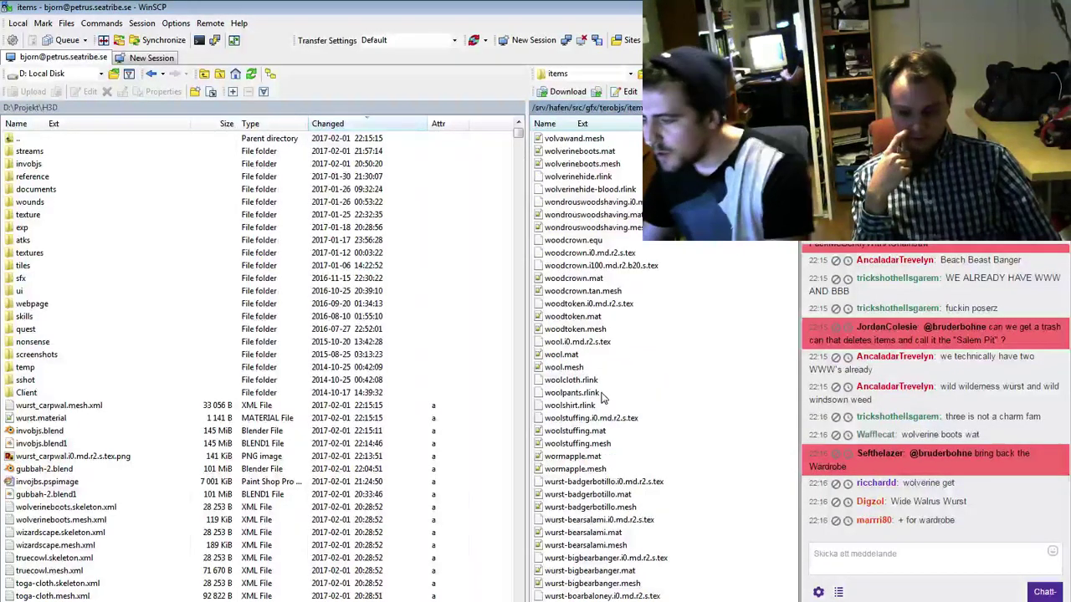
Start duplicating wurst-bearsalami.mat in the remote items folder
{"action": "right_click", "coordinate": [678, 534]}
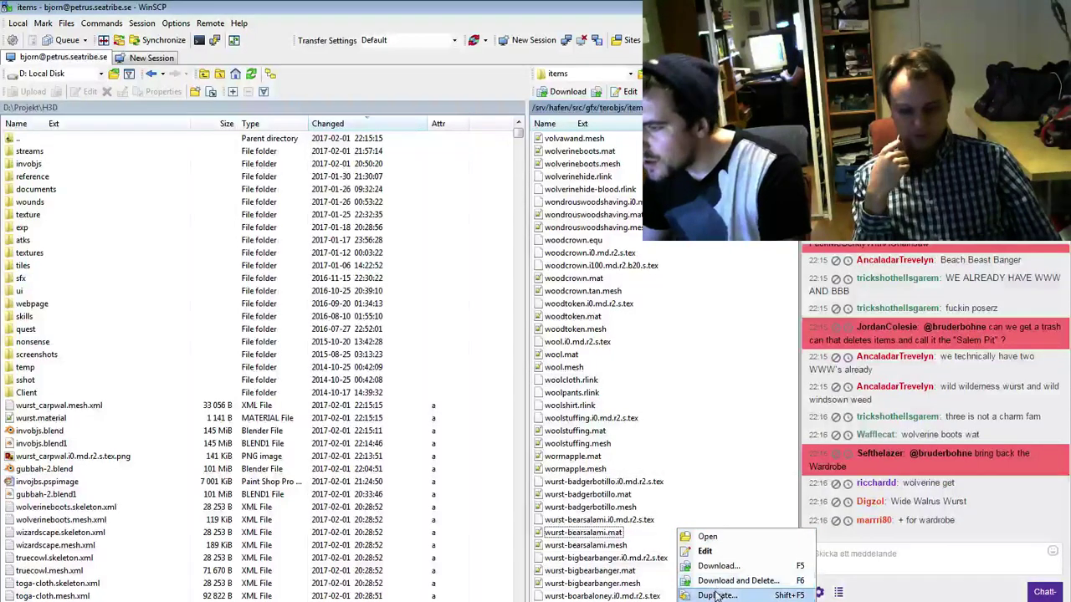